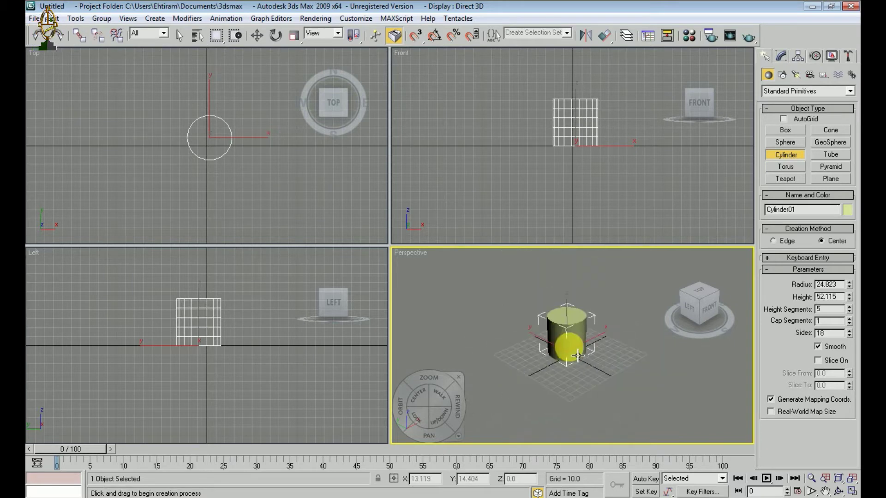
Step: Clone the cylinder as a separate copy raised about 4 units vertically above the original
key("w")
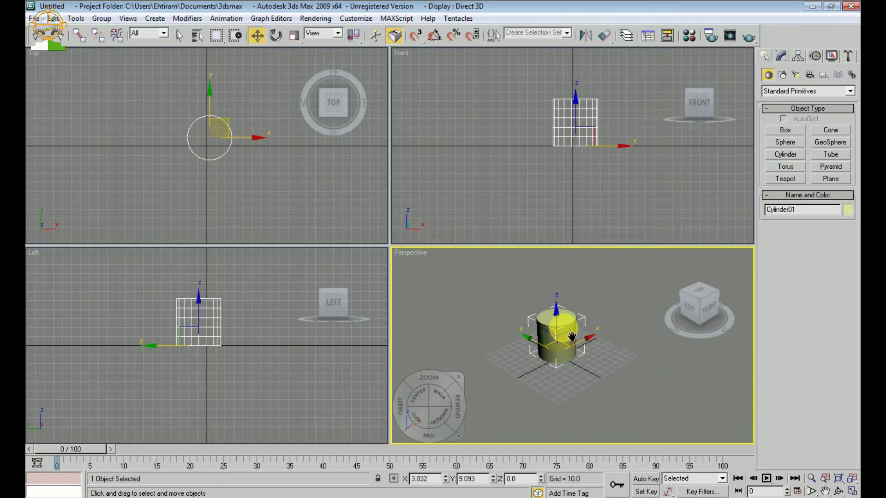
middle_click_drag(570, 329, 567, 309)
scroll(562, 310, "up", 3)
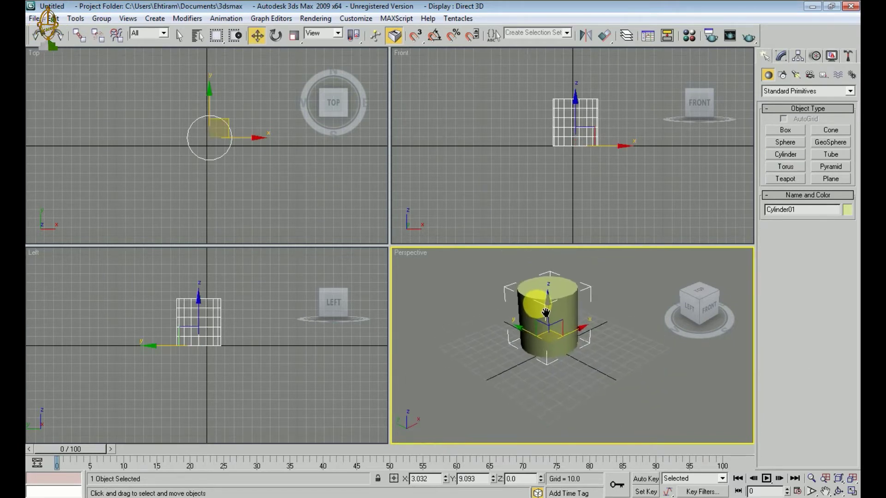
middle_click_drag(577, 126, 580, 141)
scroll(572, 143, "up", 2)
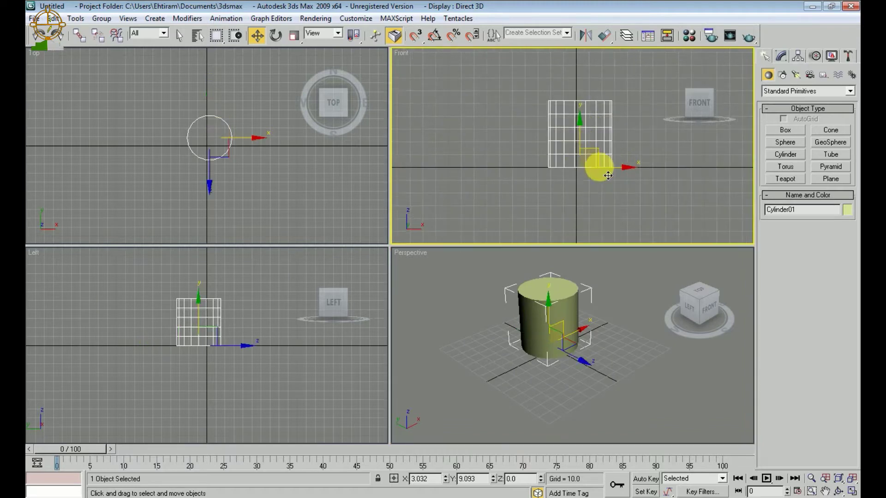
left_click_drag(579, 123, 566, 145, "shift")
left_click(435, 308)
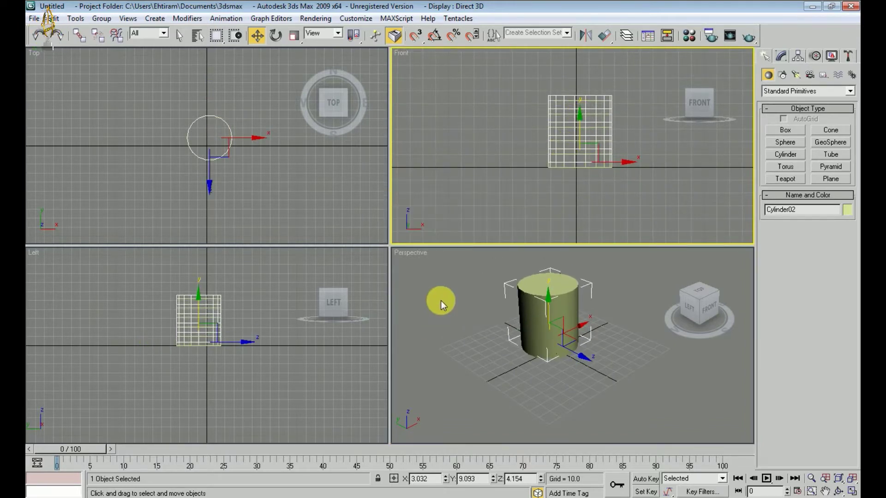
Step: Scale the copied cylinder uniformly to about 85% and stretch it vertically so it protrudes above the outer cylinder's rim
key("r")
left_click_drag(556, 338, 560, 356)
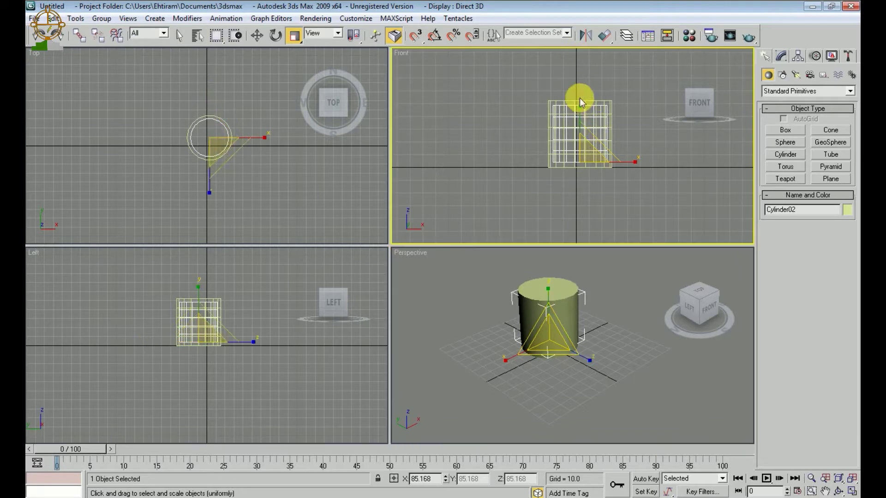
left_click_drag(580, 99, 585, 112)
left_click_drag(595, 156, 597, 160)
left_click(575, 180)
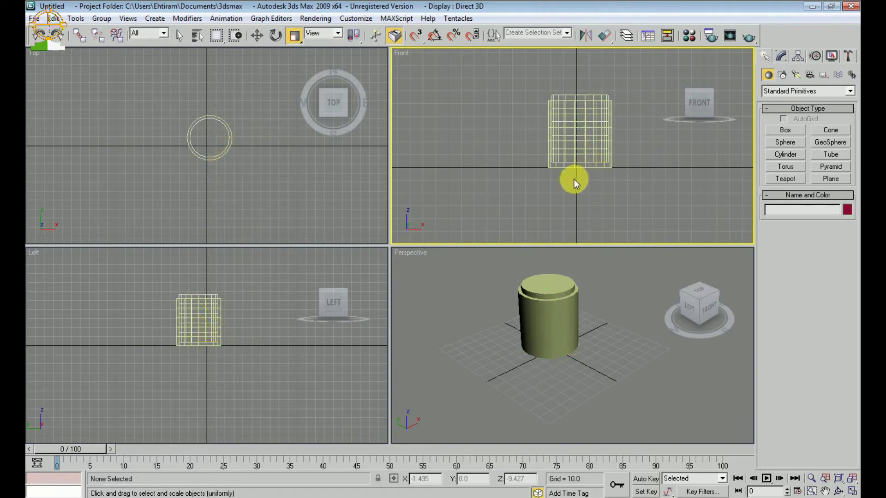
Step: Hollow out the outer cylinder with a Boolean Subtraction (A-B), using the narrower inner cylinder as operand B
middle_click_drag(589, 130, 581, 148)
left_click(604, 135)
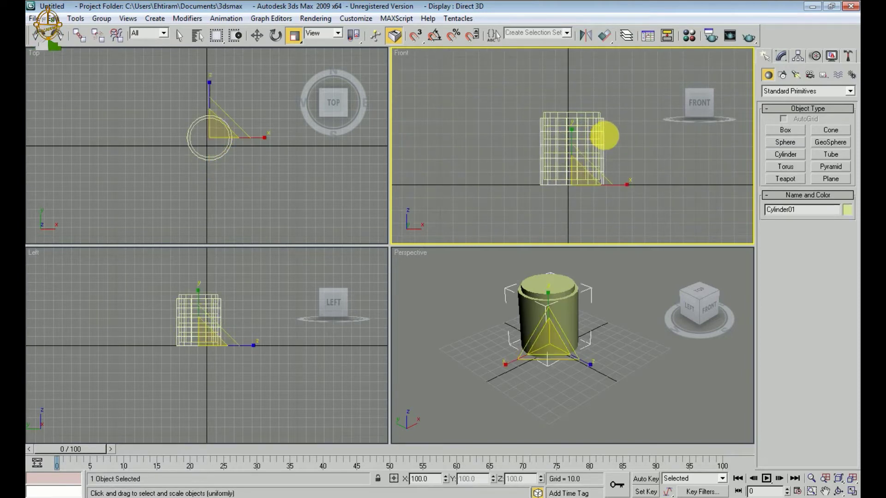
left_click(848, 92)
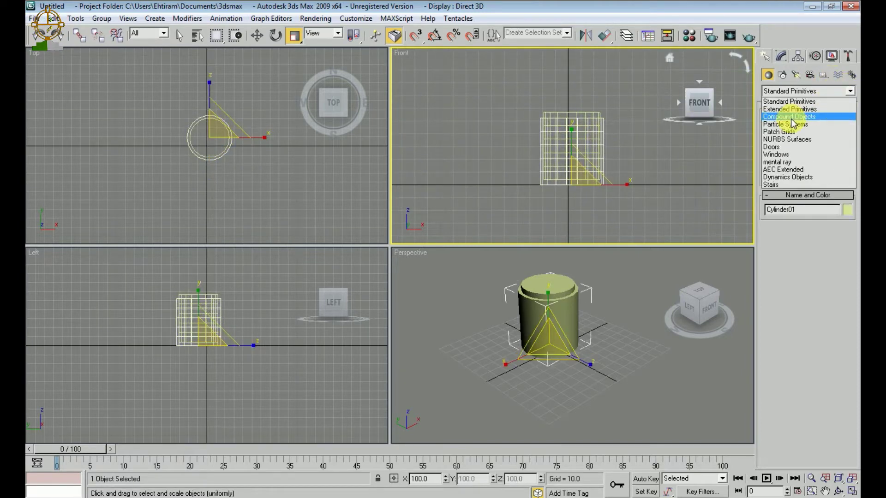
left_click(791, 117)
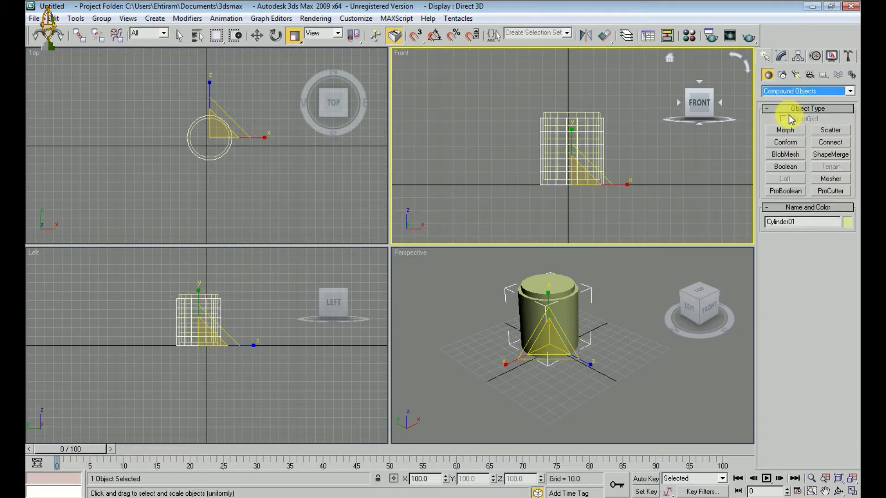
left_click(785, 167)
left_click(798, 259)
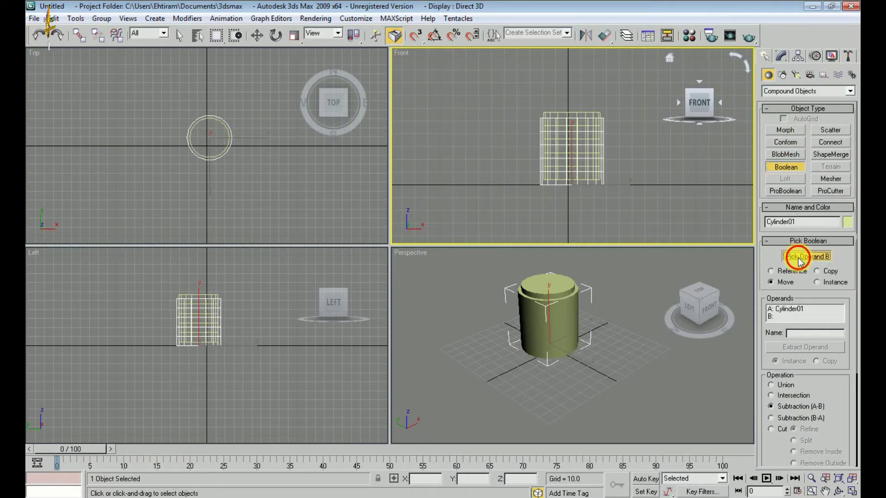
left_click(594, 126)
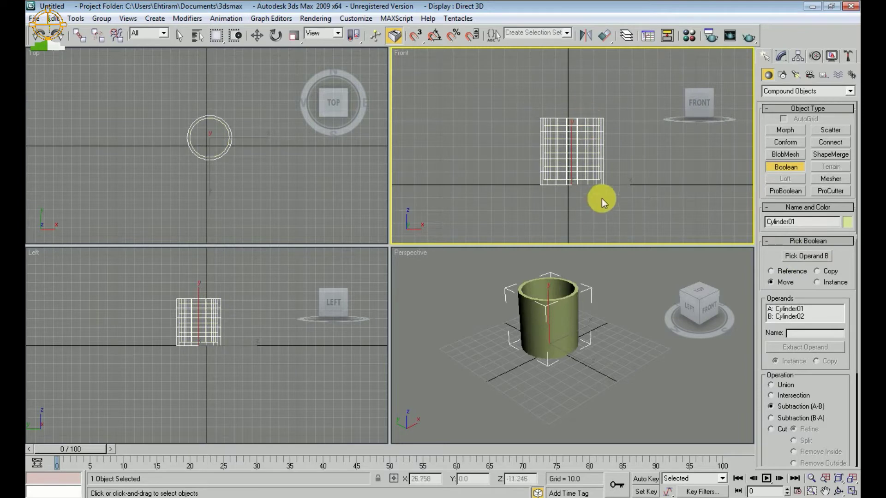
Step: Frame the hollow cup closely and enlarge the Perspective viewport
scroll(539, 314, "up", 3)
middle_click_drag(538, 314, 566, 299)
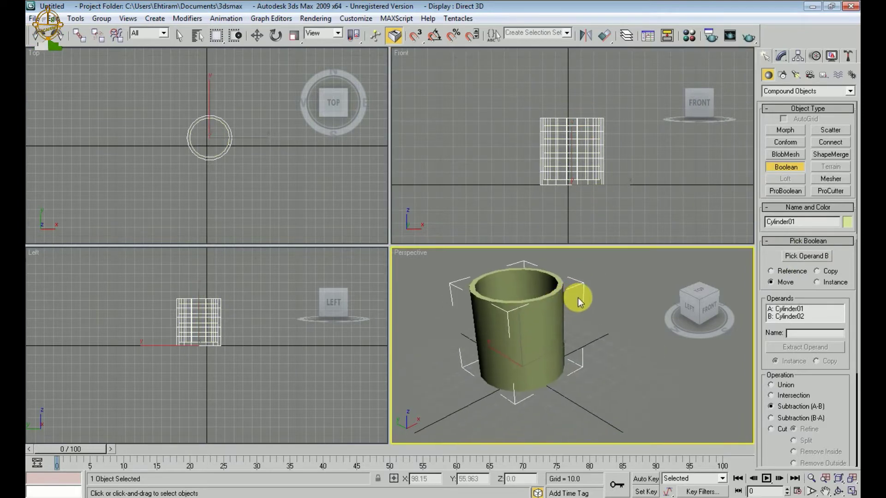
key("w")
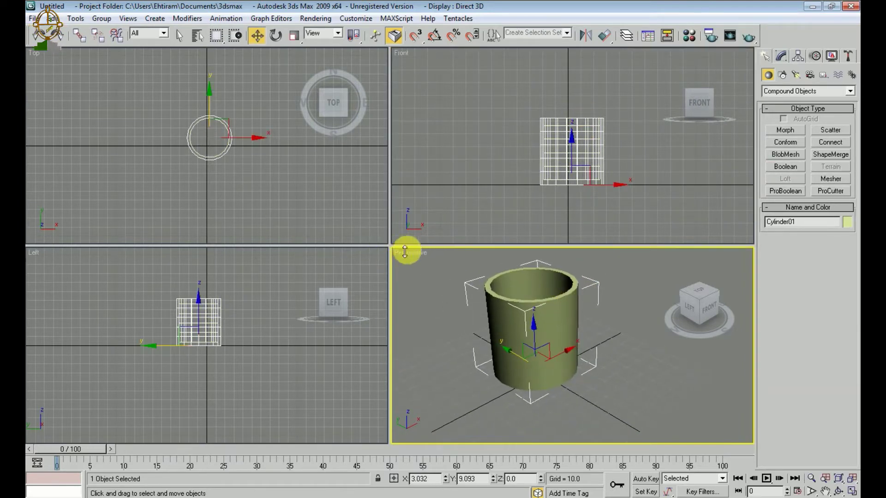
left_click_drag(390, 246, 309, 218)
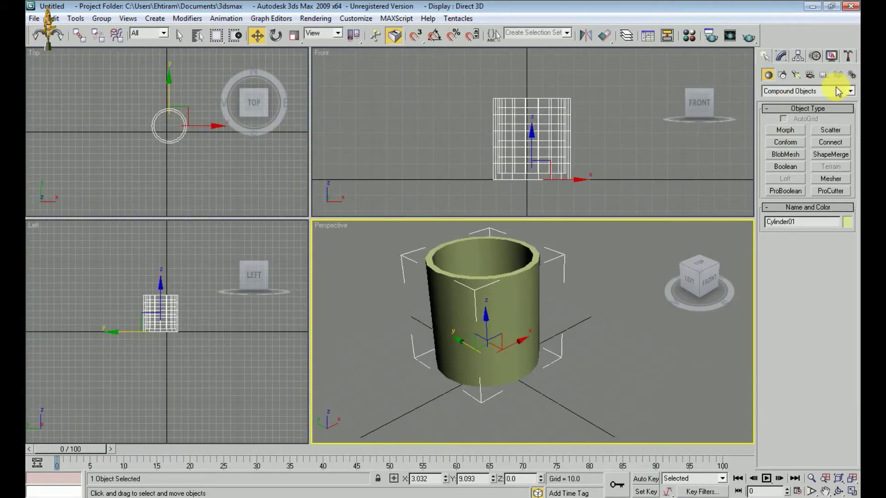
Step: Create a thin standard cylinder beside the cup in the Top view, about 2.6 in radius and 78 high
left_click(849, 91)
left_click(799, 101)
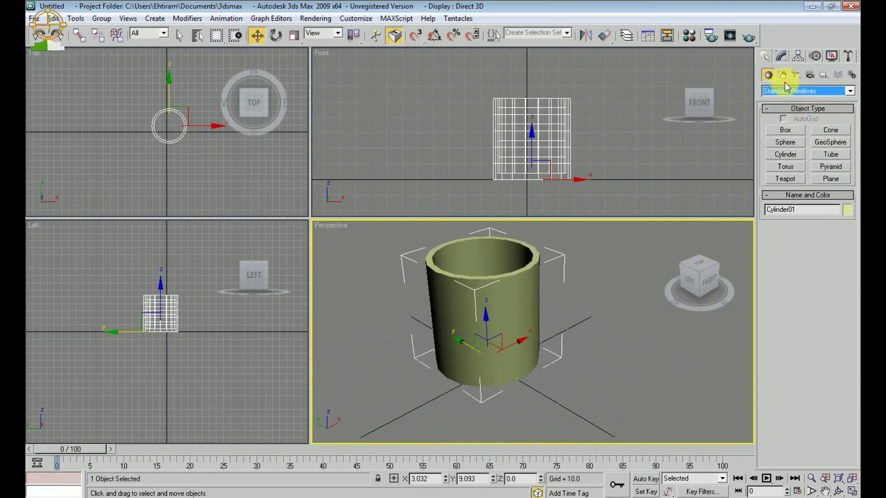
left_click(786, 155)
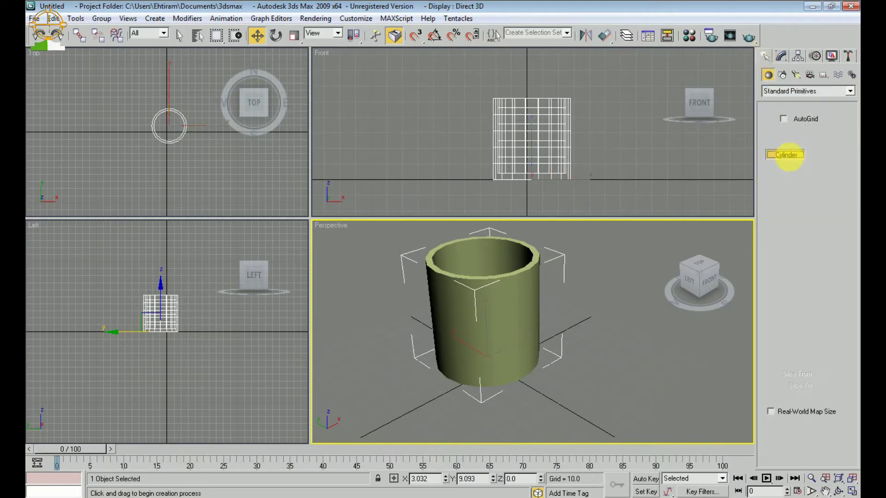
left_click(249, 156)
scroll(246, 157, "up", 3)
middle_click_drag(219, 150, 174, 140)
left_click_drag(183, 146, 185, 146)
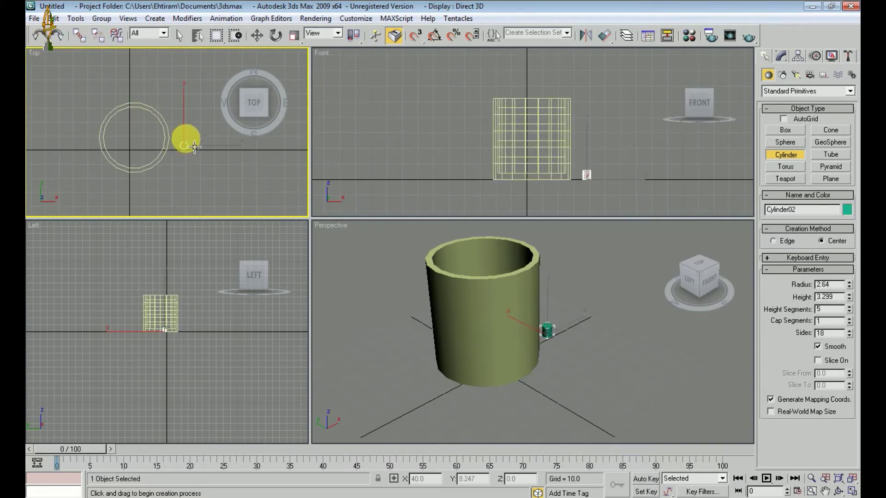
left_click(185, 46)
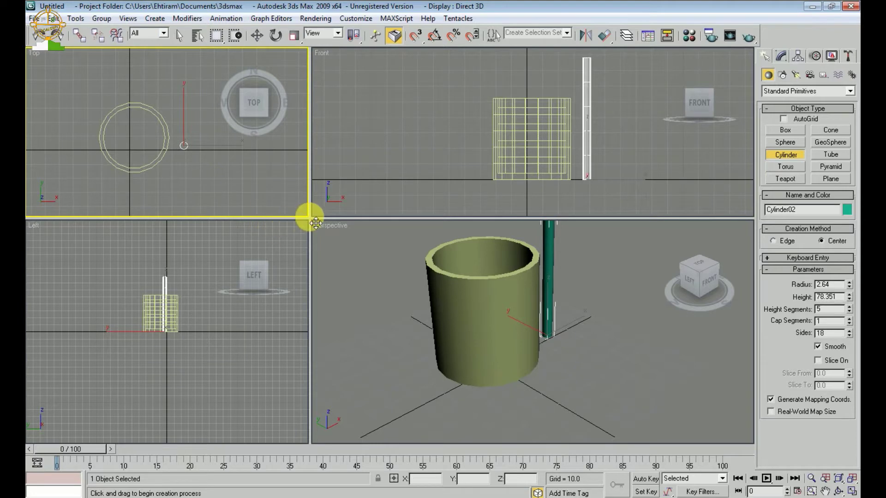
Step: Resize the viewports to give the Top view more room and frame the thin cylinder's upper end in the Front view
left_click_drag(316, 223, 327, 254)
key("w")
middle_click_drag(257, 198, 266, 224)
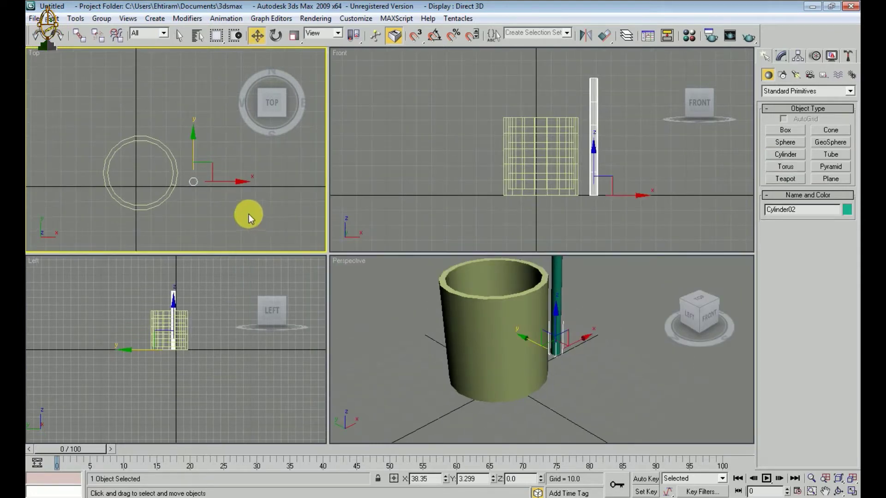
middle_click_drag(601, 141, 574, 153)
scroll(610, 162, "up", 2)
scroll(539, 160, "down", 1)
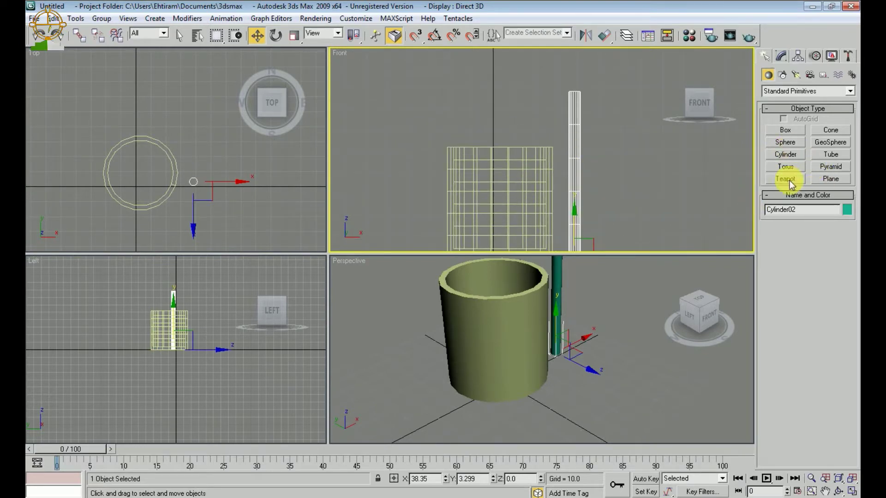
Step: Create a pointed cone on the ground beside the pencil, with base radius about 2.1, top radius 0 and height about 6.4
left_click(831, 130)
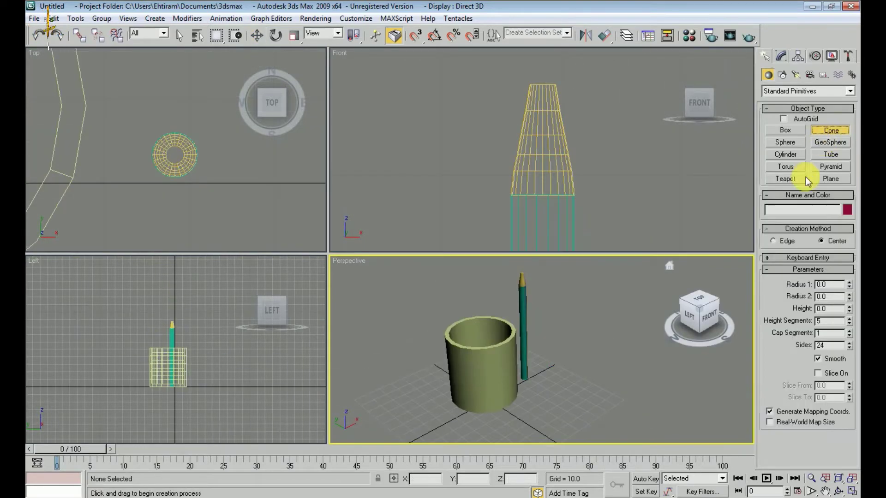
mouse_move(561, 380)
left_mouse_down()
mouse_move(586, 387)
mouse_move(569, 389)
left_mouse_up()
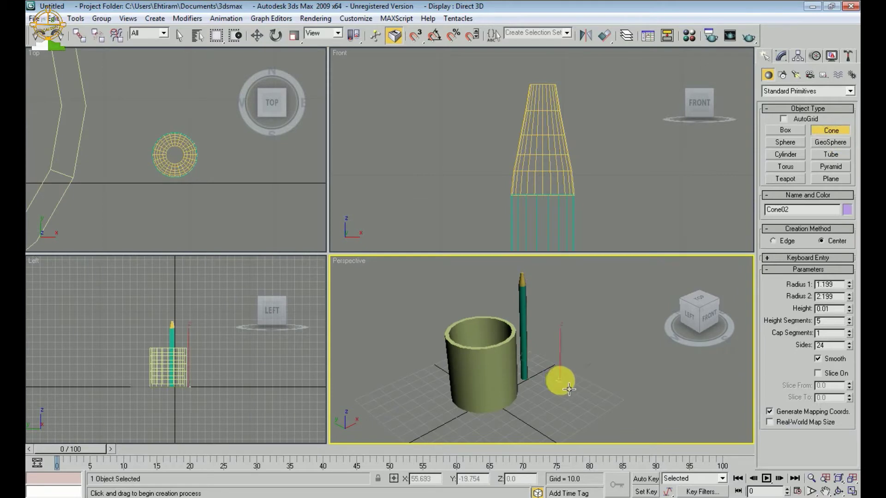
scroll(571, 377, "up", 4)
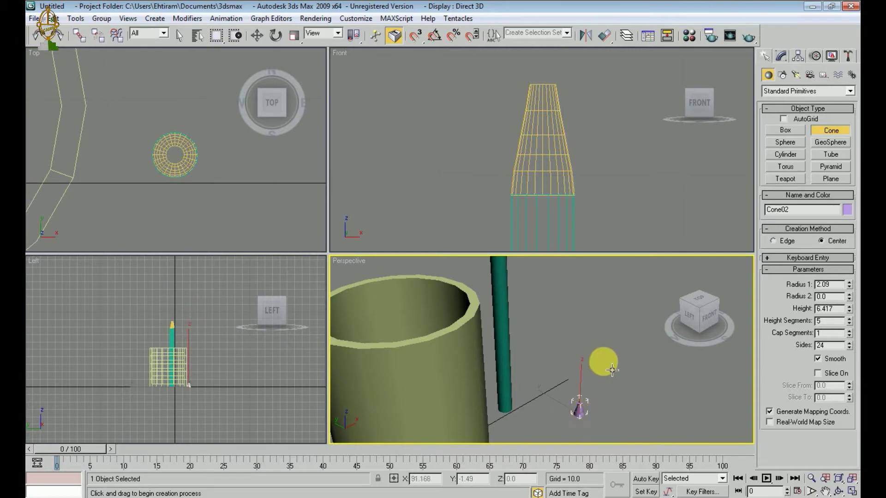
scroll(609, 370, "up", 3)
middle_click_drag(606, 372, 610, 311)
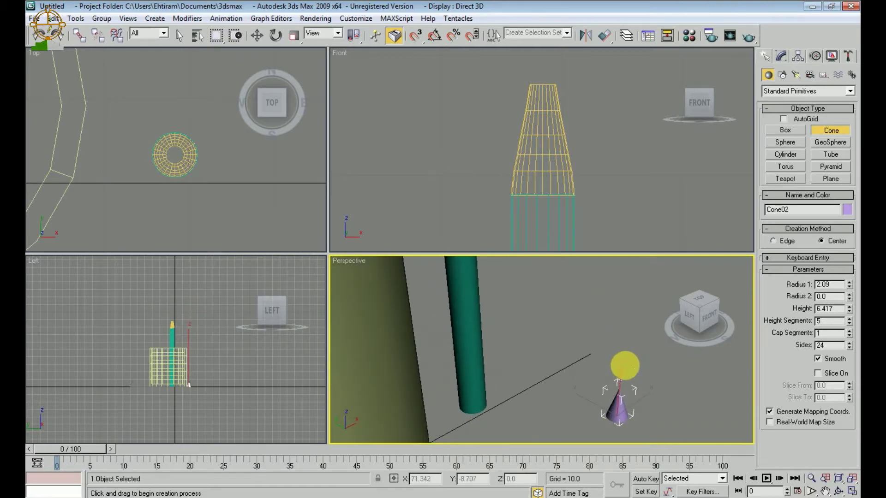
key("w")
Step: Raise the purple cone to a height of about 92.8 and shift it in the Left view in line with the pencil
scroll(619, 369, "down", 5)
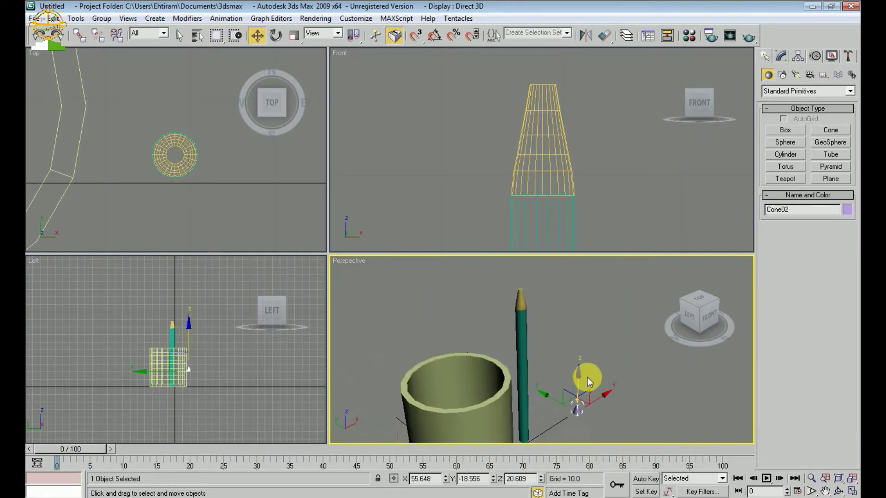
left_click_drag(582, 378, 585, 290)
middle_click_drag(588, 343, 597, 385)
left_click_drag(591, 341, 592, 303)
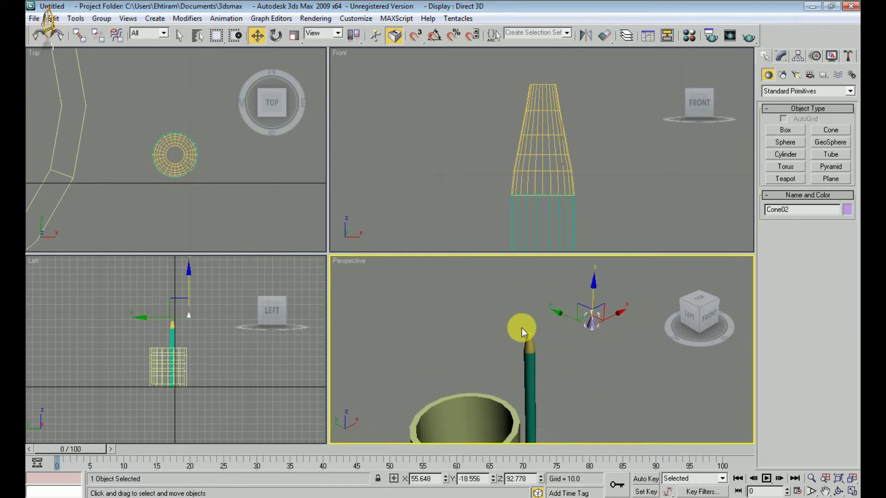
right_click(148, 316)
left_click_drag(215, 318, 199, 319)
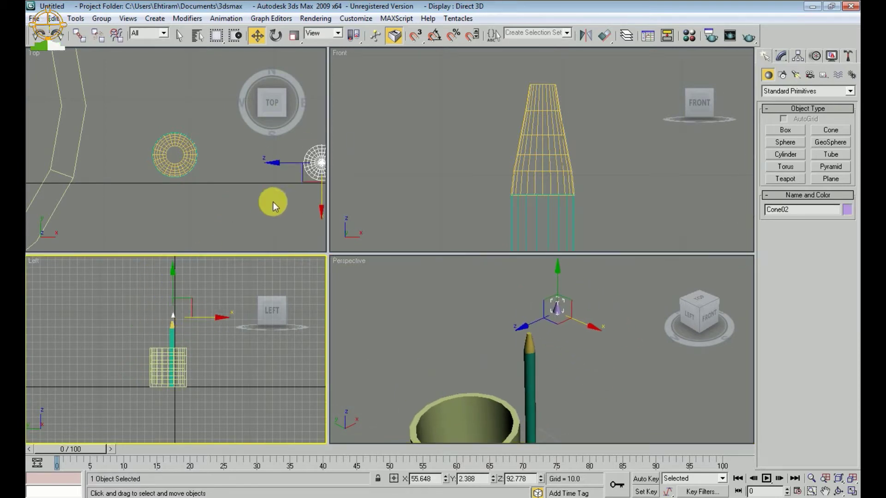
Step: Center the purple cone over the pencil in the Top view, at about X 38.3 and Y 3.3
left_click(272, 202)
left_click(318, 158)
middle_click_drag(320, 156, 255, 175)
left_click_drag(294, 181, 151, 182)
scroll(145, 200, "up", 2)
middle_click_drag(145, 201, 228, 189)
scroll(227, 190, "up", 3)
left_click_drag(168, 175, 167, 161)
mouse_move(207, 205)
left_mouse_down()
mouse_move(189, 206)
mouse_move(202, 210)
mouse_move(169, 159)
mouse_move(165, 177)
left_mouse_up()
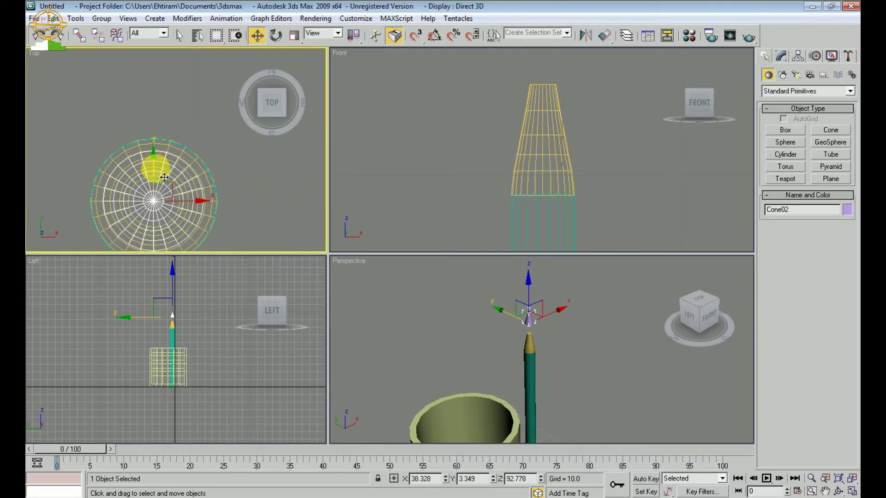
left_click_drag(196, 202, 196, 202)
Step: Lower the purple cone to a height of about 87.2 so it rests on the yellow pencil tip
left_click(583, 422)
scroll(568, 333, "up", 3)
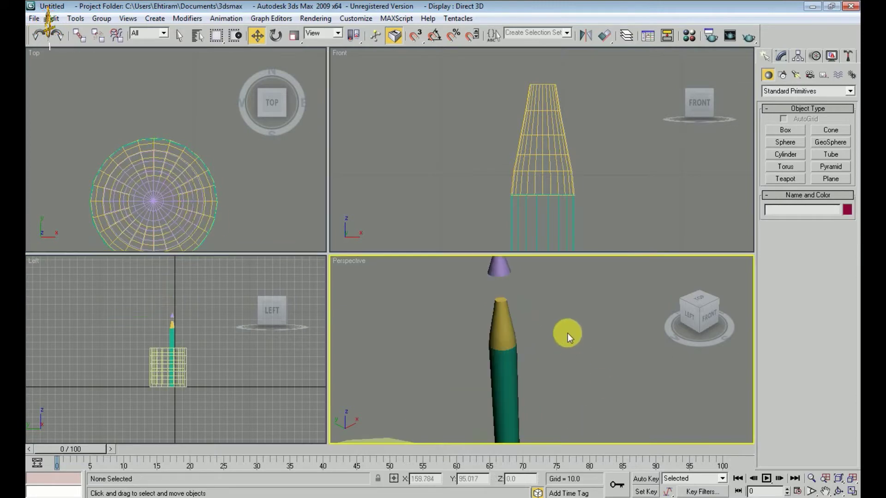
middle_click_drag(568, 334, 610, 422)
left_click(548, 351)
left_click_drag(543, 323, 544, 355)
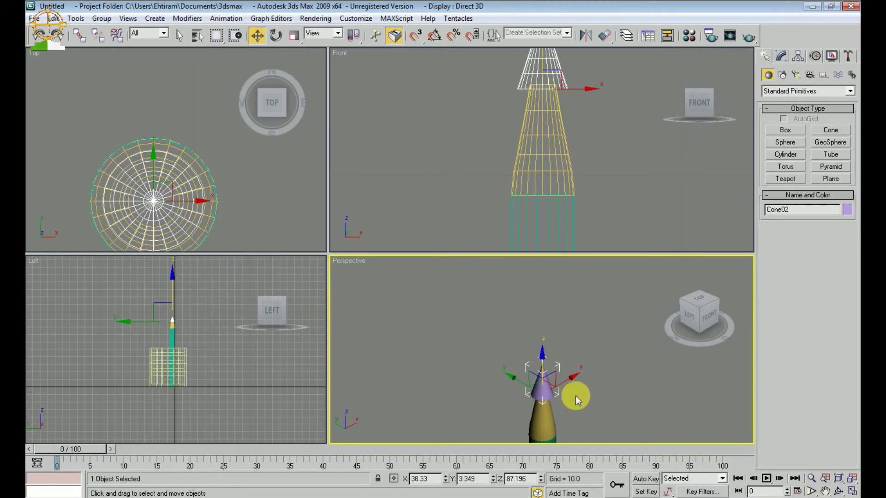
scroll(559, 350, "up", 5)
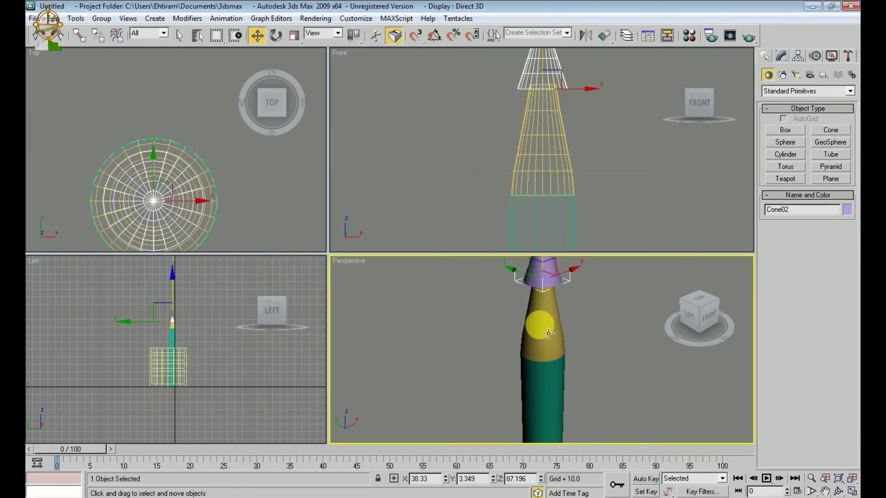
scroll(548, 333, "down", 2)
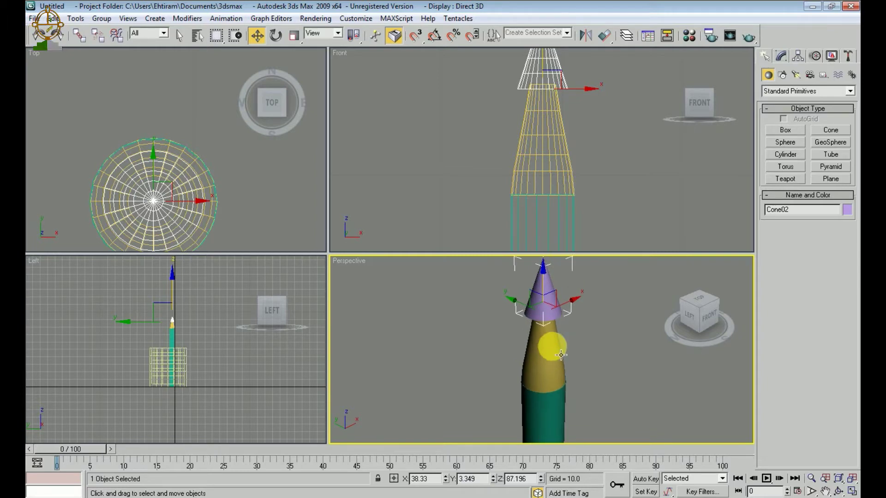
Step: Move the yellow truncated cone sideways, away from the top of the green cylinder
left_click(553, 343)
middle_click_drag(564, 380, 551, 330)
left_click_drag(561, 327, 300, 344)
Step: Lower the purple cone onto the upper end of the green cylinder, at a height of about 78.1
middle_click_drag(545, 273, 552, 327)
left_click(553, 327)
left_click_drag(538, 294, 555, 367)
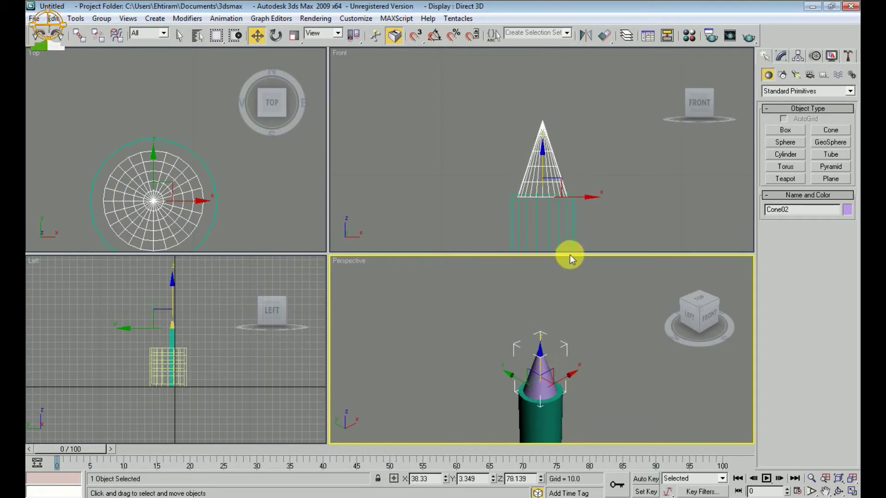
scroll(569, 256, "up", 3)
scroll(566, 213, "up", 2)
scroll(566, 213, "up", 3)
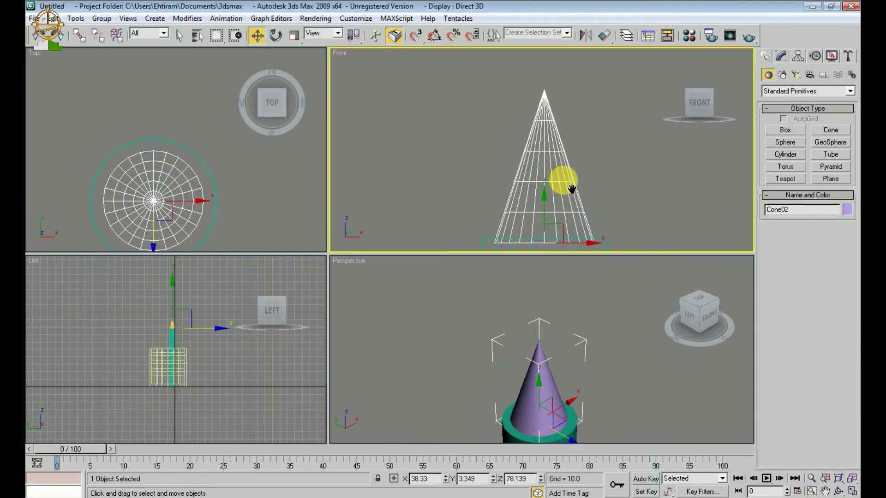
mouse_move(570, 174)
middle_mouse_down()
mouse_move(572, 164)
mouse_move(569, 172)
middle_mouse_up()
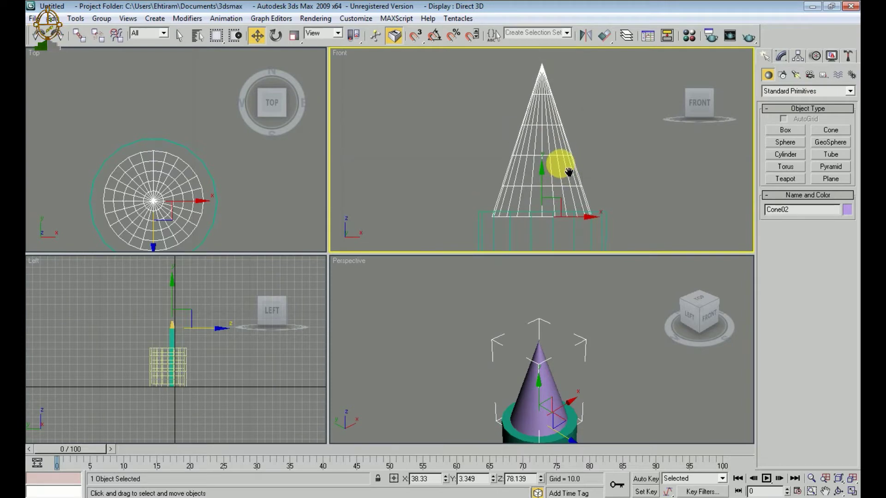
Step: Scale the purple cone uniformly to about 127% so its base matches the green cylinder's diameter
middle_click_drag(334, 72, 330, 51)
left_click(294, 36)
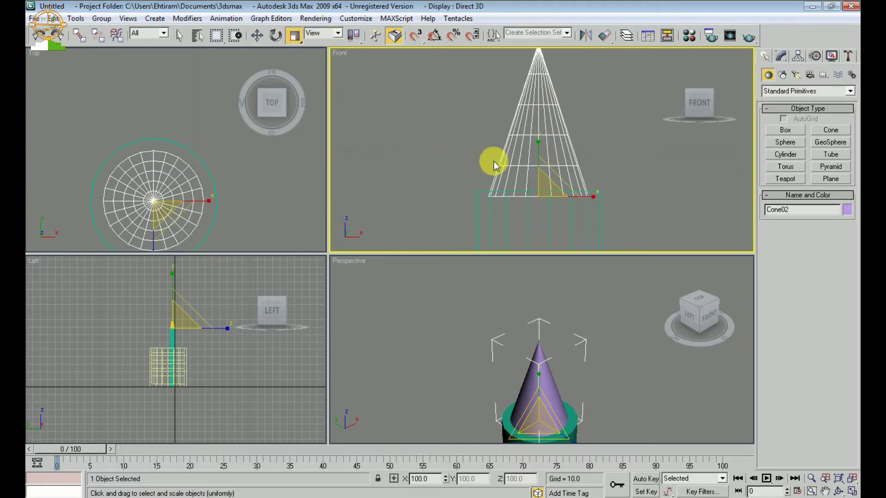
left_click_drag(548, 195, 547, 142)
Step: Seat the purple cone on the green cylinder's upper end at about X 38.4 and height 78.4
key("w")
scroll(551, 159, "up", 3)
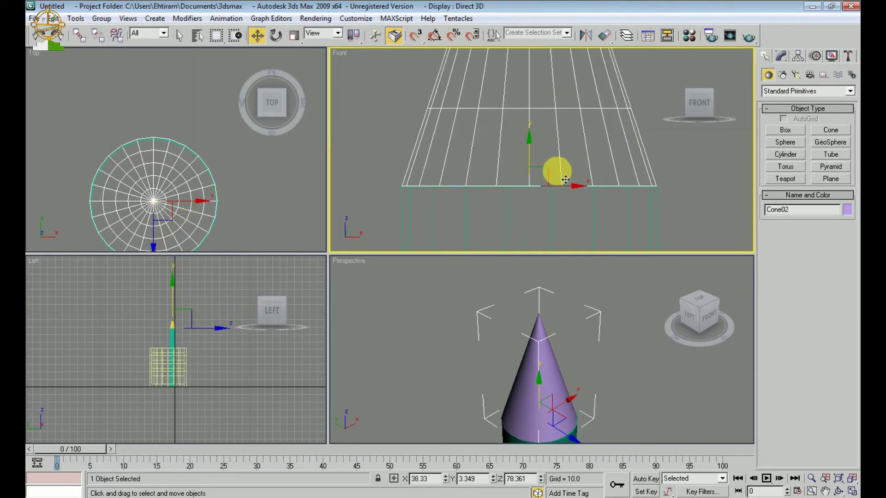
scroll(574, 196, "down", 3)
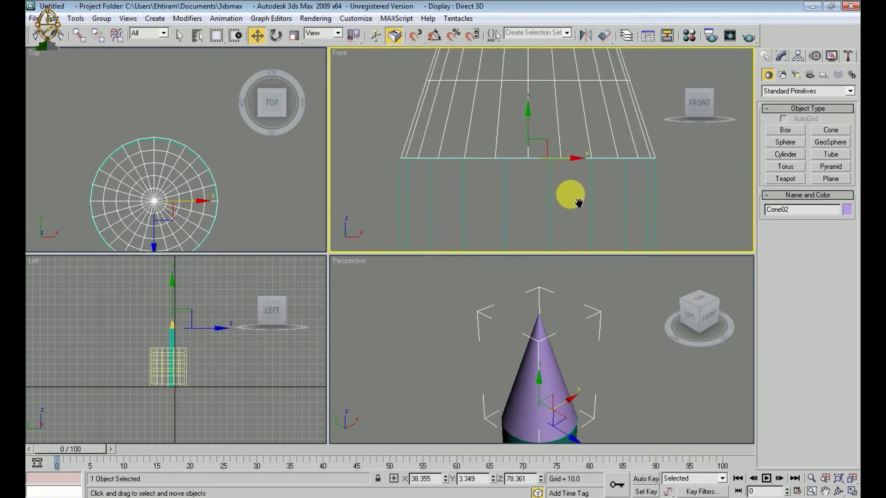
scroll(572, 341, "down", 4)
middle_click_drag(566, 325, 567, 339)
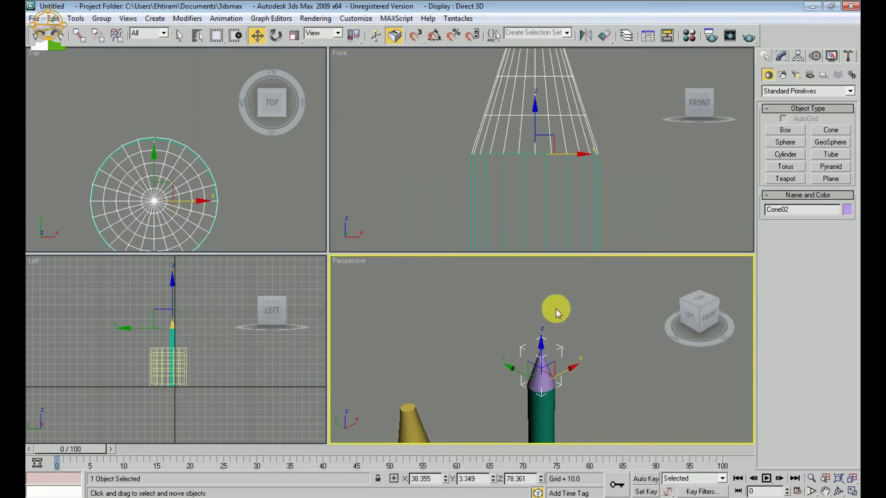
Step: Stretch the purple cone vertically to about 208% in the Front view and deselect it
middle_click_drag(531, 191, 539, 221)
scroll(540, 205, "down", 4)
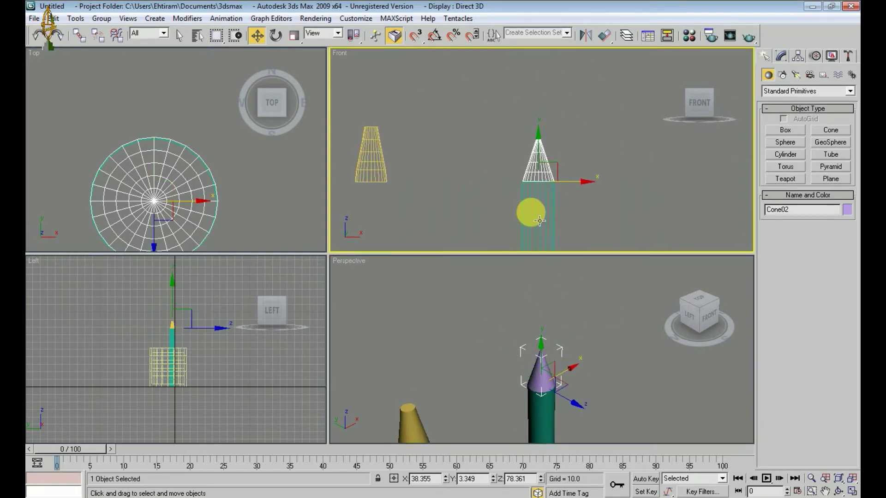
key("r")
left_click_drag(538, 159, 536, 99)
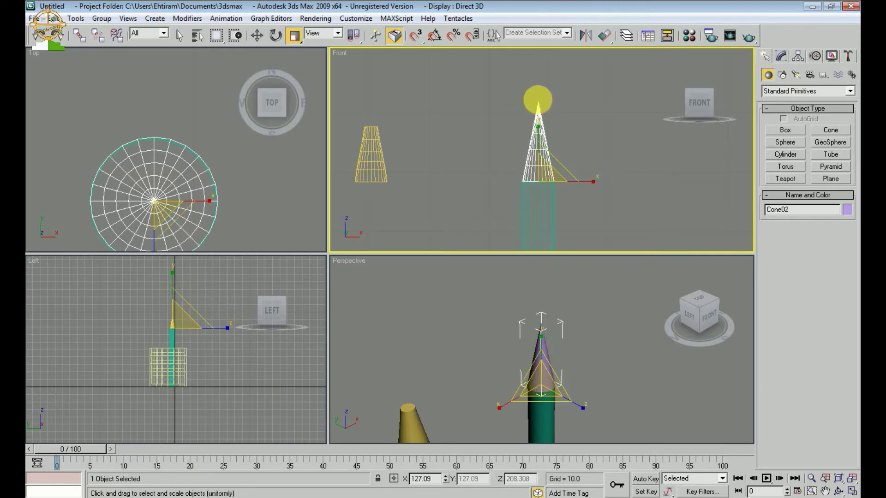
left_click(600, 260)
Step: Select the purple cone in the Front view and convert it to an Editable Poly
middle_click_drag(537, 151, 532, 208)
scroll(537, 173, "up", 4)
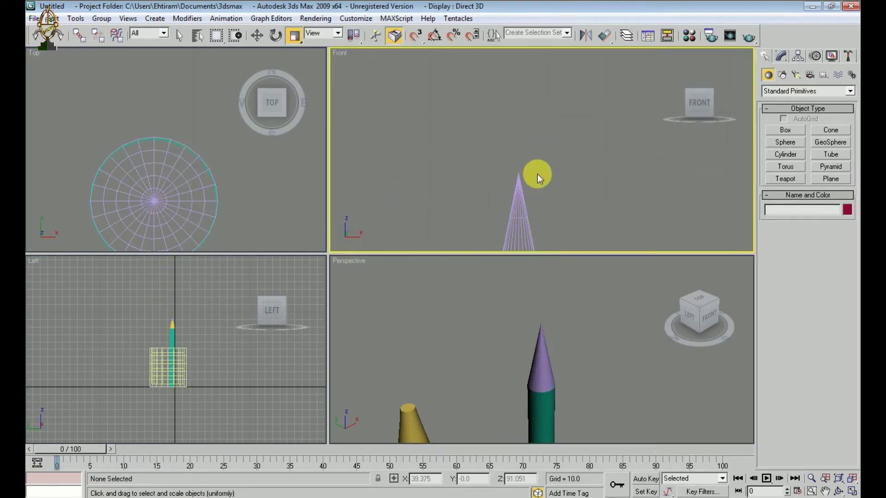
scroll(517, 192, "up", 3)
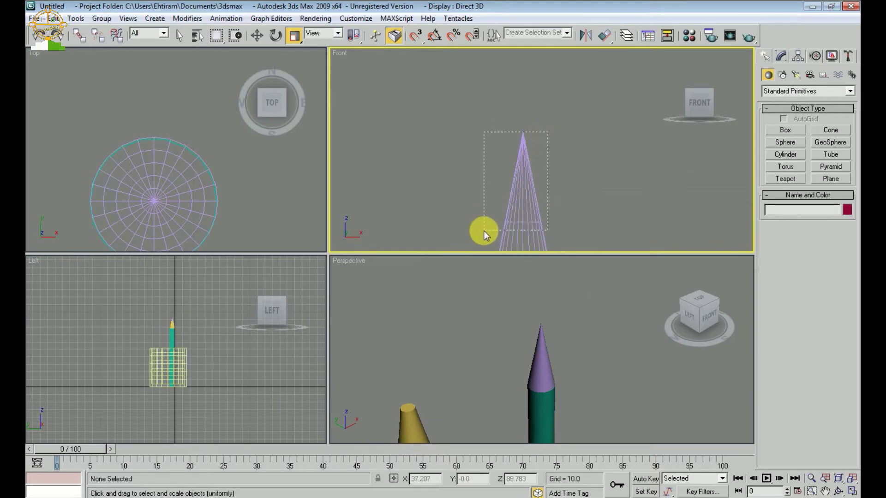
left_click_drag(483, 231, 485, 230)
right_click(522, 154)
mouse_move(577, 262)
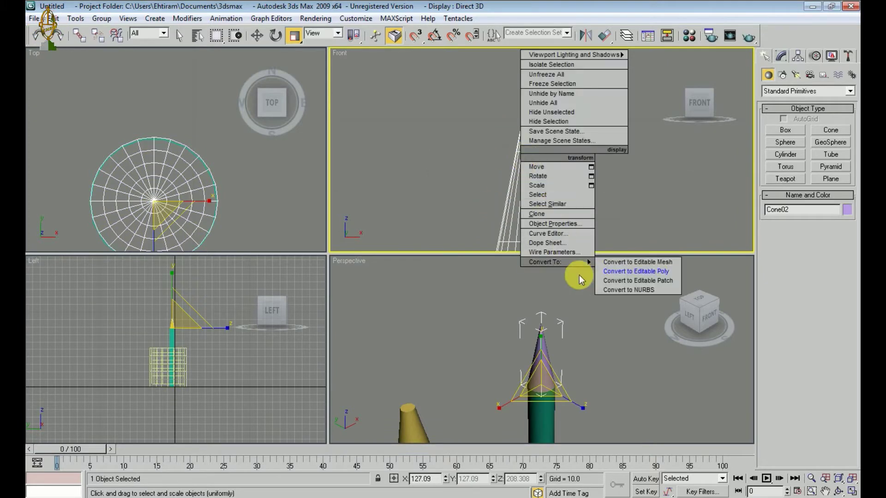
left_click(641, 272)
Step: Delete the vertices at the very tip of the purple cone
left_click(777, 220)
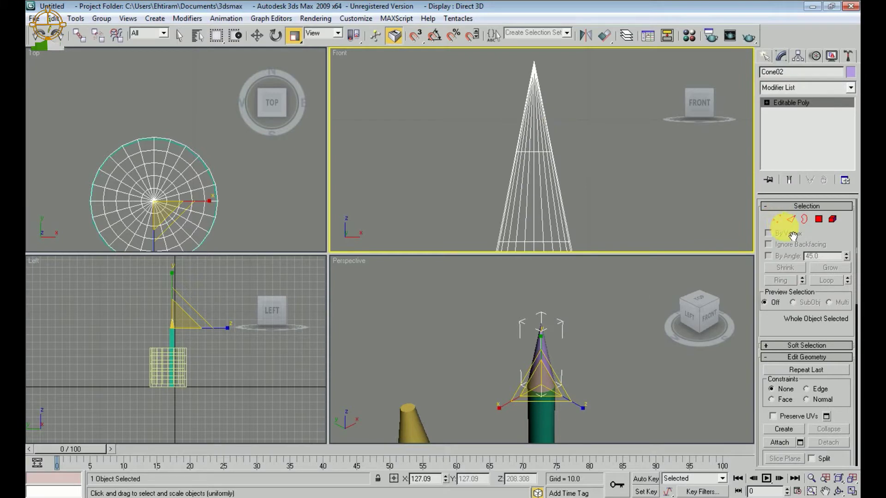
middle_click_drag(621, 120, 623, 156)
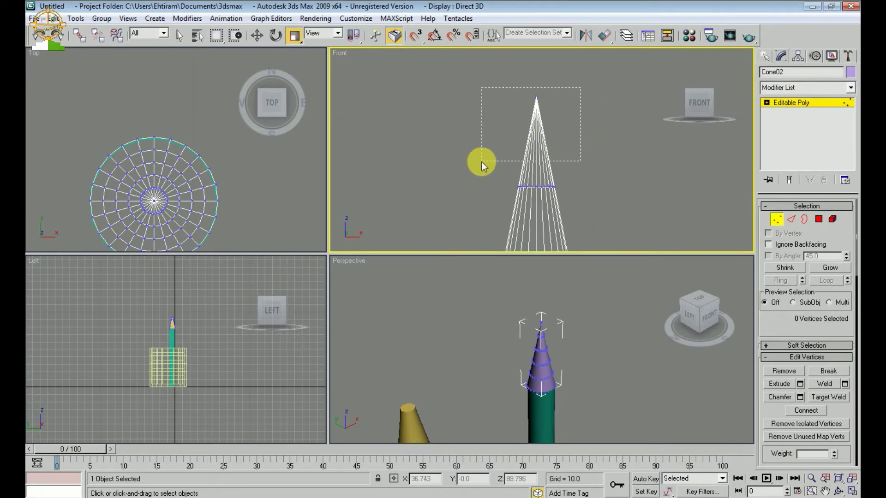
left_click_drag(481, 162, 480, 160)
key("Delete")
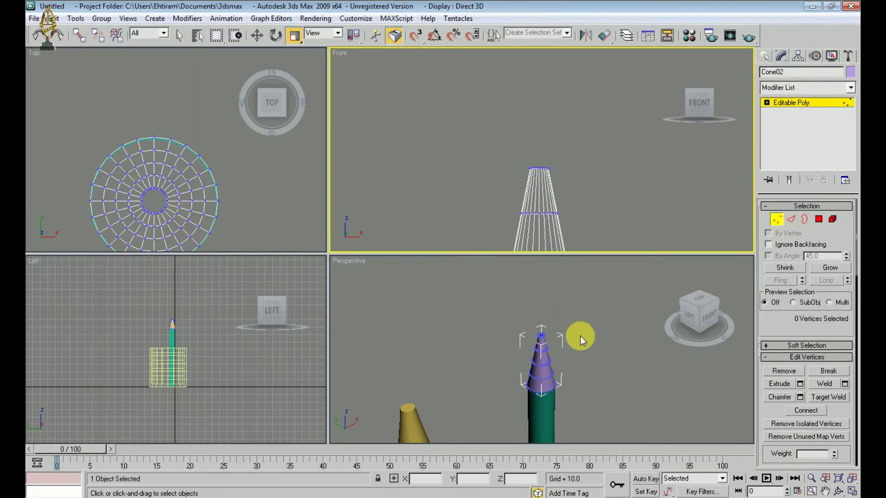
left_click(577, 339)
scroll(561, 348, "up", 5)
scroll(560, 341, "down", 3)
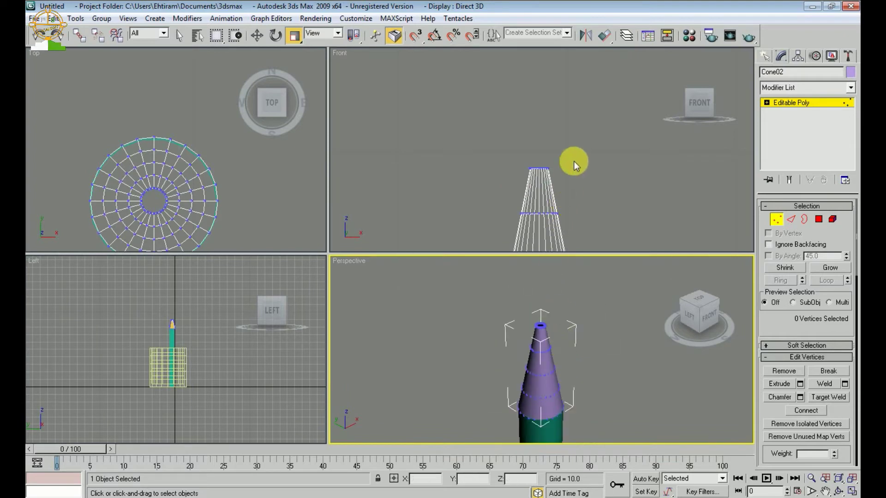
Step: Delete the uppermost remaining ring of vertices on the purple cone, and end vertex editing
left_click_drag(574, 162, 494, 183)
key("Delete")
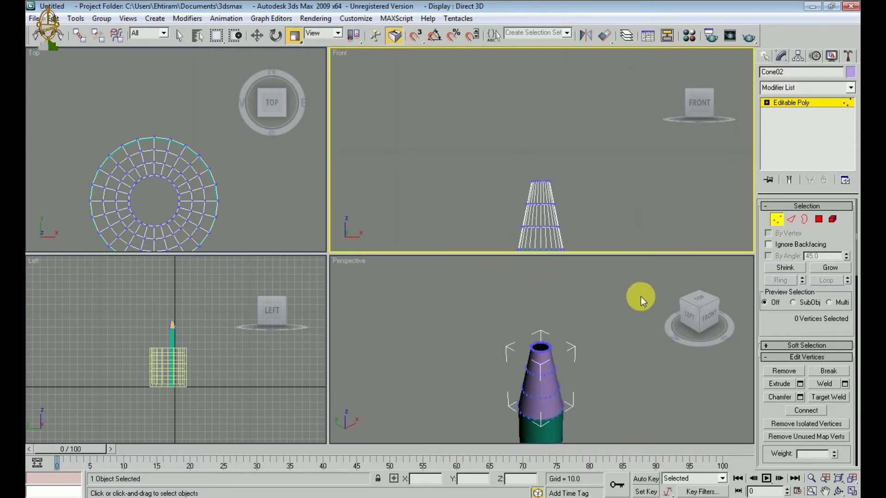
left_click(777, 219)
middle_click_drag(593, 369, 592, 324)
left_click(589, 330)
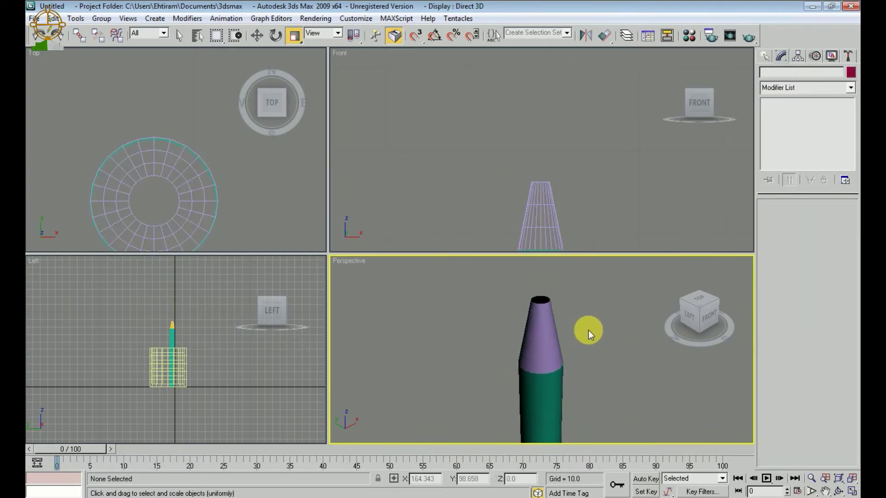
scroll(595, 357, "down", 3)
scroll(594, 323, "down", 4)
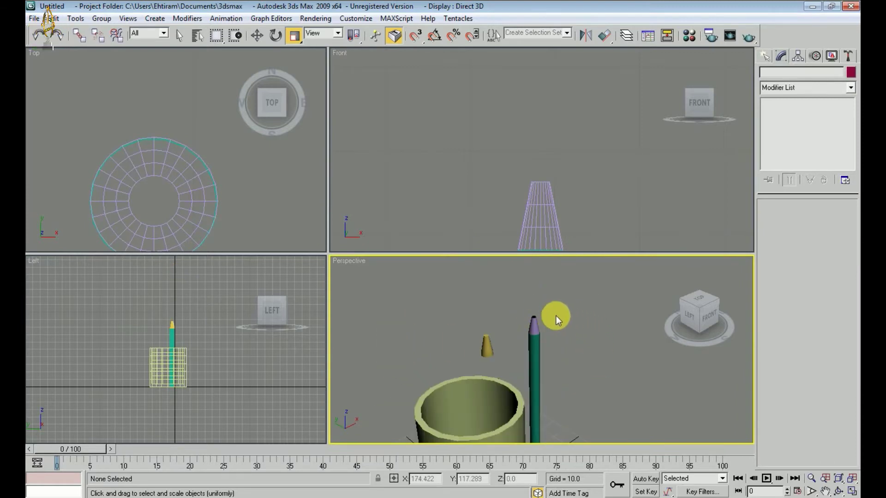
Step: Create a pointed cone beside the pencil's base in the Perspective view, with radius about 2.6, top radius 0 and height about 13.6
left_click(765, 55)
left_click(831, 130)
scroll(555, 324, "down", 3)
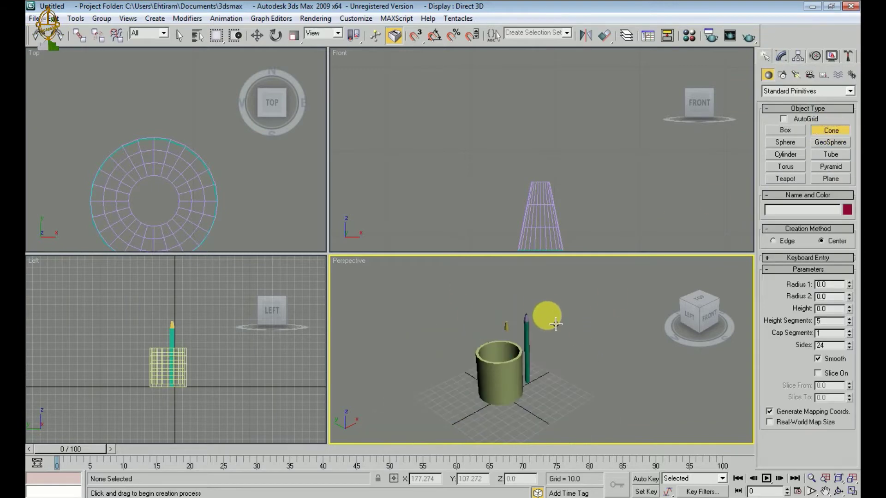
scroll(531, 381, "up", 5)
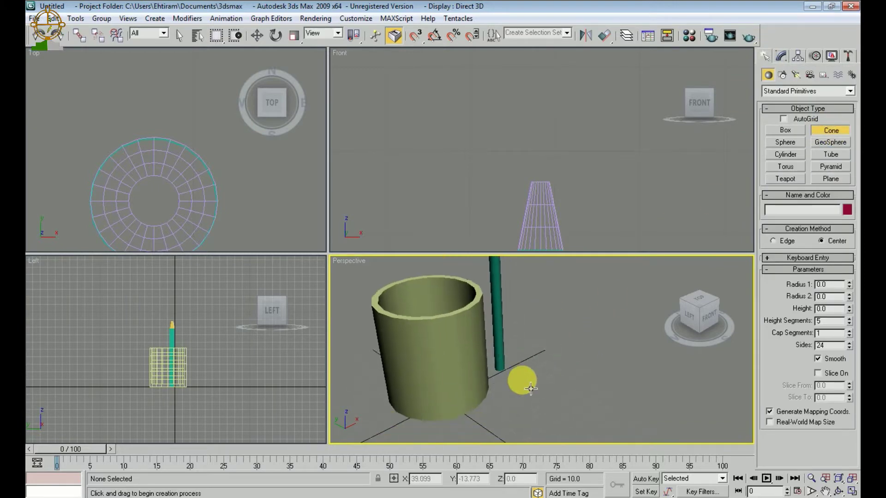
scroll(529, 382, "up", 2)
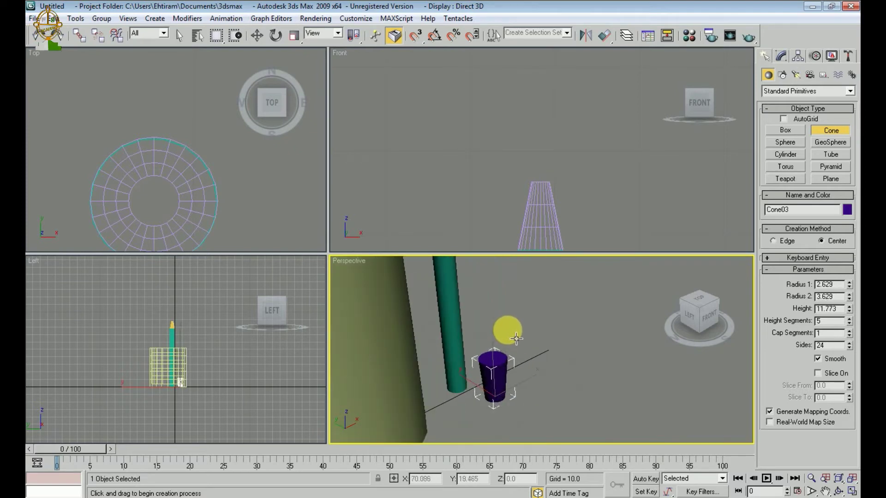
left_click(519, 323)
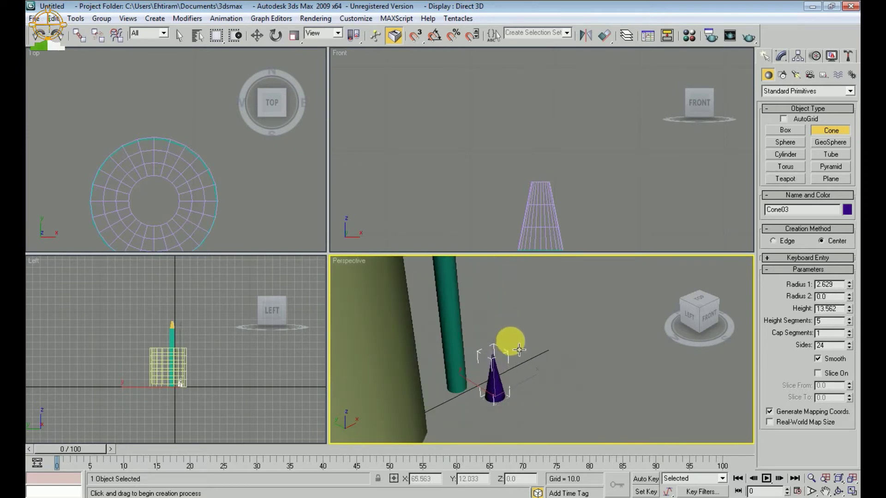
Step: Raise the dark purple cone to a height of about 80.8, near the pencil's upper end
key("w")
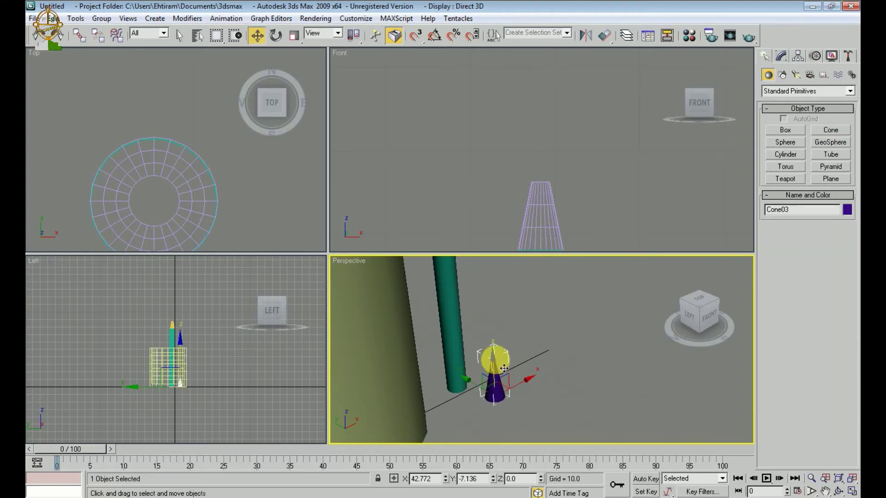
left_click_drag(502, 377, 471, 167)
middle_click_drag(495, 195, 501, 162)
scroll(502, 162, "down", 3)
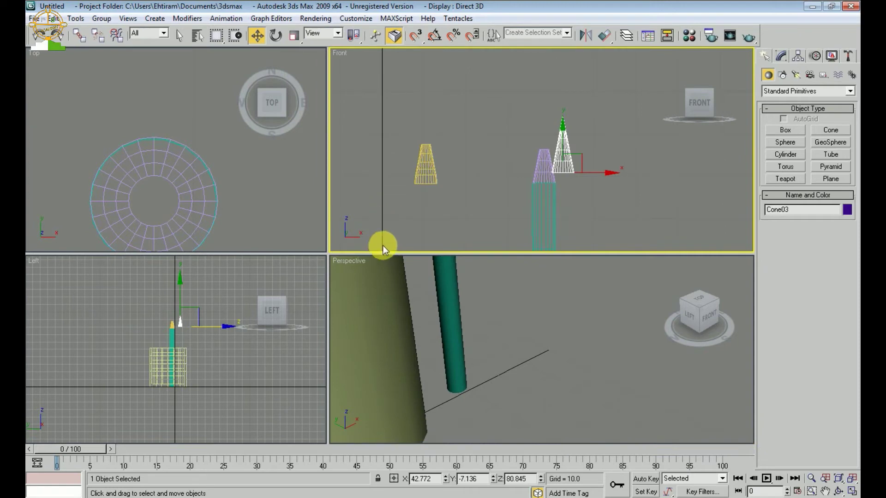
Step: Enlarge the Top and Front viewports, and center the dark purple cone over the pencil at about X 38.1, Y 3.7
left_click_drag(342, 267, 383, 335)
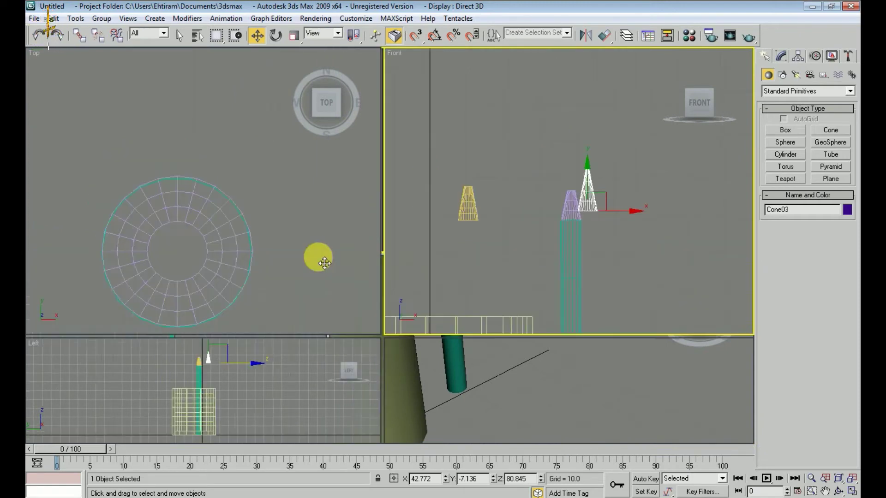
scroll(297, 259, "down", 5)
scroll(203, 198, "up", 3)
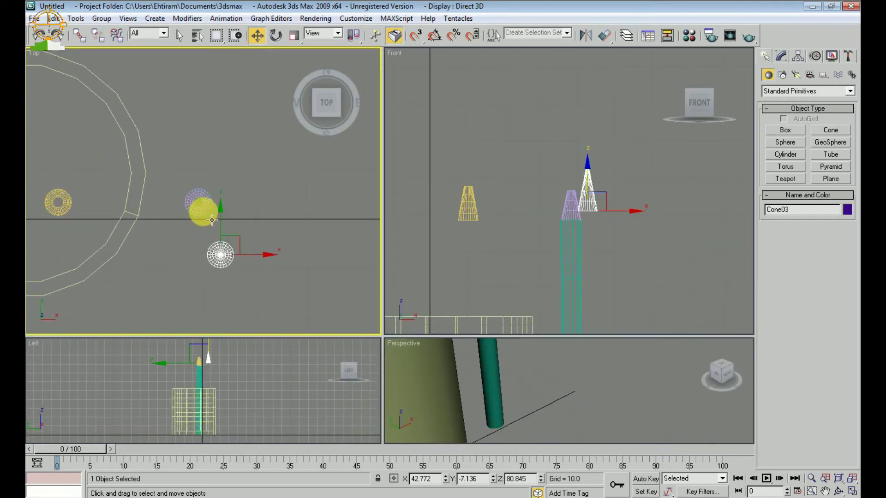
left_click_drag(226, 228, 232, 176)
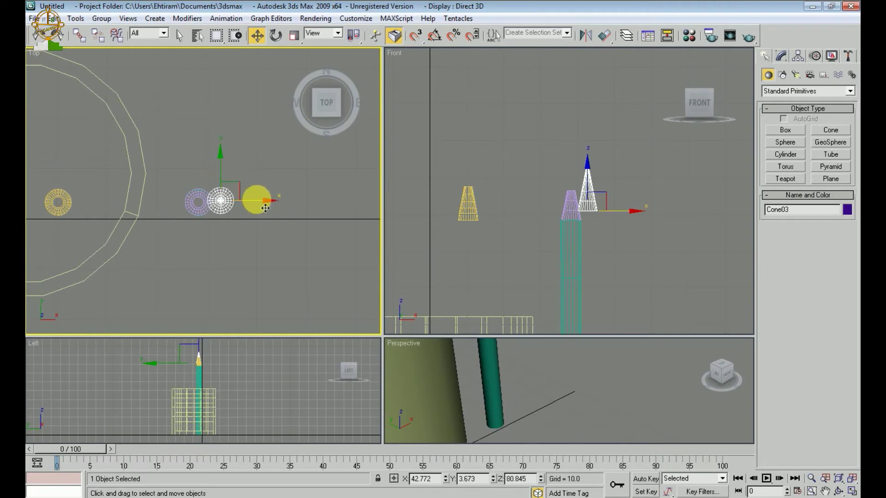
left_click_drag(261, 201, 243, 211)
Step: Try to seat the dark purple cone on the truncated purple cone in the Front view
scroll(517, 182, "up", 8)
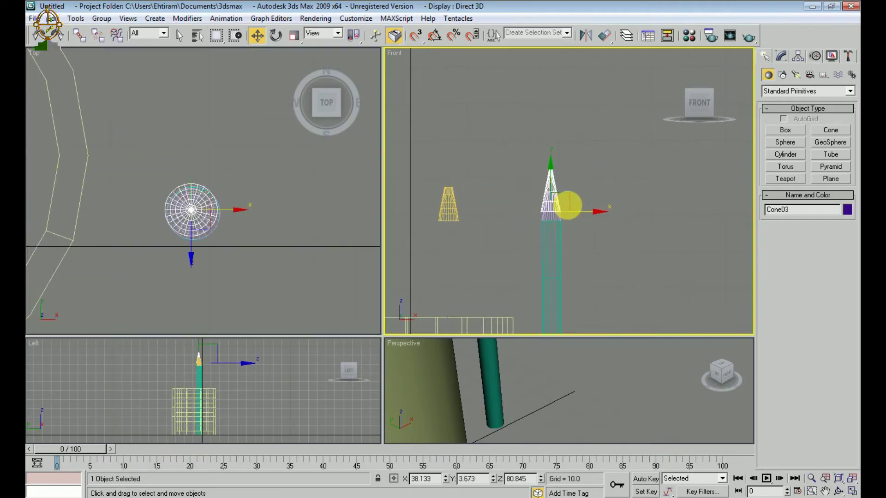
left_click_drag(535, 252, 505, 266)
scroll(512, 254, "up", 2)
middle_click_drag(505, 267, 540, 251)
left_click_drag(539, 251, 543, 260)
scroll(542, 260, "down", 3)
middle_click_drag(539, 240, 522, 137)
Step: Undo the added dark purple cone, the vertex deletions and the poly conversion of the purple cone
key("ctrl+z")
key("ctrl+z")
middle_click_drag(537, 94, 534, 134)
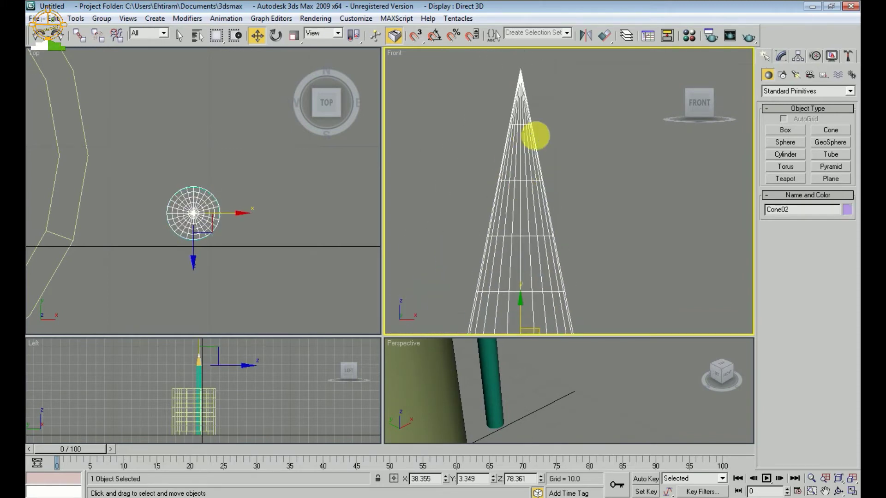
Step: Convert the full purple cone to an Editable Poly and activate vertex editing
right_click(531, 128)
mouse_move(583, 237)
left_click(646, 245)
left_click(776, 219)
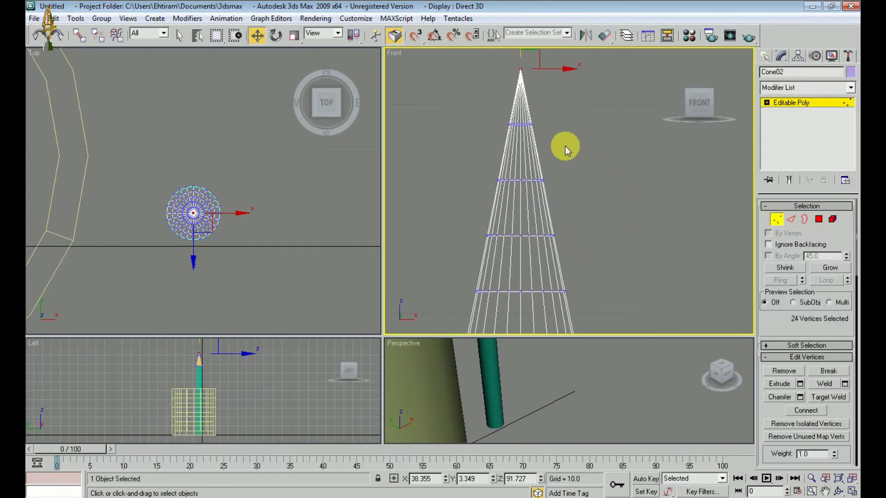
Step: Lower the purple cone's tip vertices to a height of about 89.0, flush with the ring below
middle_click_drag(539, 120, 542, 163)
left_click_drag(534, 74, 534, 133)
middle_click_drag(545, 220, 533, 183)
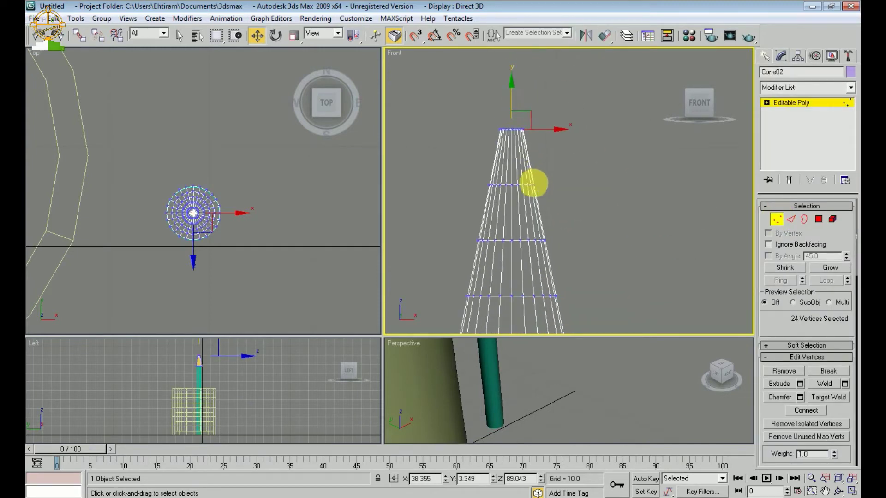
scroll(534, 183, "down", 2)
middle_click_drag(516, 374, 525, 450)
scroll(538, 389, "down", 3)
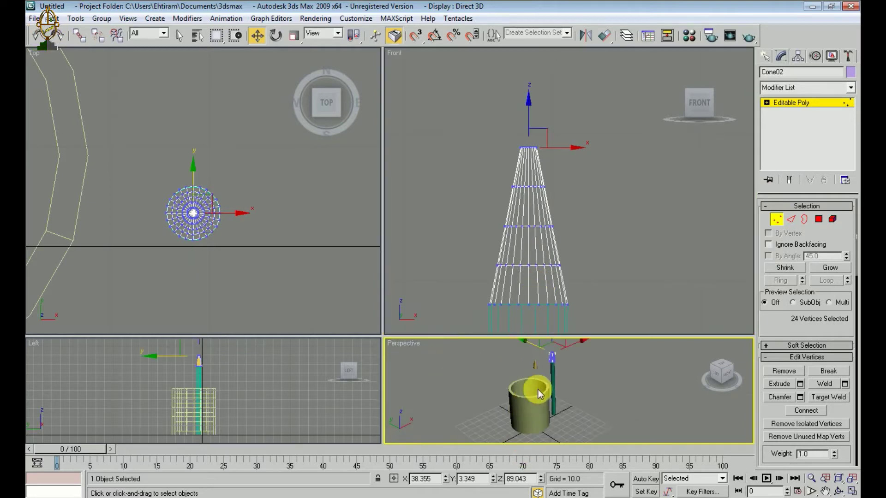
middle_click_drag(538, 389, 524, 423)
scroll(546, 367, "up", 5)
mouse_move(546, 368)
middle_mouse_down()
mouse_move(538, 408)
mouse_move(507, 401)
middle_mouse_up()
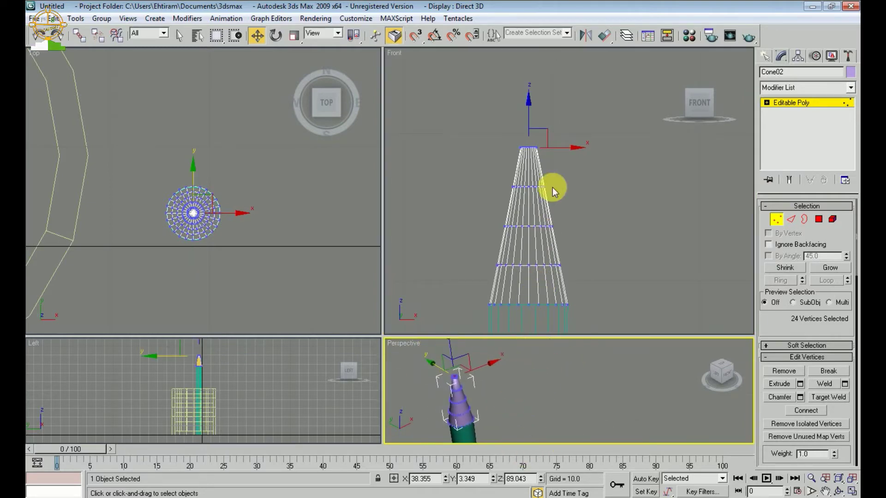
Step: Try lowering the purple cone's top vertices level with the next ring, and undo that move
left_click_drag(575, 122, 516, 161)
left_click_drag(534, 111, 540, 160)
middle_click_drag(505, 377, 546, 380)
left_click(545, 380)
left_click(775, 220)
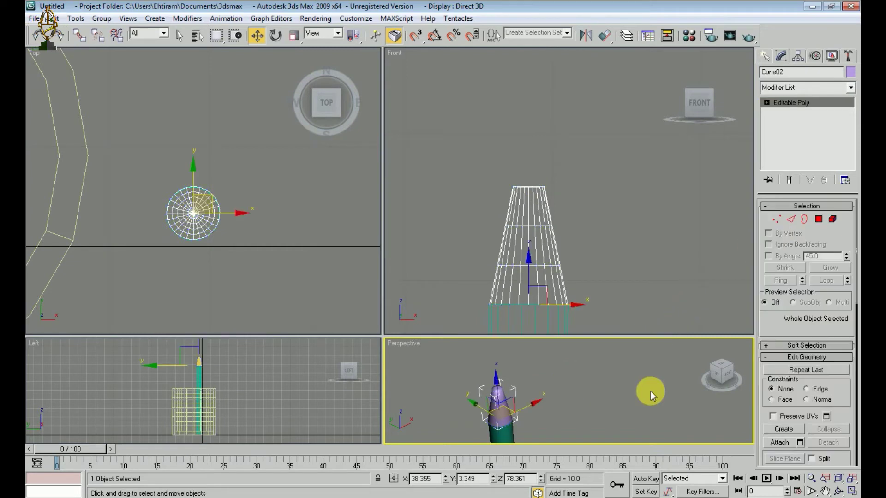
middle_click_drag(583, 419, 621, 395)
scroll(539, 369, "up", 5)
middle_click_drag(561, 381, 603, 385)
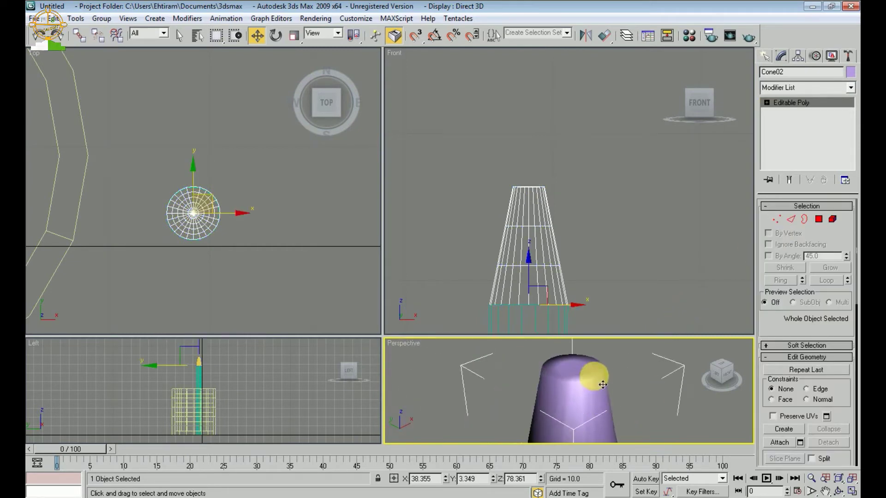
key("ctrl+z")
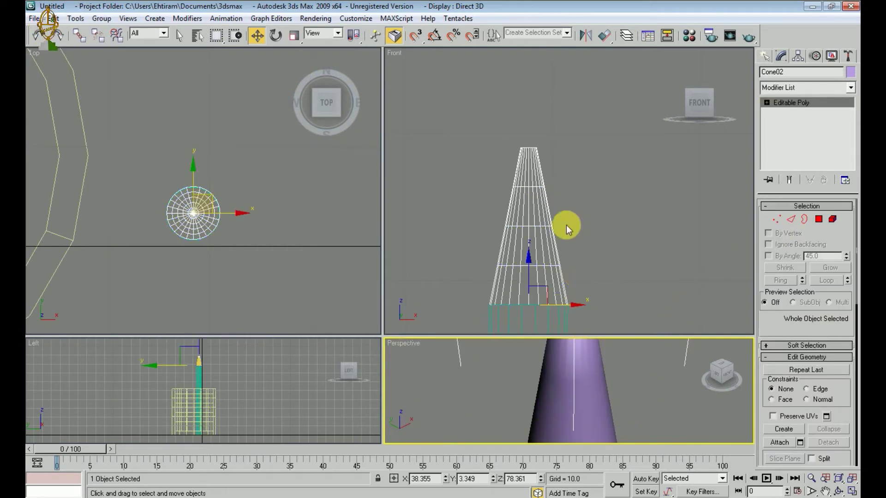
Step: Convert the purple cone to an Editable Poly and lower its top vertices by about 2.8, down to the next ring
left_click_drag(543, 130, 503, 162)
right_click(531, 167)
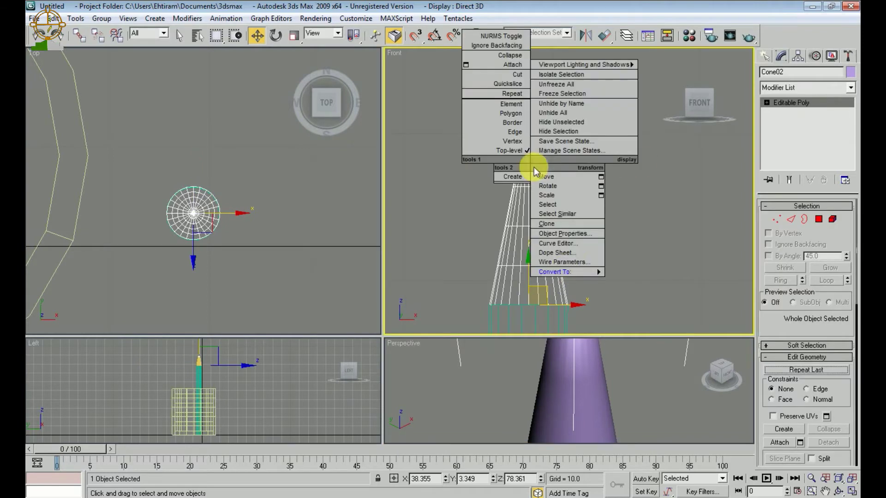
mouse_move(593, 271)
left_click(629, 279)
left_click(776, 220)
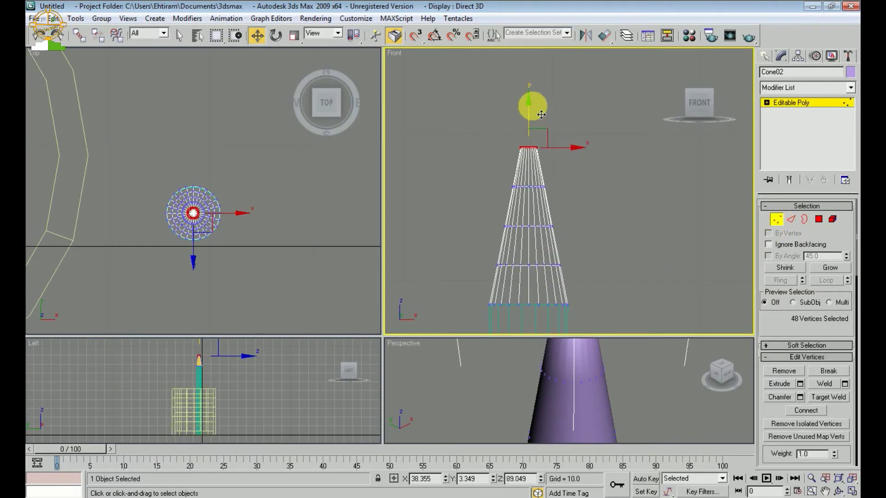
left_click_drag(541, 114, 534, 156)
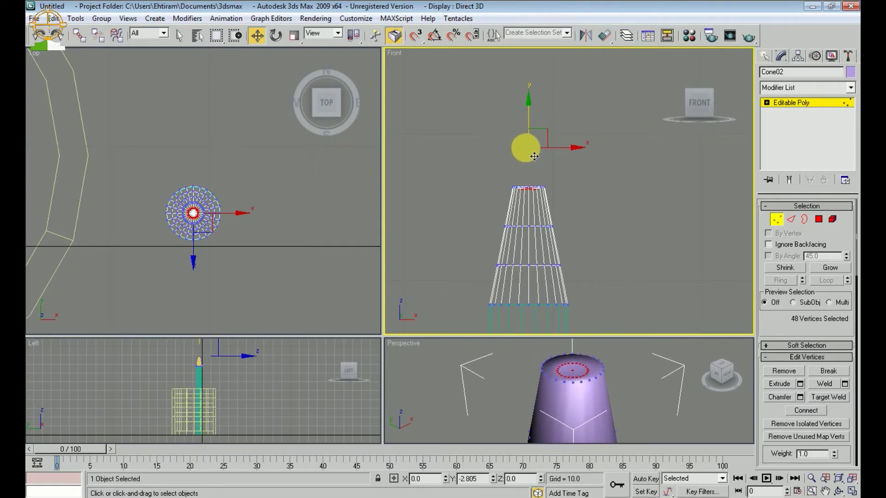
left_click(577, 151)
scroll(595, 194, "down", 4)
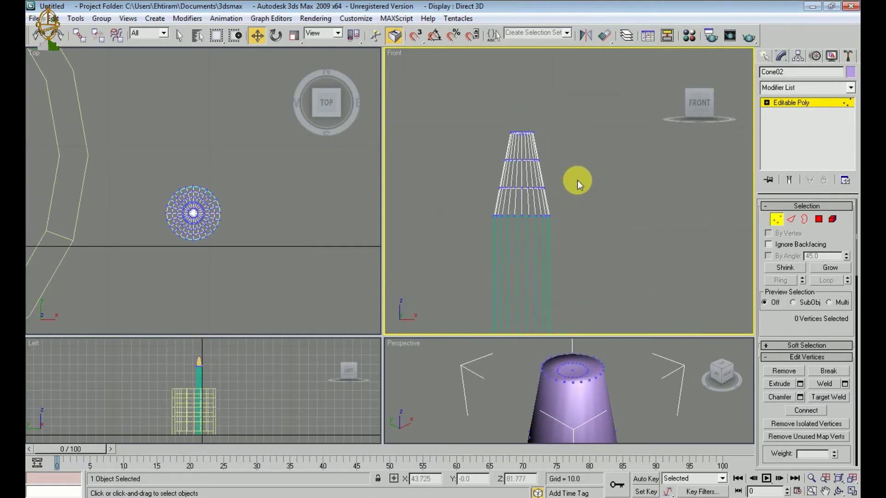
left_click(776, 220)
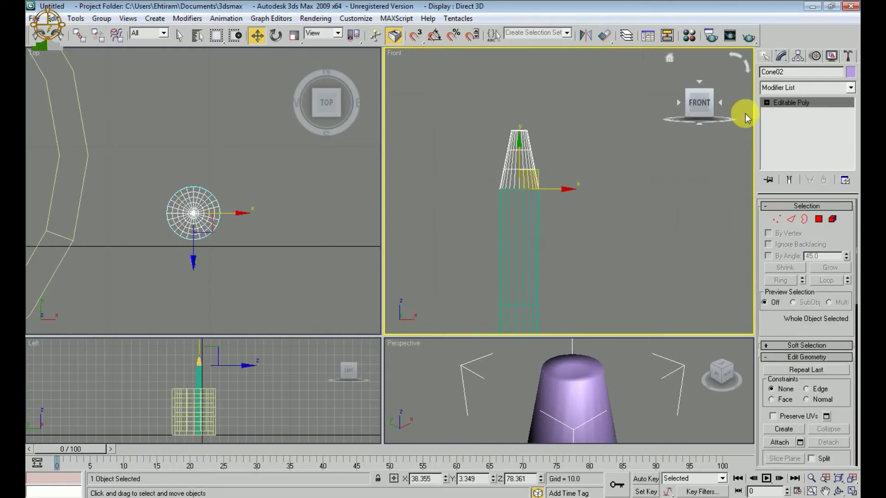
Step: Create a pointed cone beside the pencil's base, with a bottom radius of about 3.5, top radius 0 and height about 12.4
left_click(764, 56)
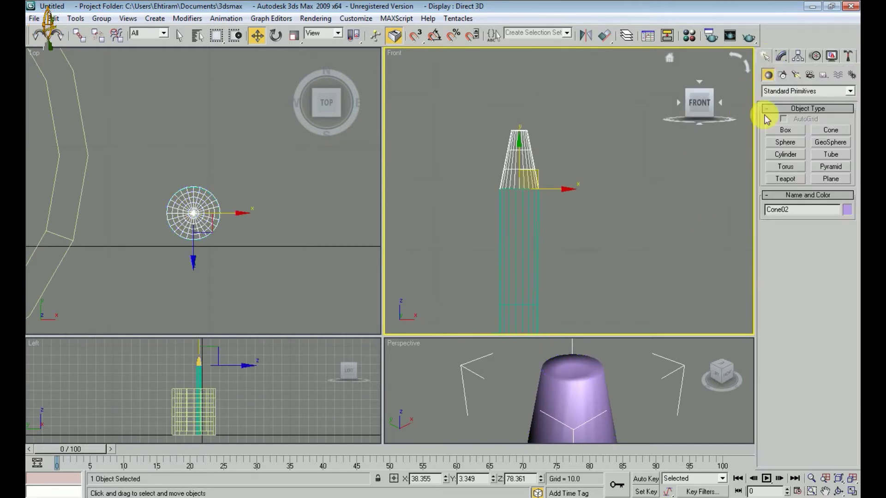
left_click(831, 130)
middle_click_drag(634, 239, 623, 194)
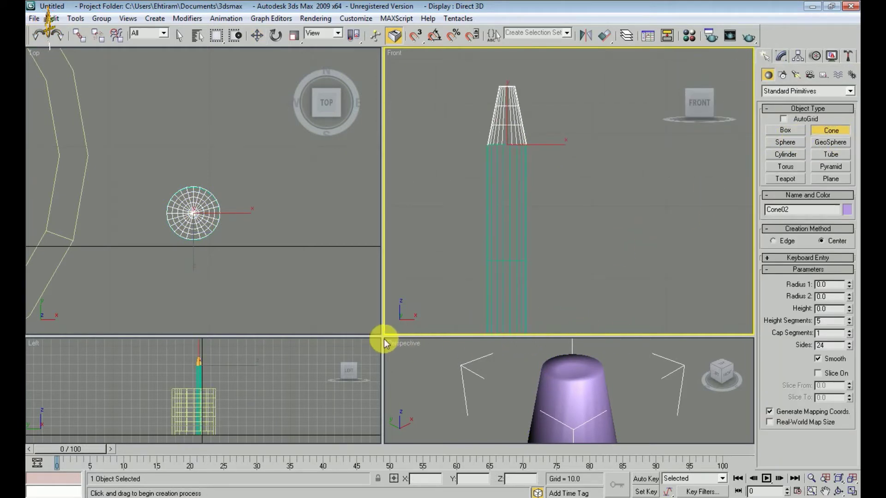
left_click_drag(381, 336, 257, 181)
scroll(521, 360, "down", 3)
scroll(523, 338, "down", 8)
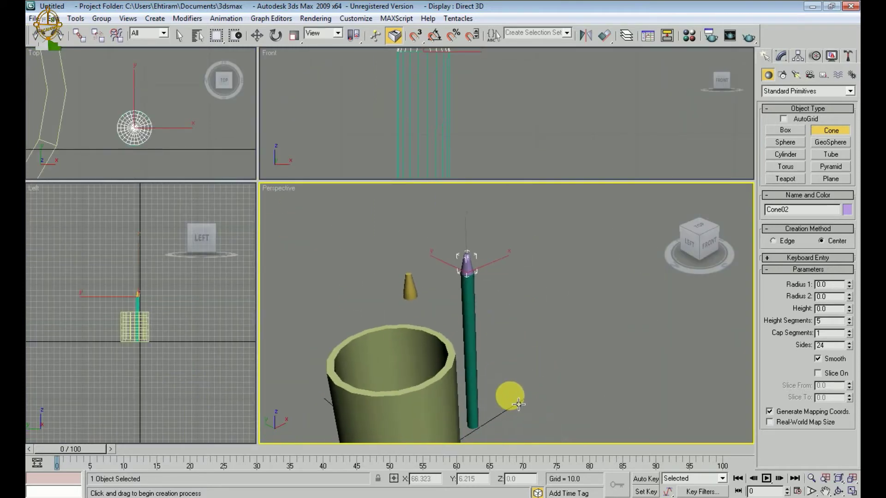
scroll(496, 369, "up", 6)
mouse_move(482, 377)
left_mouse_down()
mouse_move(499, 390)
mouse_move(496, 378)
left_mouse_up()
left_click(483, 353)
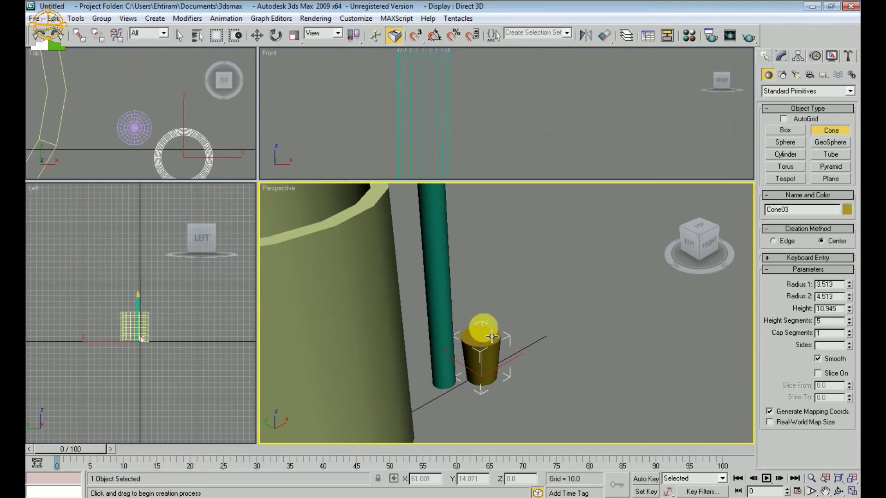
left_click(490, 329)
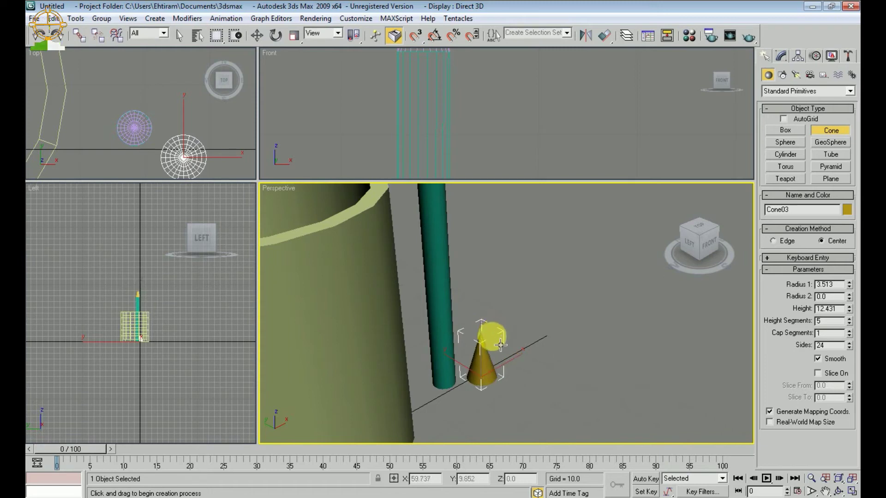
right_click(500, 344)
Step: Raise the new gold cone to the level of the pencil's tip, at a height of about 76.8
left_click_drag(482, 346, 473, 180)
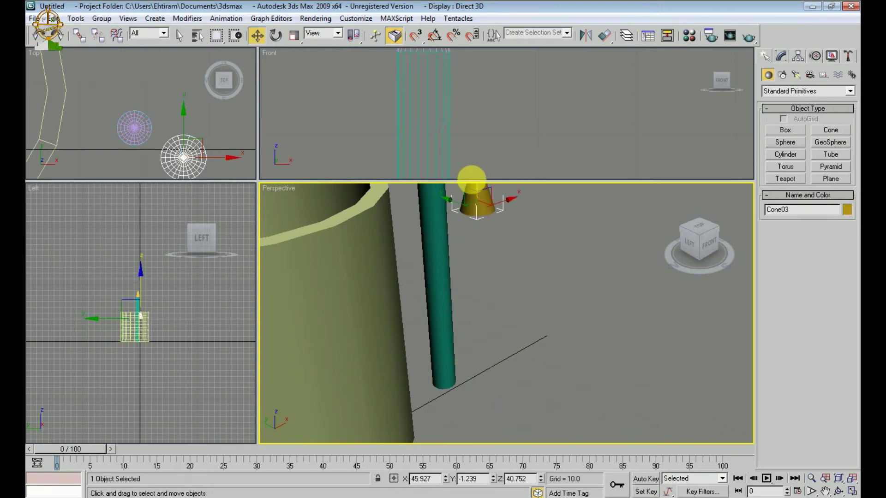
middle_click_drag(510, 281, 524, 342)
scroll(524, 343, "down", 5)
scroll(499, 319, "up", 2)
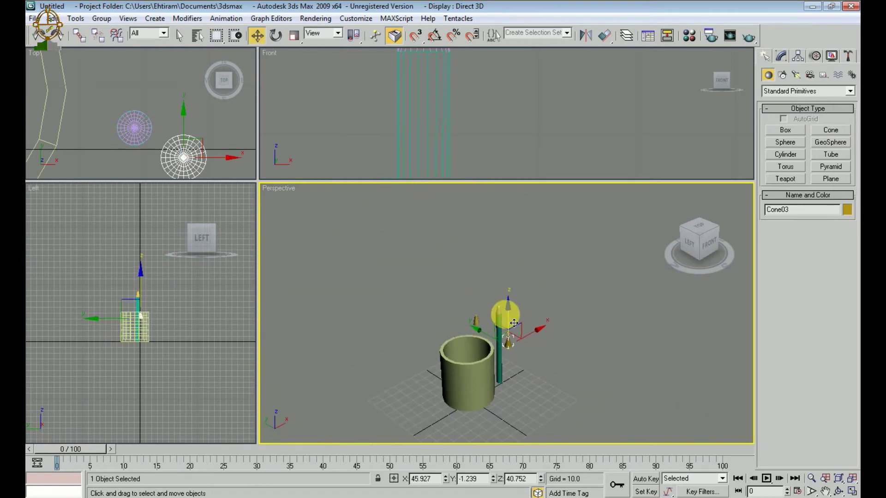
left_click_drag(510, 322, 511, 291)
scroll(517, 316, "up", 5)
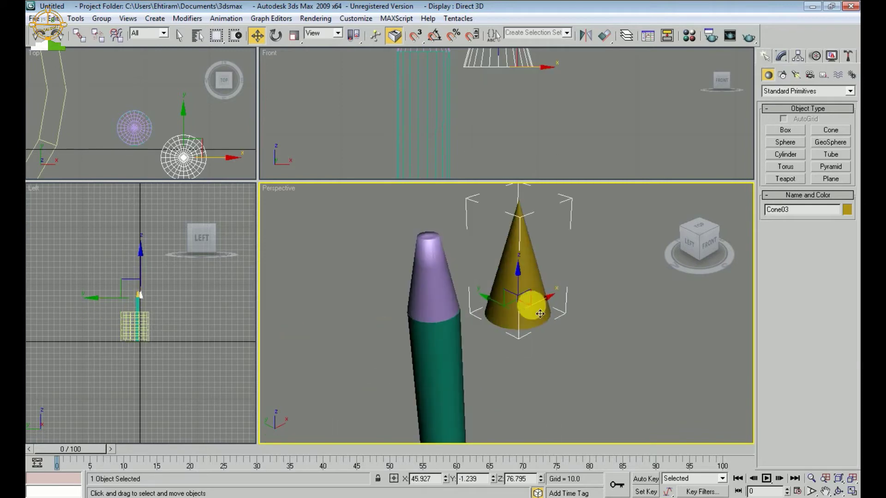
Step: Move the gold cone horizontally over the pencil's axis, at about X 38.31, Y 3.63
middle_click_drag(124, 292, 131, 315)
middle_click_drag(159, 166, 189, 144)
left_click_drag(168, 126, 169, 94)
left_click_drag(218, 138, 171, 141)
middle_click_drag(475, 239, 509, 250)
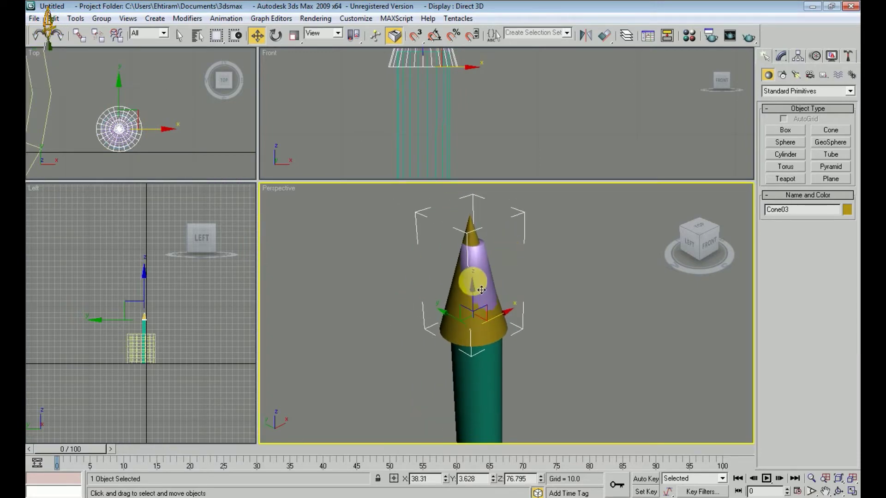
Step: Scale the gold cone uniformly down to about 69%
middle_click_drag(451, 120, 450, 176)
scroll(441, 116, "up", 3)
scroll(441, 115, "down", 2)
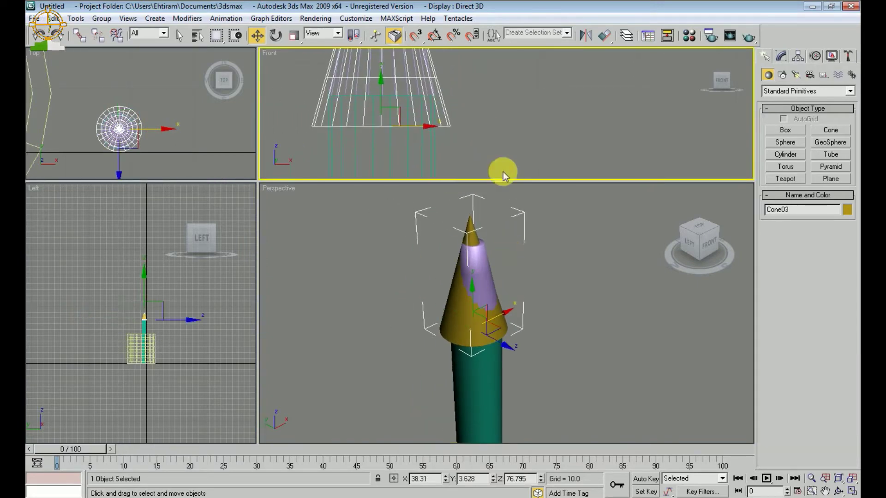
key("r")
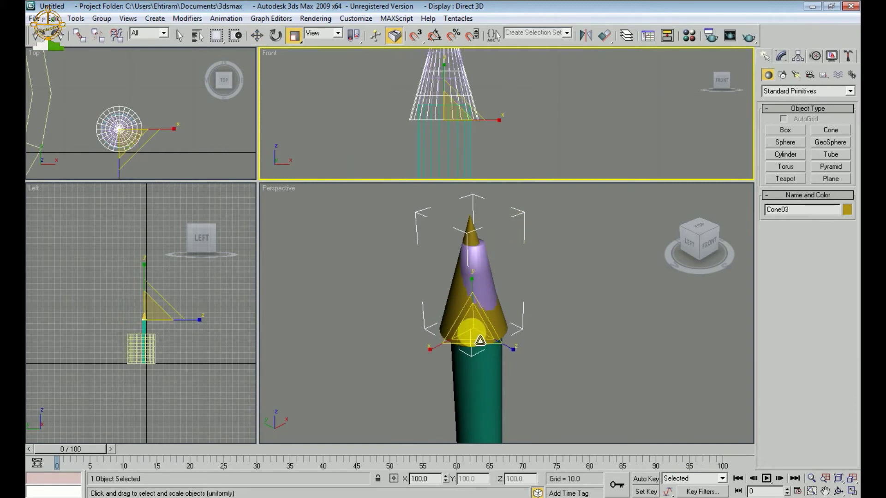
left_click_drag(479, 337, 482, 361)
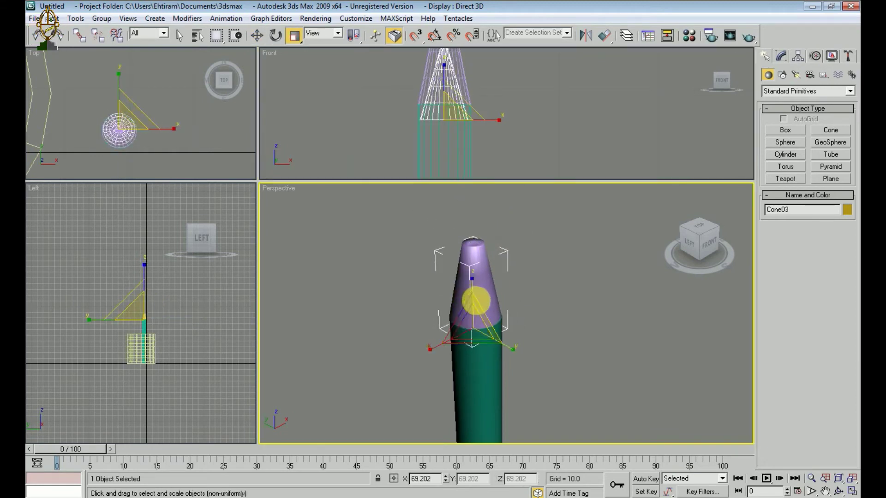
Step: Raise the gold cone to a height of about 81.0 so its point protrudes above the purple cone
key("w")
mouse_move(471, 279)
left_mouse_down()
mouse_move(470, 258)
mouse_move(481, 261)
left_mouse_up()
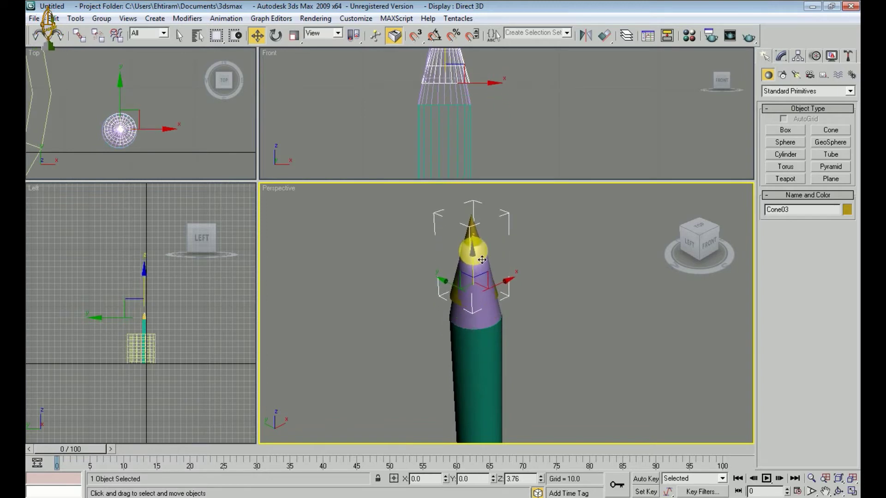
scroll(481, 260, "up", 5)
middle_click_drag(482, 257, 537, 339)
mouse_move(495, 298)
middle_mouse_down()
mouse_move(507, 312)
mouse_move(504, 304)
middle_mouse_up()
scroll(505, 308, "down", 3)
left_click_drag(505, 308, 517, 334)
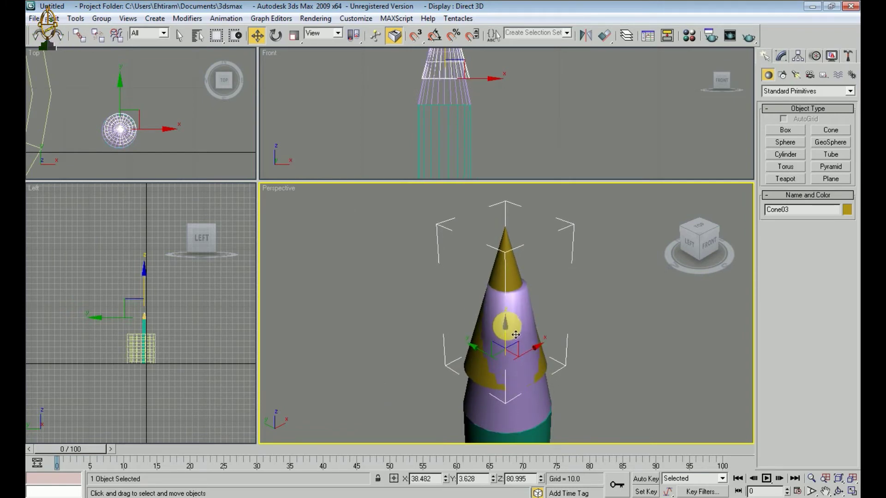
Step: Convert the gold cone to an Editable Poly and activate vertex editing
middle_click_drag(456, 83, 452, 126)
middle_click_drag(458, 93, 484, 108)
scroll(452, 89, "up", 2)
scroll(450, 97, "down", 1)
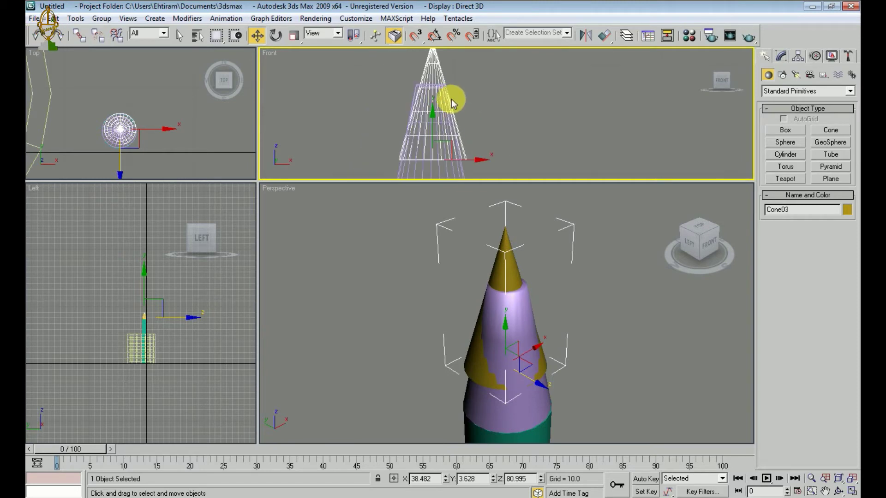
right_click(441, 70)
mouse_move(475, 212)
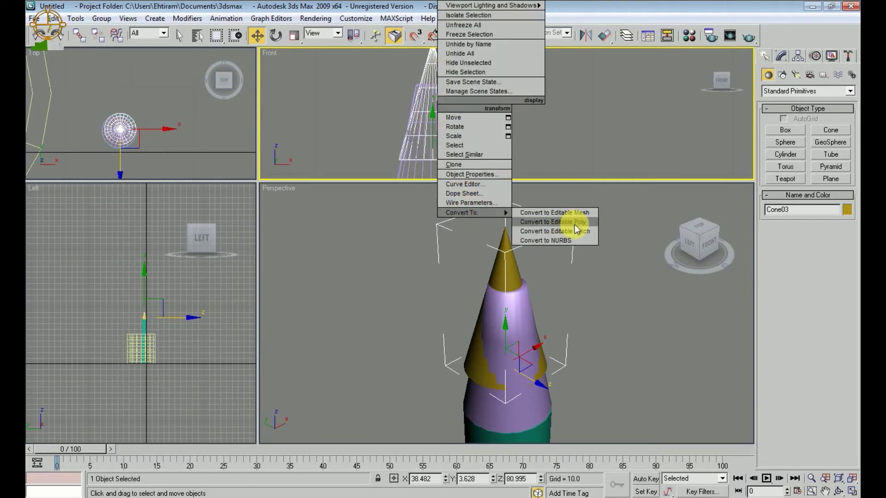
left_click(574, 224)
left_click(777, 221)
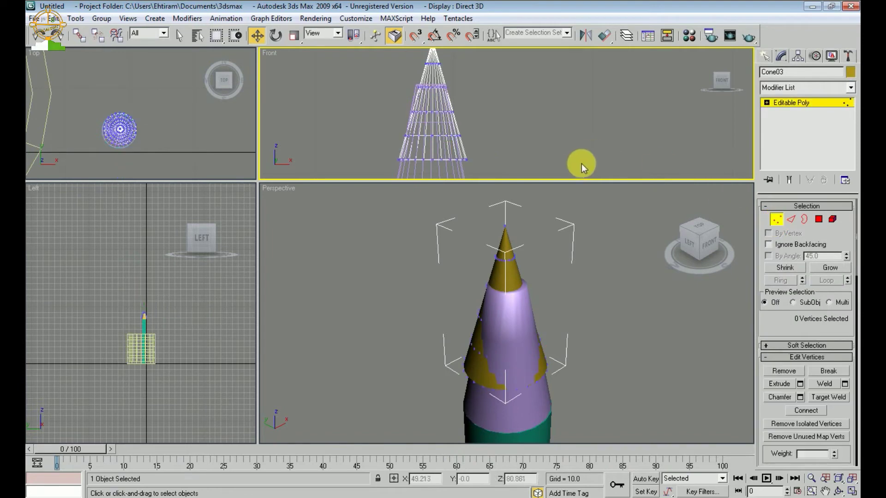
Step: Delete the gold cone's three lowest vertex rings, keeping only the tip above the purple cone, and leave vertex editing
middle_click_drag(581, 164, 569, 116)
left_click_drag(380, 131, 380, 132)
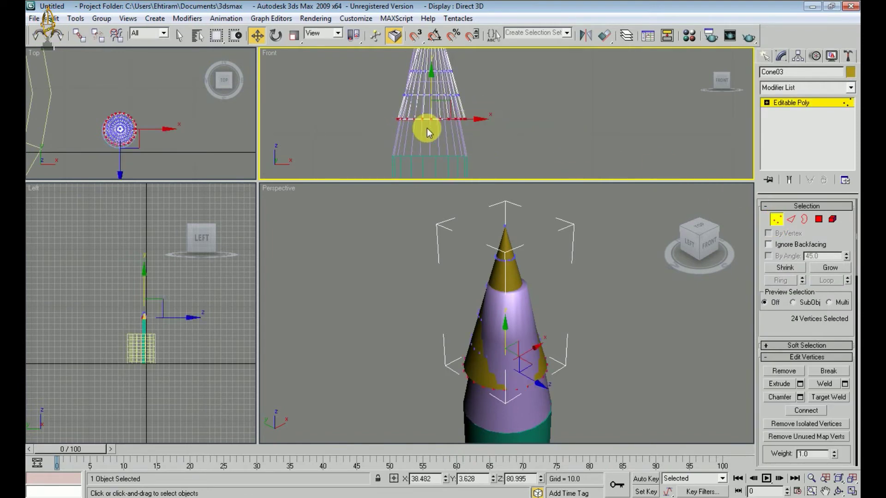
key("Delete")
middle_click_drag(430, 114, 429, 155)
left_click_drag(461, 132, 378, 127)
key("Delete")
key("Delete")
middle_click_drag(402, 123, 411, 156)
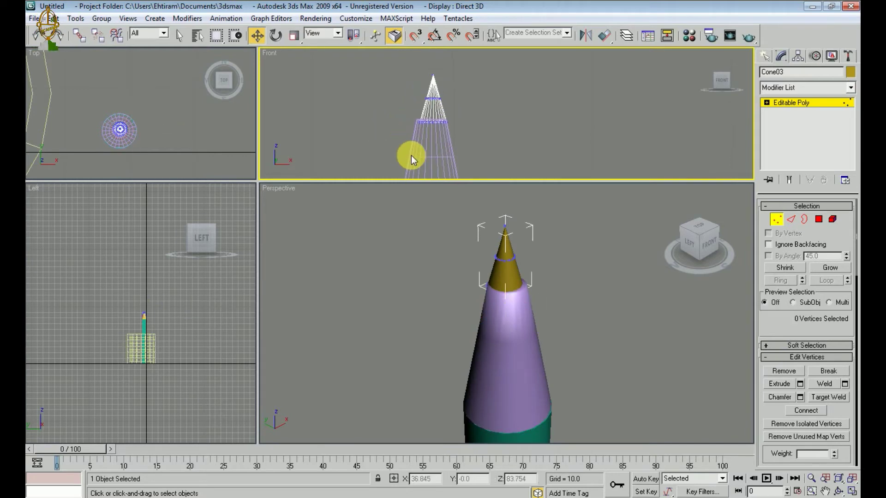
left_click(776, 221)
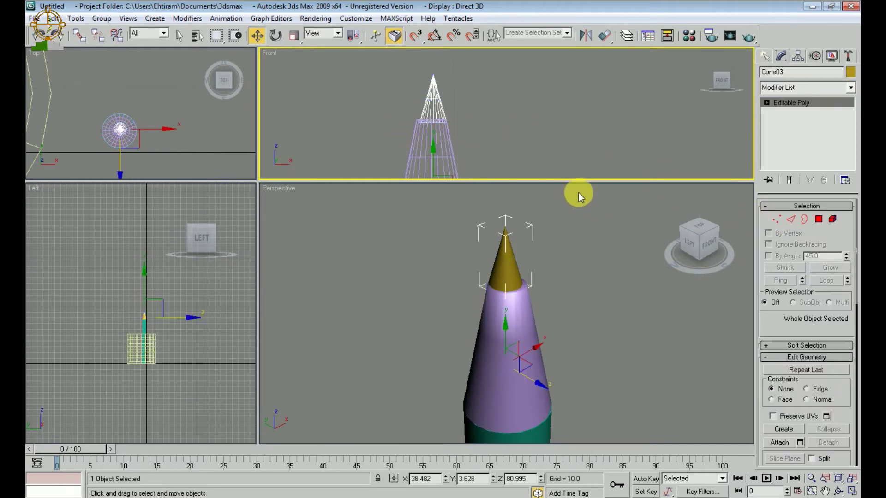
Step: Centre the gold tip on the purple cone's axis, at about X 38.36, Y 3.38
left_click(433, 88)
left_click(432, 98)
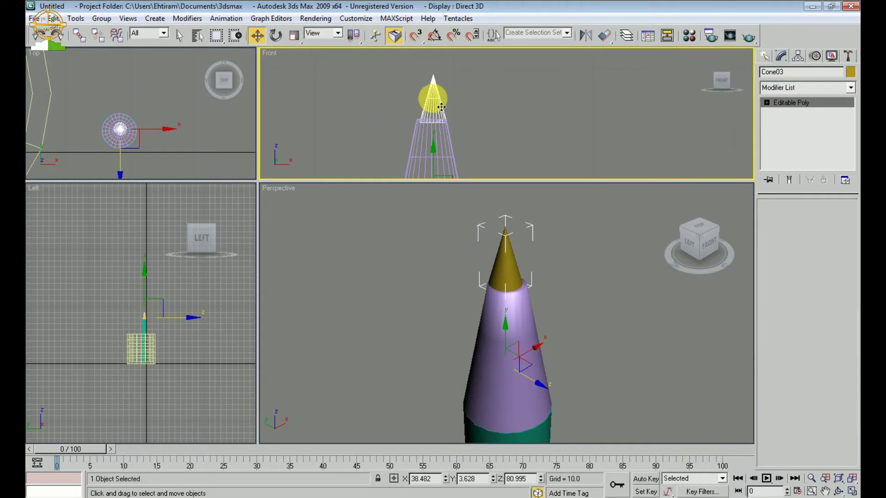
middle_click_drag(453, 157, 457, 99)
left_click_drag(466, 136, 465, 136)
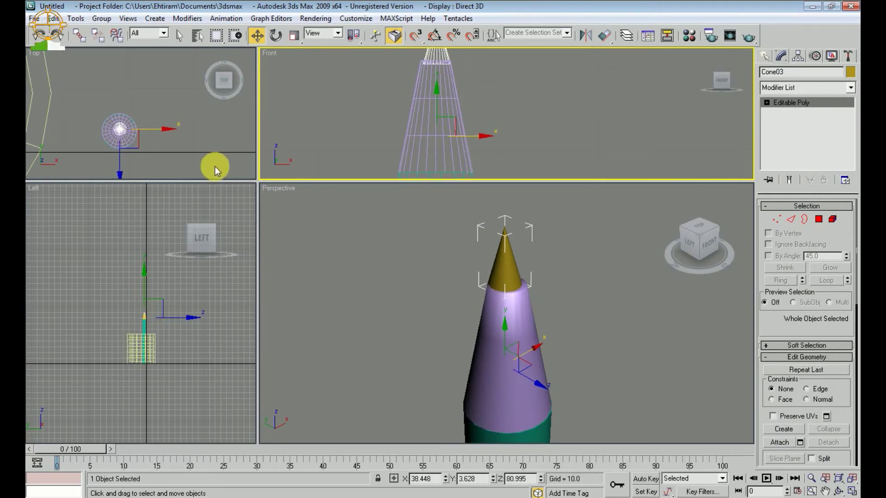
scroll(182, 124, "up", 5)
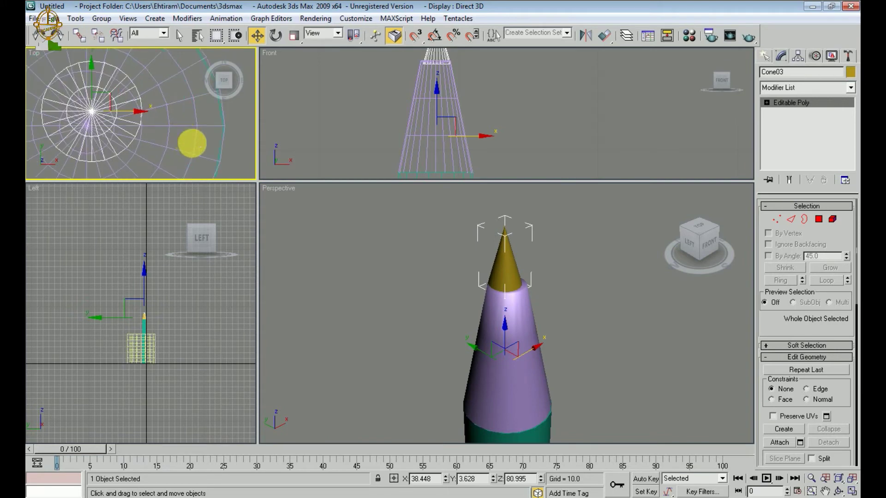
middle_click_drag(192, 143, 207, 136)
left_click_drag(106, 71, 106, 85)
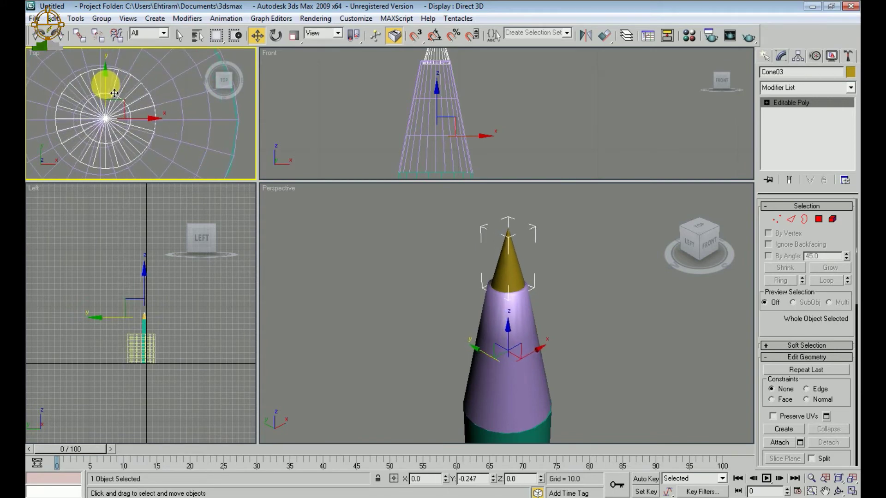
left_click_drag(139, 120, 134, 121)
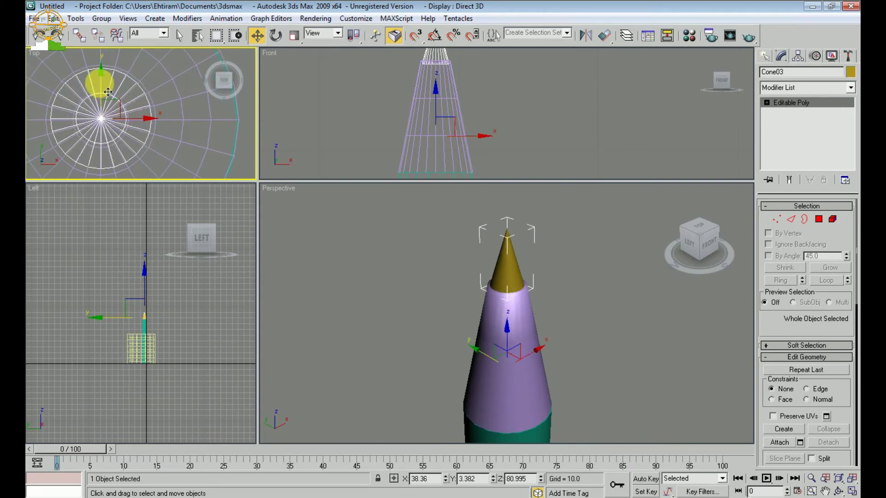
left_click_drag(108, 92, 108, 93)
Step: Select the purple cone's top vertices and scale them uniformly to 95%
left_click(505, 296)
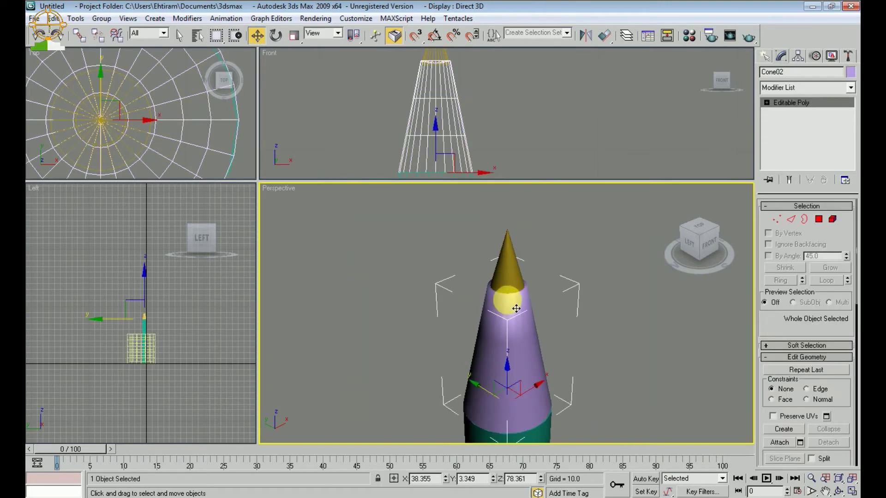
left_click(779, 220)
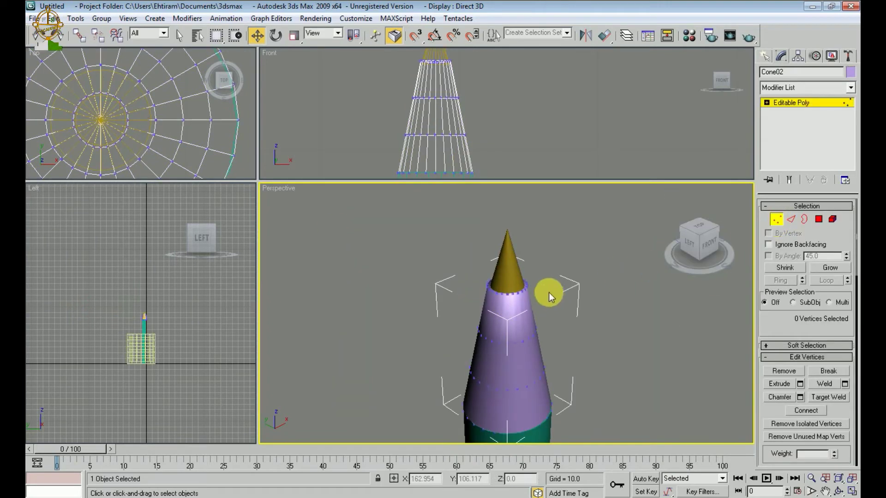
middle_click_drag(452, 71, 450, 121)
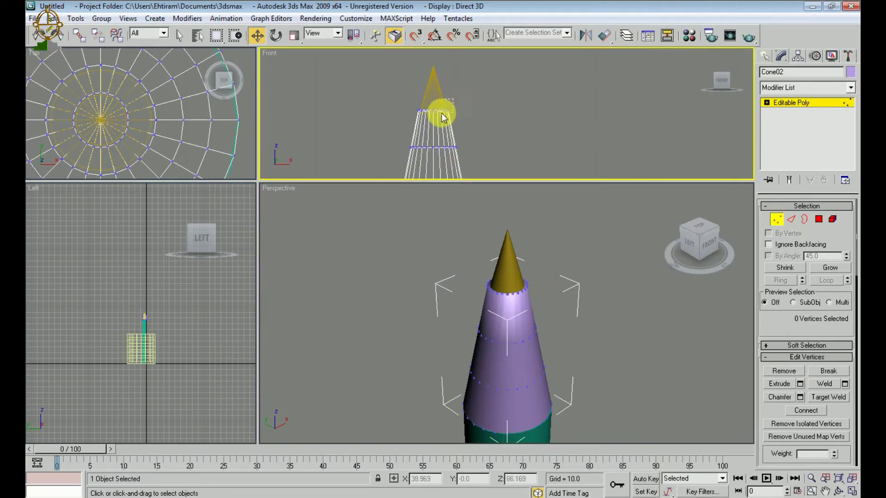
left_click_drag(442, 117, 384, 122)
key("r")
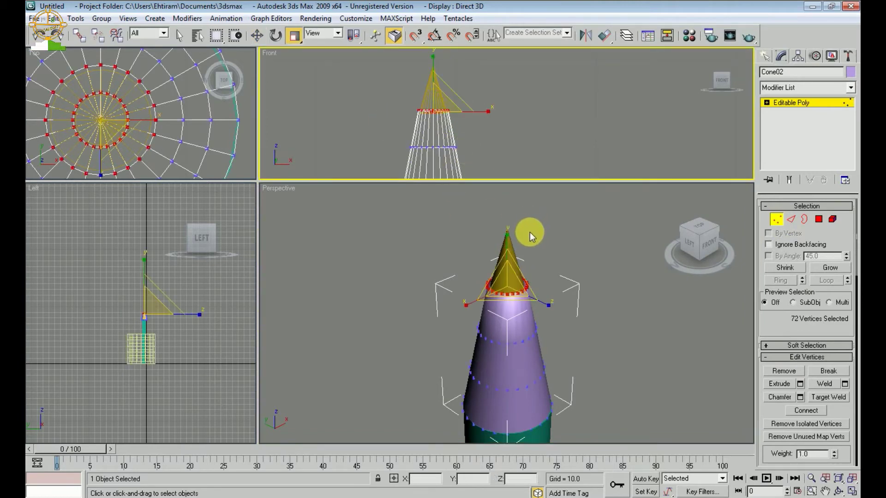
left_click(515, 288)
left_click_drag(516, 288, 516, 290)
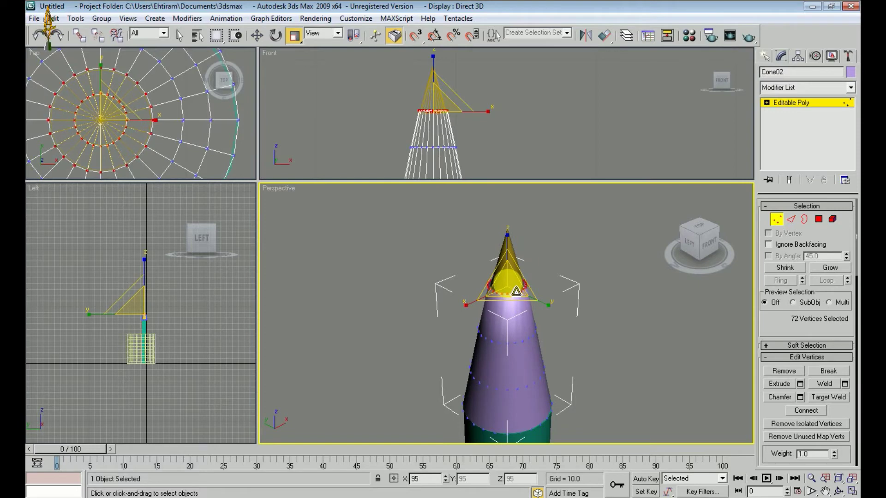
Step: Leave vertex editing on the purple cone and clear the object selection
left_click(573, 277)
scroll(504, 286, "up", 5)
scroll(531, 283, "down", 5)
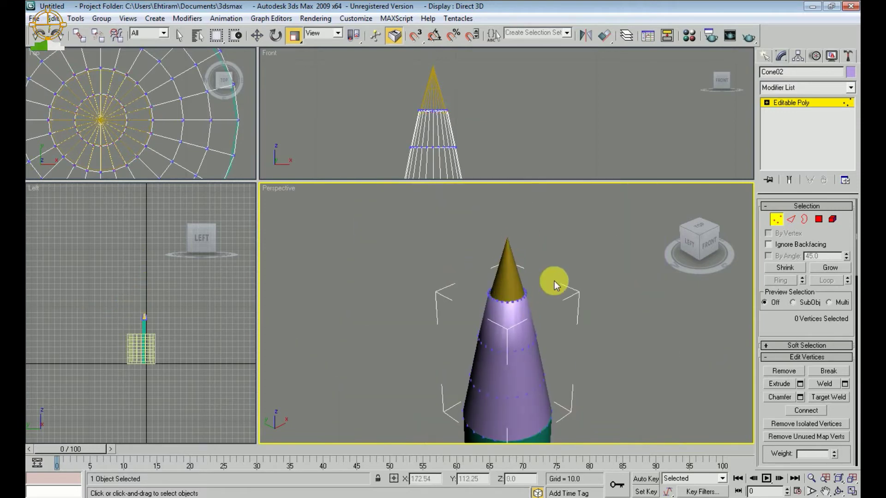
left_click(777, 219)
scroll(586, 300, "down", 3)
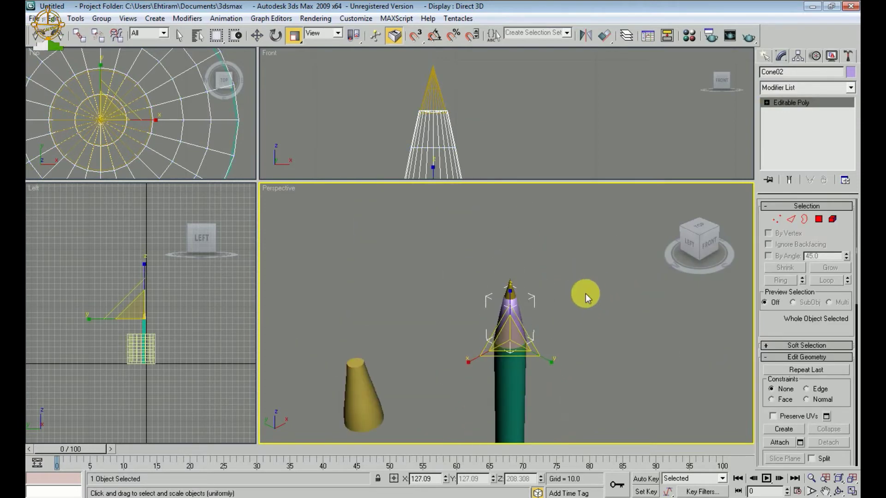
middle_click_drag(531, 309, 542, 286)
left_click(577, 273)
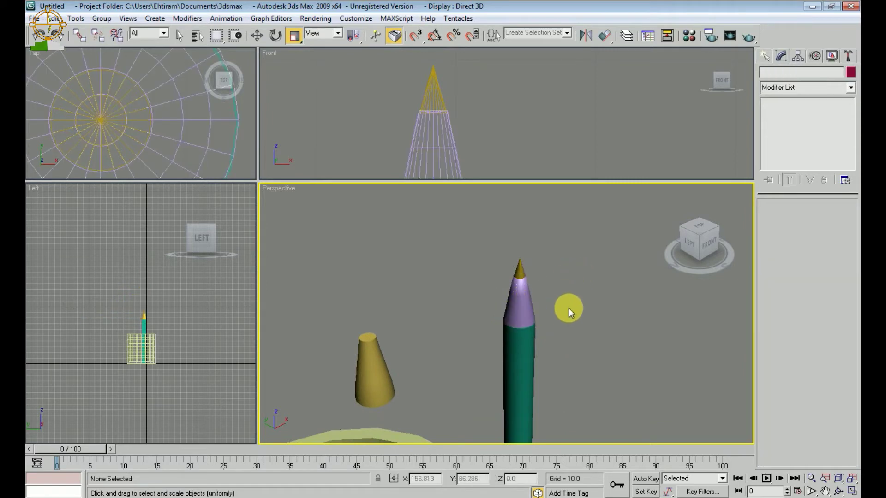
Step: Change the object color of the pencil's purple sharpened cone to light peach from the basic palette
left_click(518, 300)
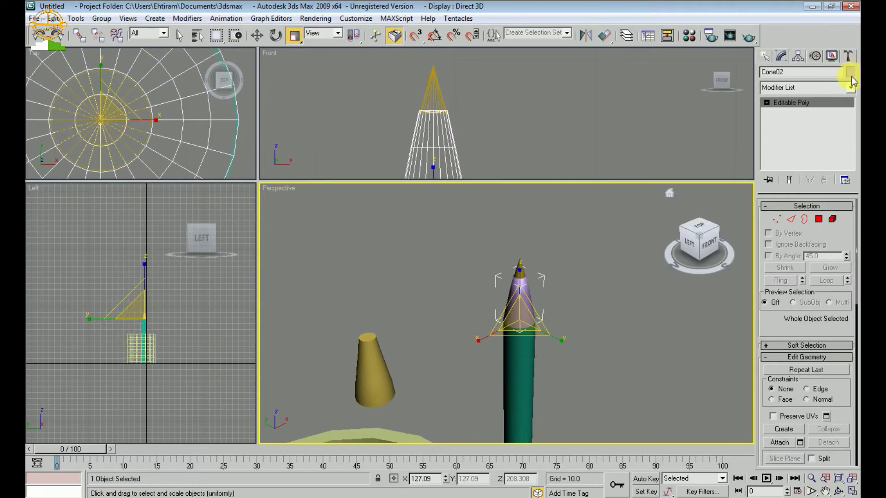
left_click(850, 74)
left_click(538, 283)
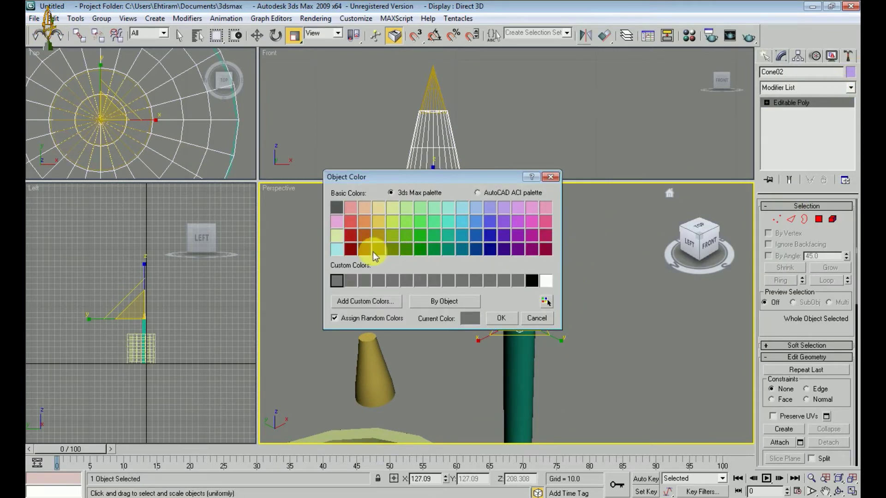
left_click(365, 209)
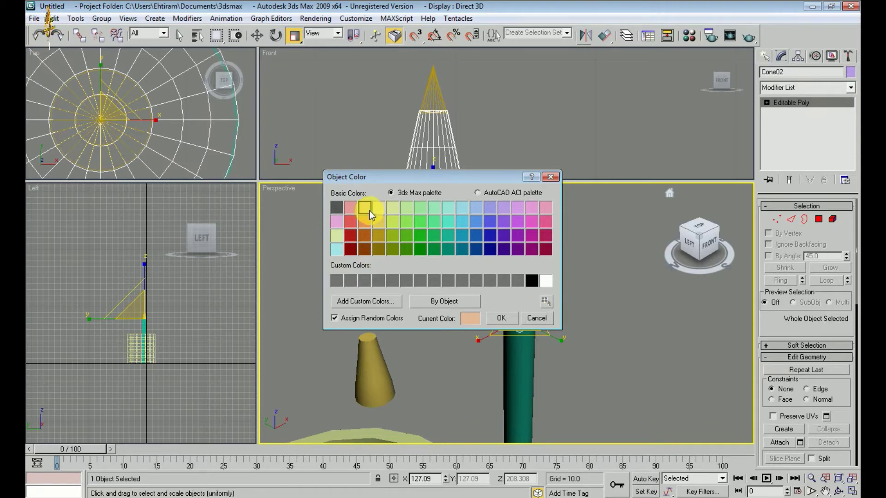
left_click(503, 318)
left_click(540, 311)
Step: Change the object color of the pencil's gold lead tip to dark green
left_click(506, 303)
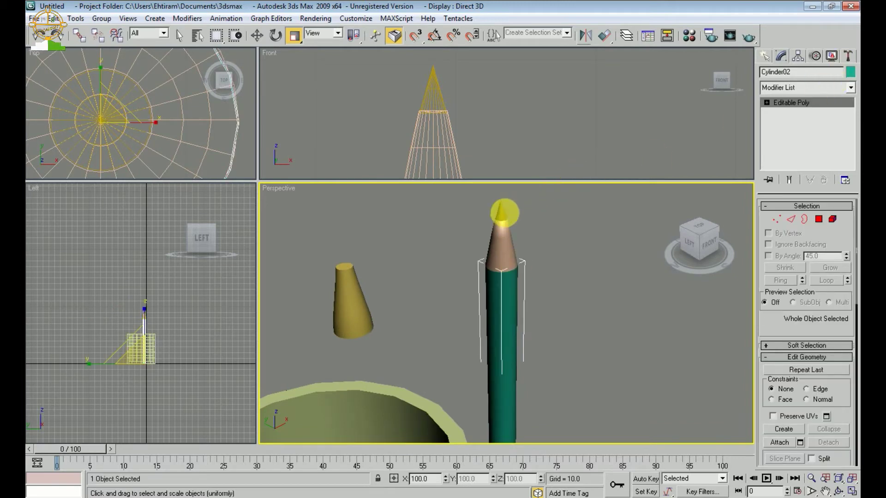
left_click(502, 213)
left_click(849, 73)
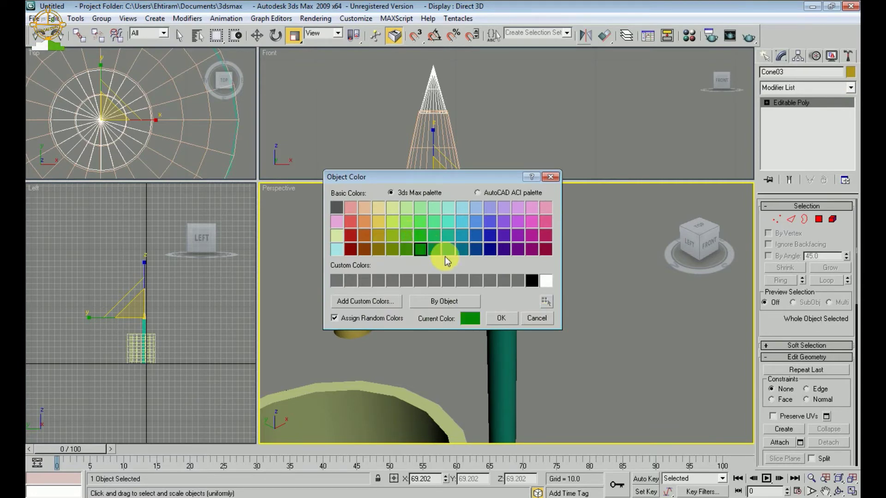
left_click(493, 318)
left_click(531, 290)
Step: Delete the leftover gold truncated cone floating above the cup
scroll(512, 286, "down", 5)
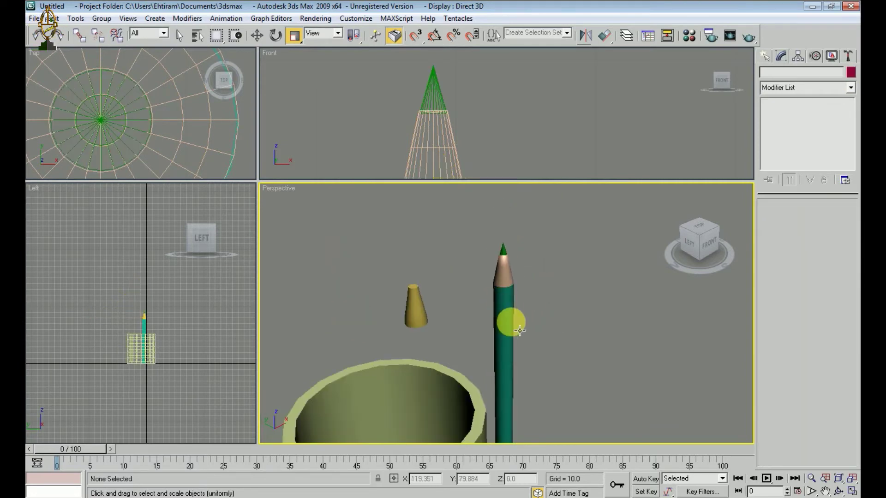
left_click(442, 291)
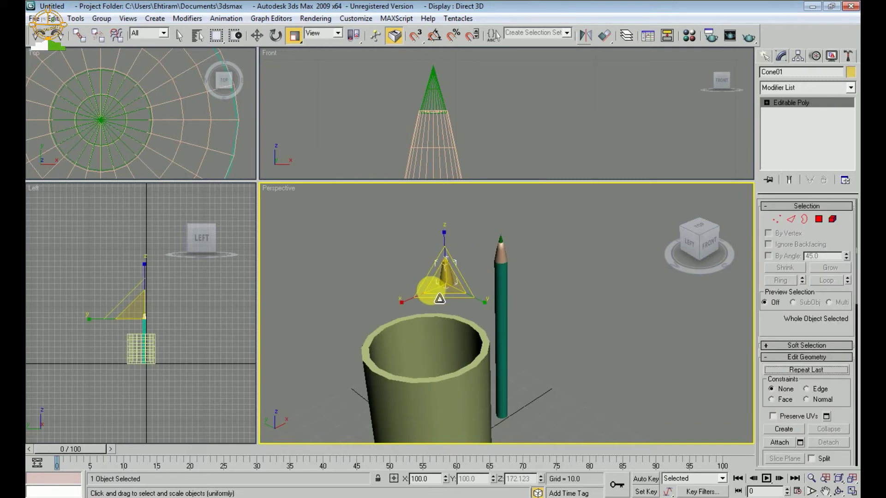
key("Delete")
scroll(507, 291, "down", 3)
scroll(507, 288, "up", 5)
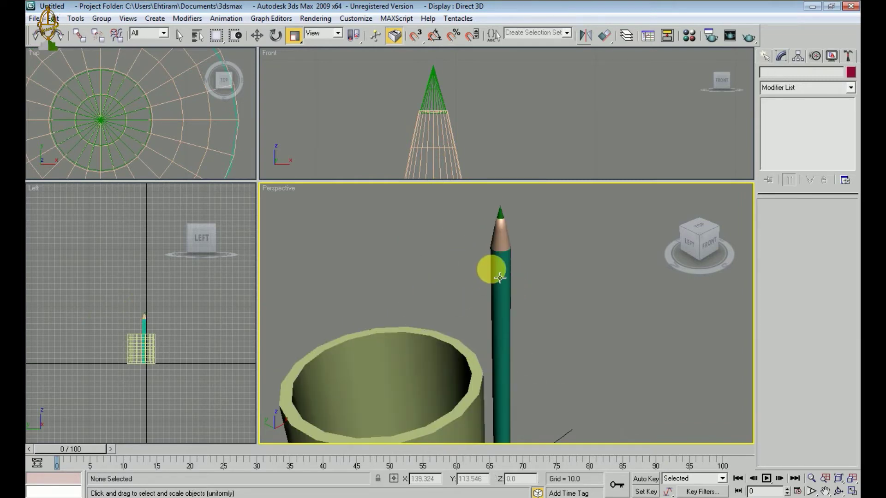
Step: Select the pencil's body, sharpened cone and tip together and make 12 copies in a row along X, about 10.2 units apart
scroll(508, 291, "down", 4)
left_click_drag(497, 348, 497, 348)
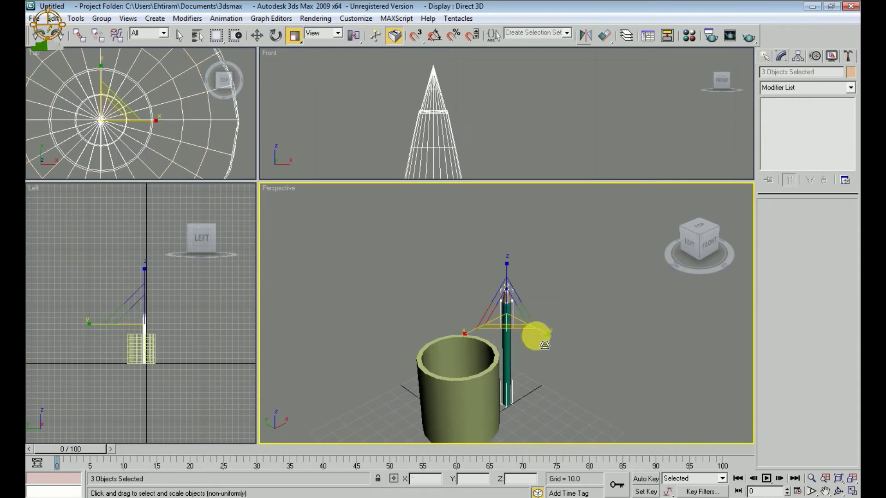
middle_click_drag(553, 362, 526, 336)
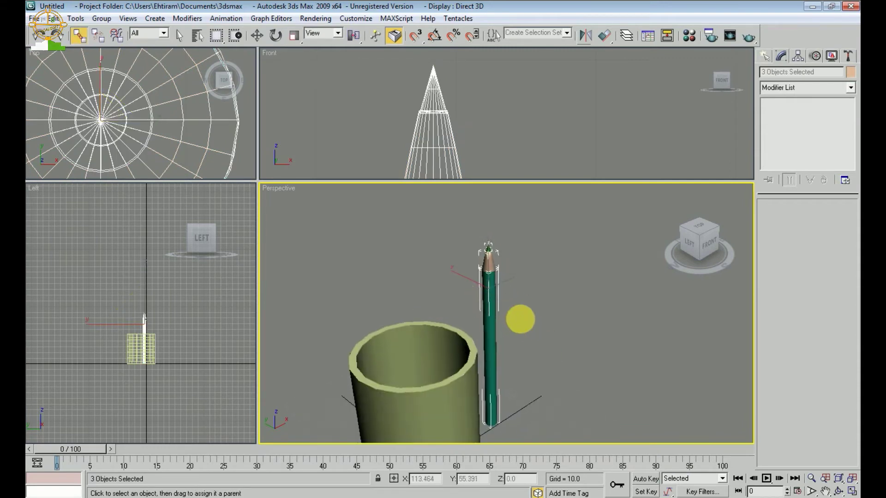
middle_click_drag(520, 319, 497, 277)
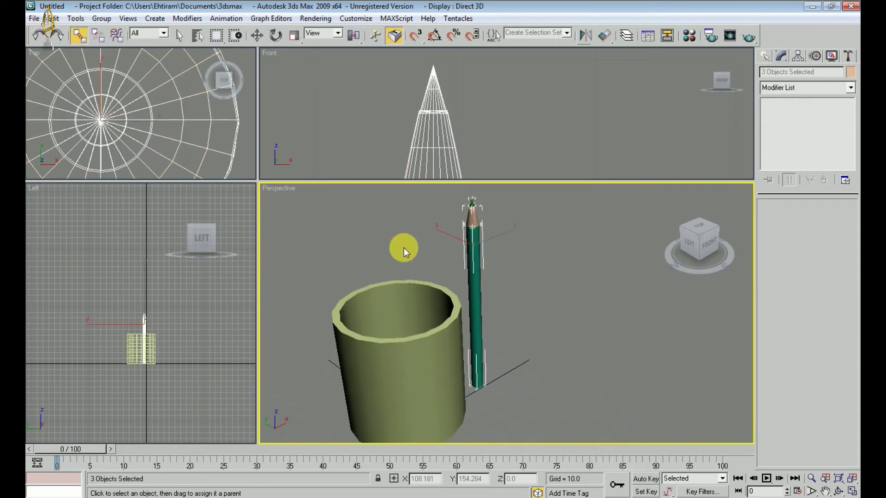
key("w")
scroll(187, 131, "down", 2)
scroll(187, 131, "down", 3)
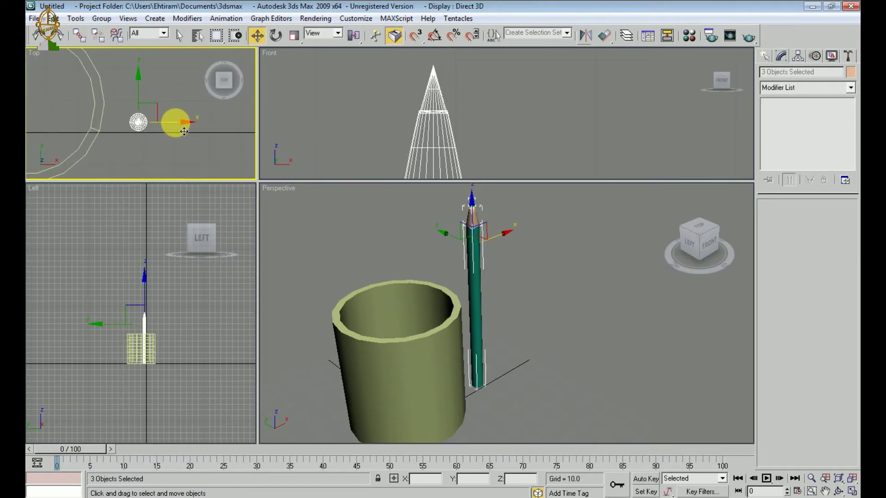
left_click_drag(184, 132, 217, 138, "shift")
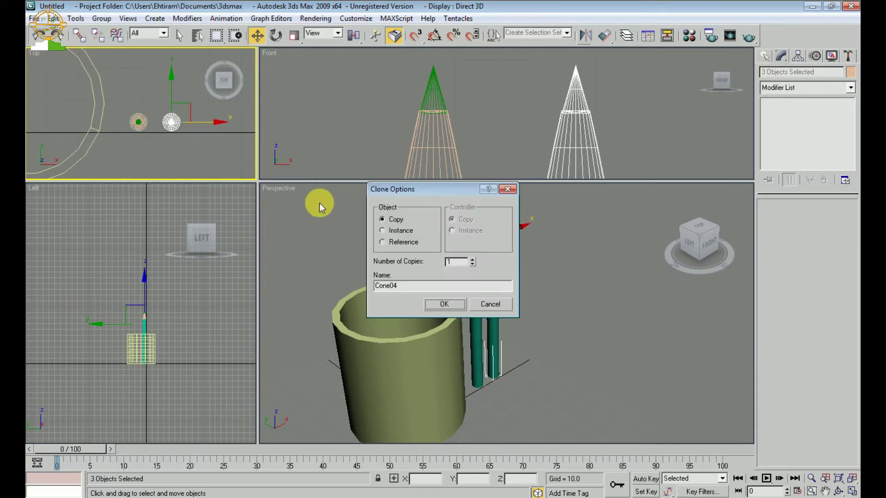
left_click(452, 308)
middle_click_drag(608, 293, 524, 296, "alt")
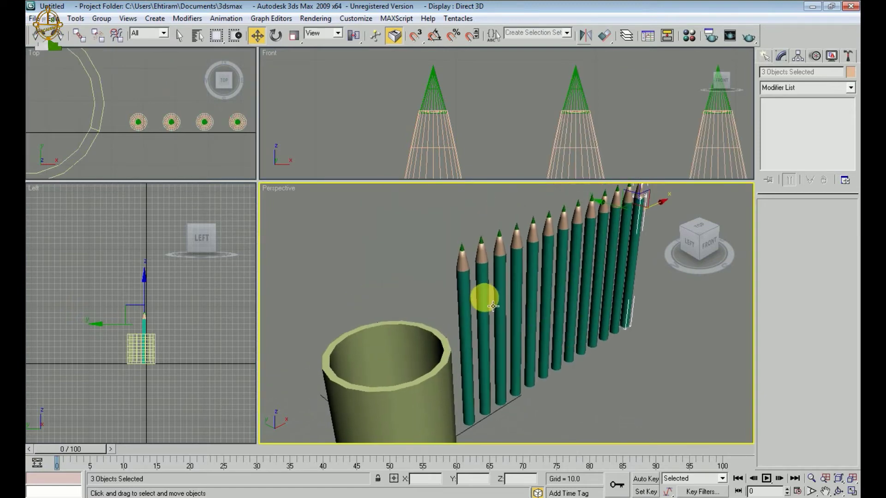
Step: Set the object color of the second pencil's body and lead tip to the same violet
left_click(493, 306)
left_click(851, 72)
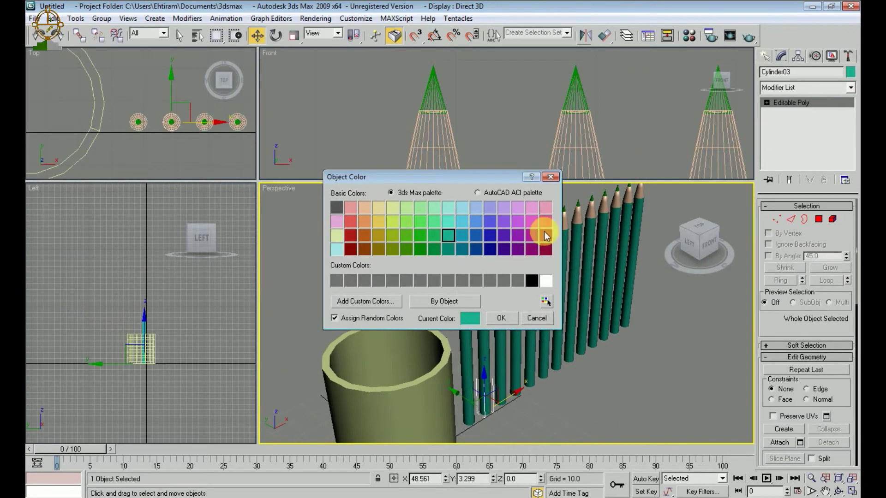
left_click(503, 235)
left_click(501, 318)
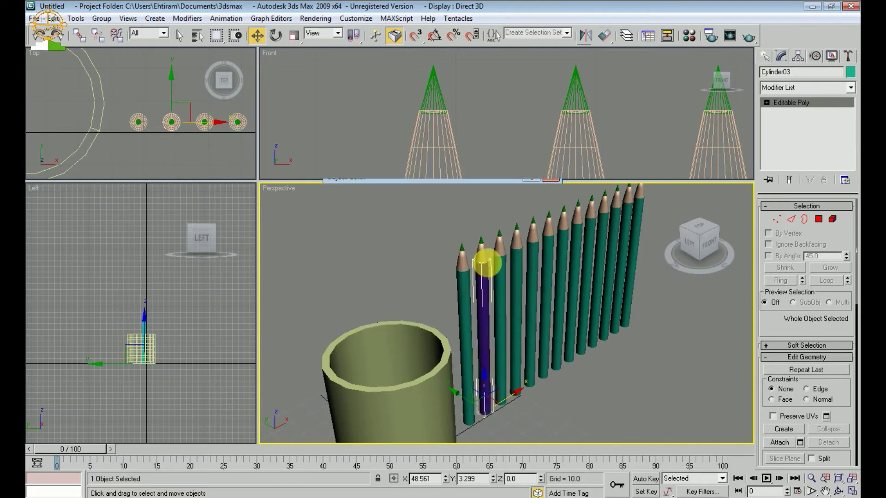
left_click(483, 237)
left_click(481, 240)
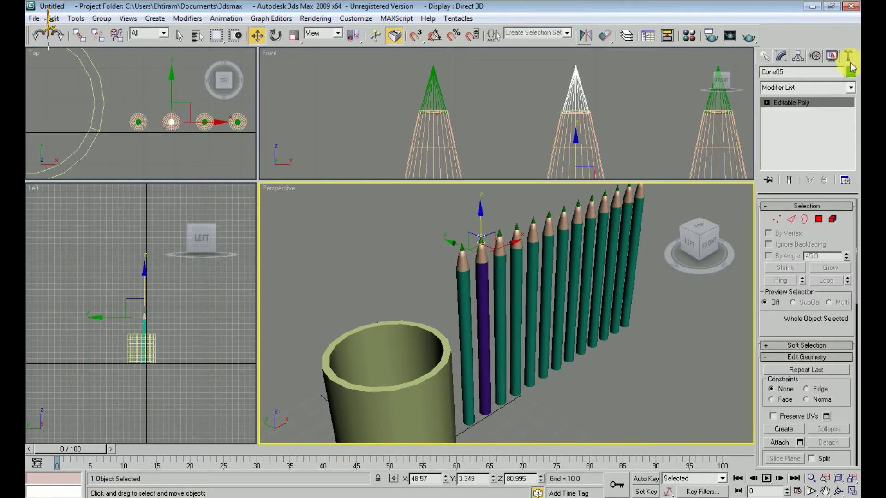
left_click(848, 72)
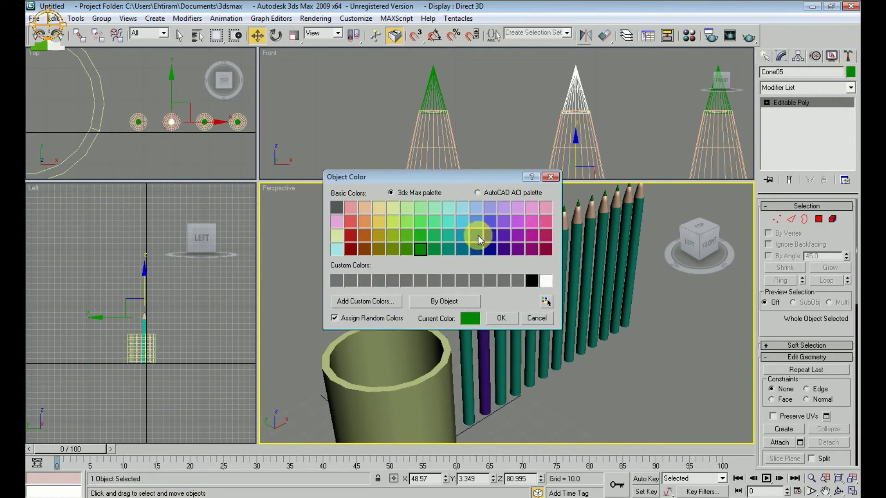
left_click(502, 239)
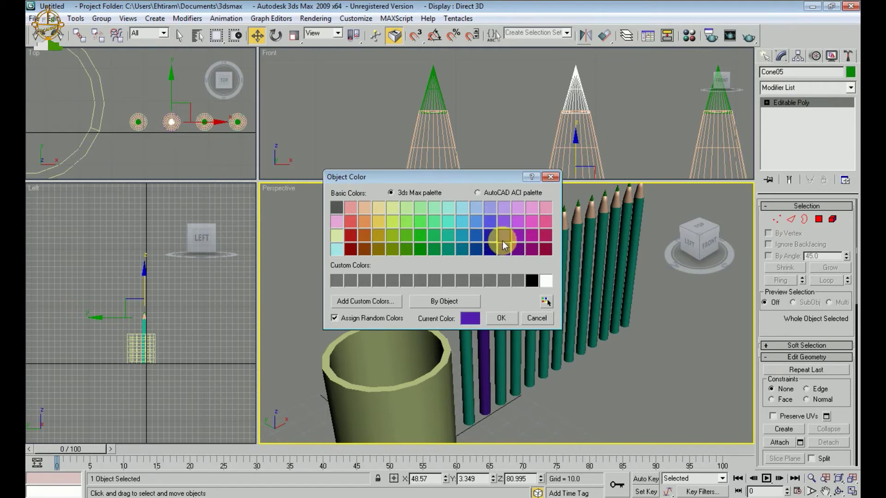
left_click(492, 321)
left_click(625, 407)
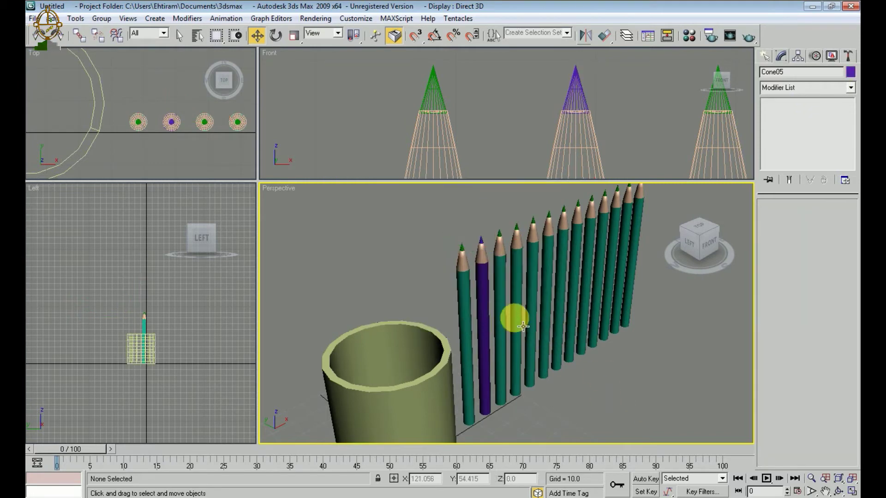
Step: Set the object color of the third pencil's body and lead tip to pale yellow-green
left_click(501, 310)
left_click(850, 71)
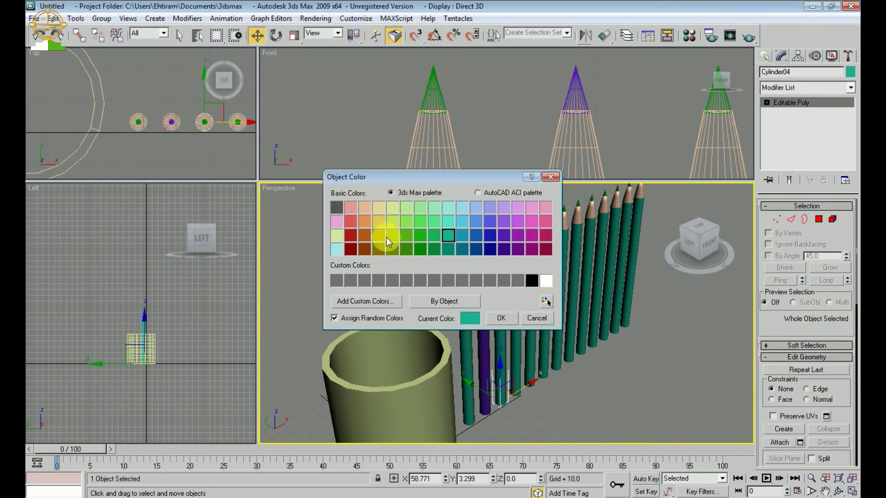
left_click(342, 237)
left_click(501, 318)
left_click(509, 241)
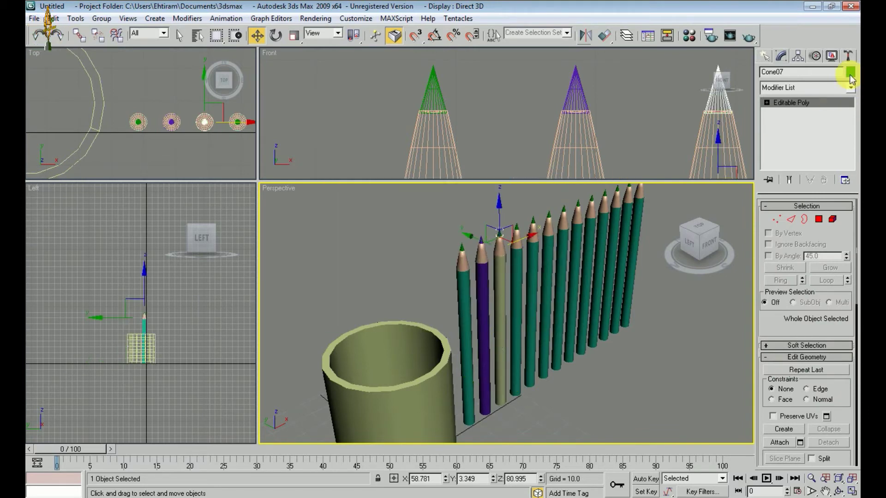
left_click(850, 72)
left_click(501, 318)
left_click(628, 393)
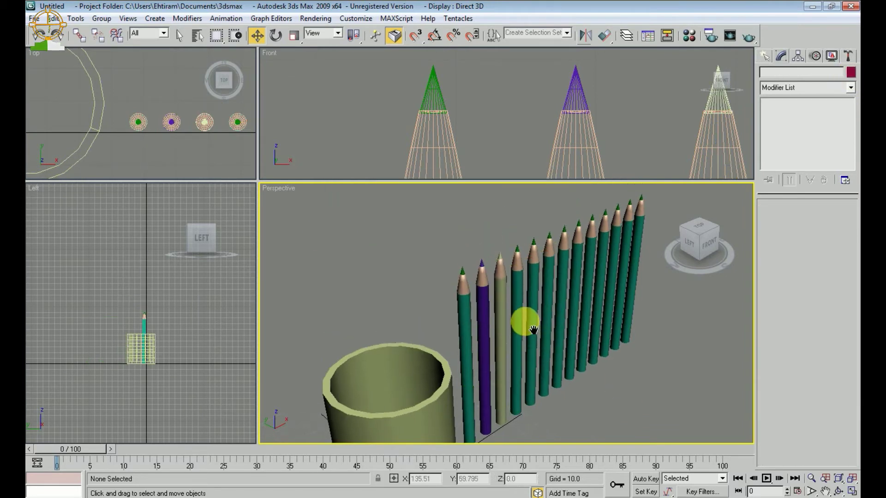
Step: Select the fourth pencil's body and lead tip together and set their object color to light green
left_click(521, 318)
left_click(517, 252, "ctrl")
left_click(849, 73)
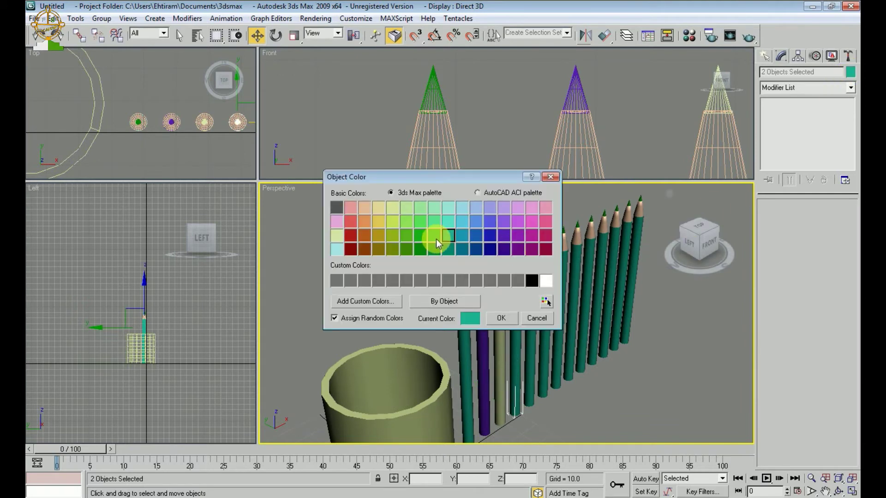
left_click(422, 221)
left_click(501, 319)
Step: Select the fifth pencil's body and lead tip together and set their object color to light periwinkle blue
left_click(533, 241)
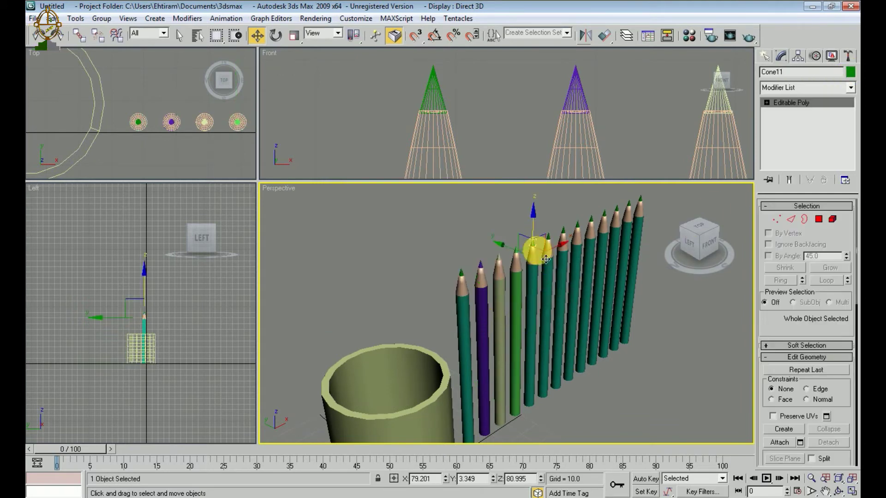
left_click(537, 261, "ctrl")
left_click(850, 72)
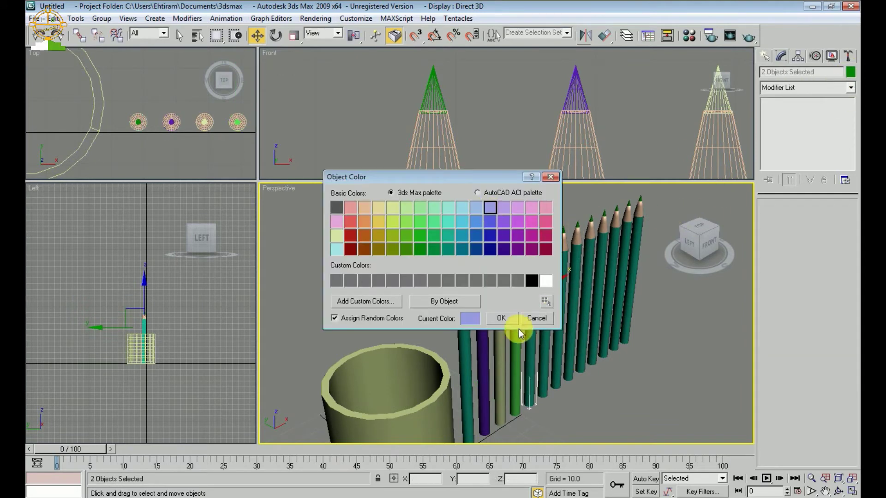
left_click(507, 320)
left_click(545, 371)
Step: Select the sixth pencil's body and lead tip together and set their object color to red
left_click(549, 235)
left_click(550, 251, "ctrl")
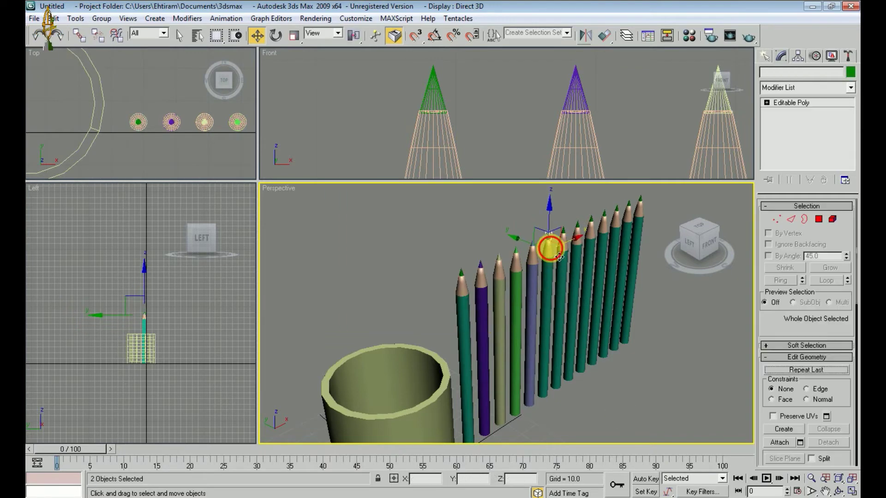
left_click(850, 72)
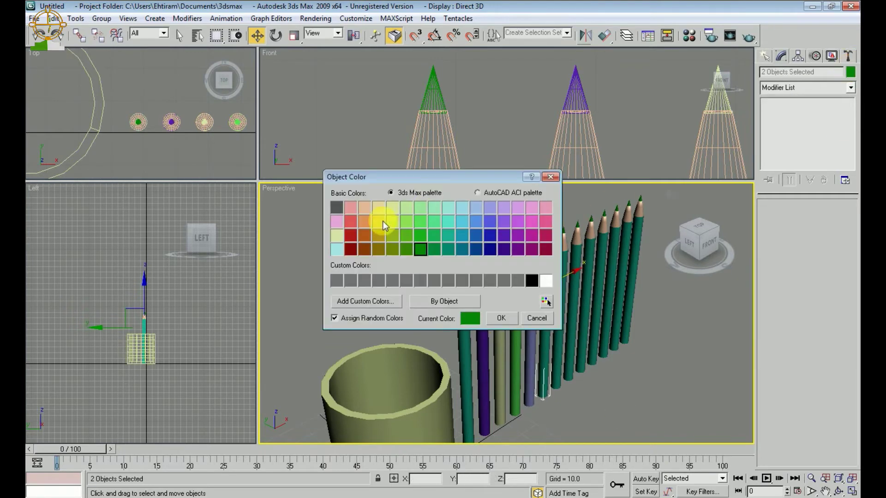
left_click(501, 319)
left_click(521, 343)
Step: Select the seventh pencil's body and lead tip together and set their object color to orange
left_click(563, 231)
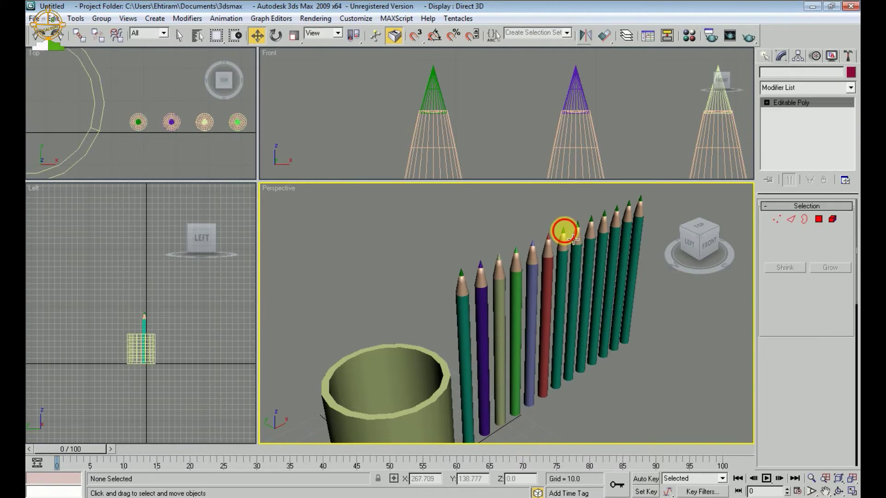
left_click(564, 264, "ctrl")
left_click(851, 72)
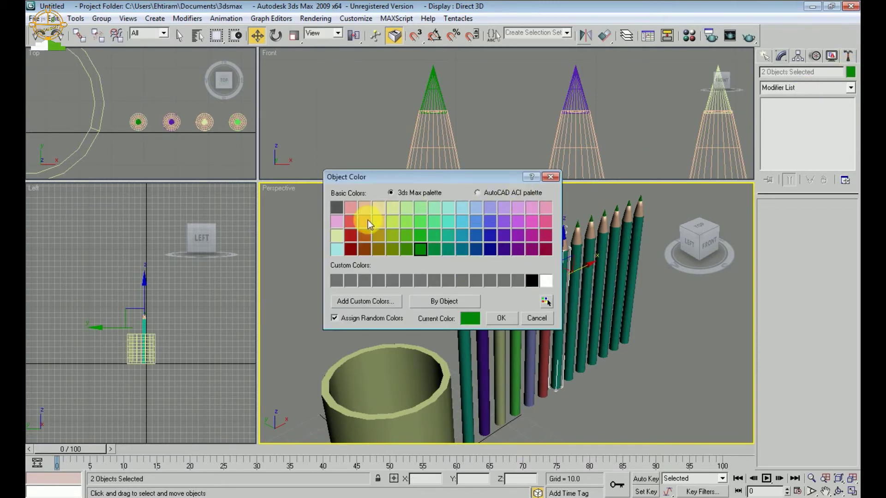
left_click(499, 318)
Step: Select the eighth pencil's body and lead tip together and set their object color to pale cyan
left_click(583, 244)
left_click(577, 263, "ctrl")
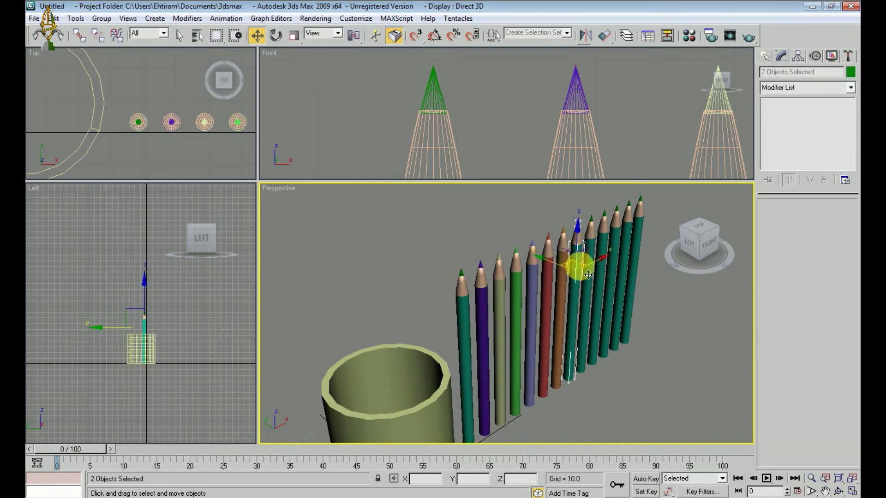
left_click(850, 72)
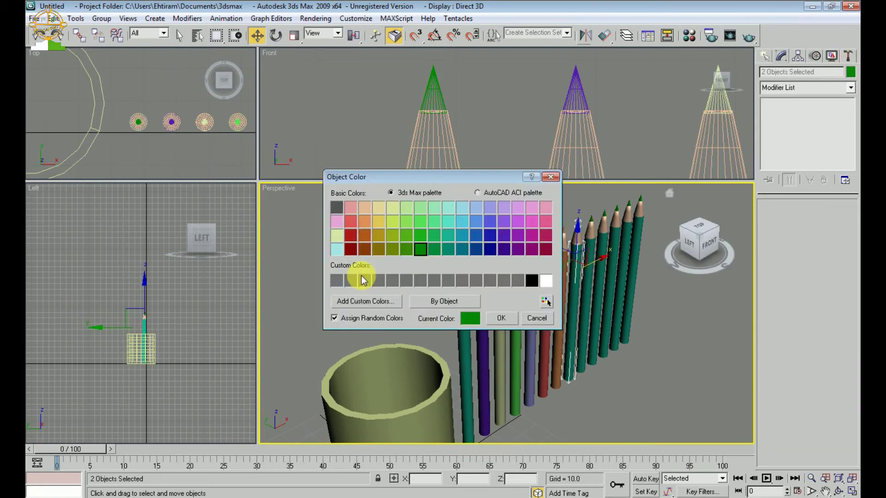
left_click(336, 249)
left_click(501, 319)
left_click(631, 347)
Step: Select the ninth pencil's body and lead tip together and set their object color to pink
scroll(599, 300, "up", 3)
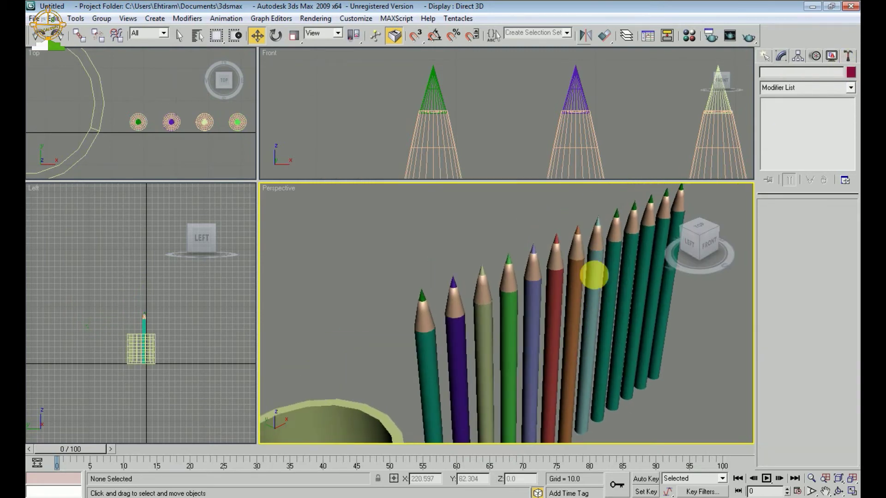
left_click(617, 212)
left_click(619, 253, "ctrl")
left_click(849, 87)
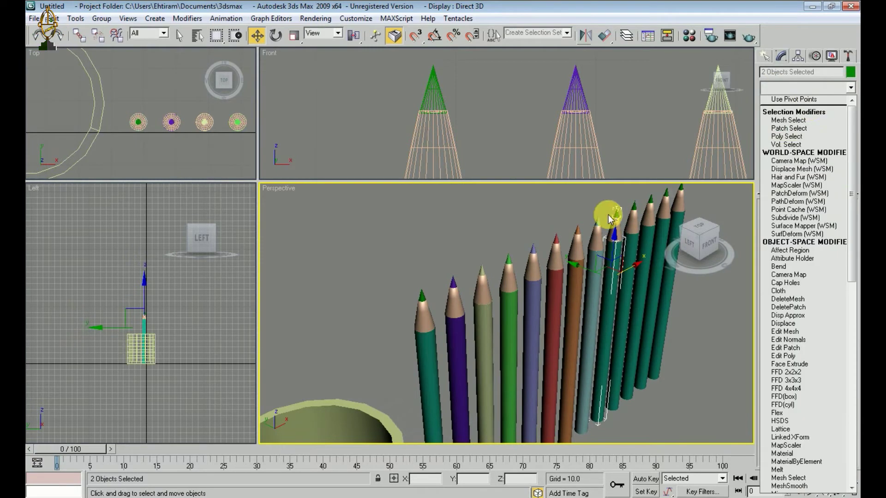
left_click(736, 203)
left_click(851, 72)
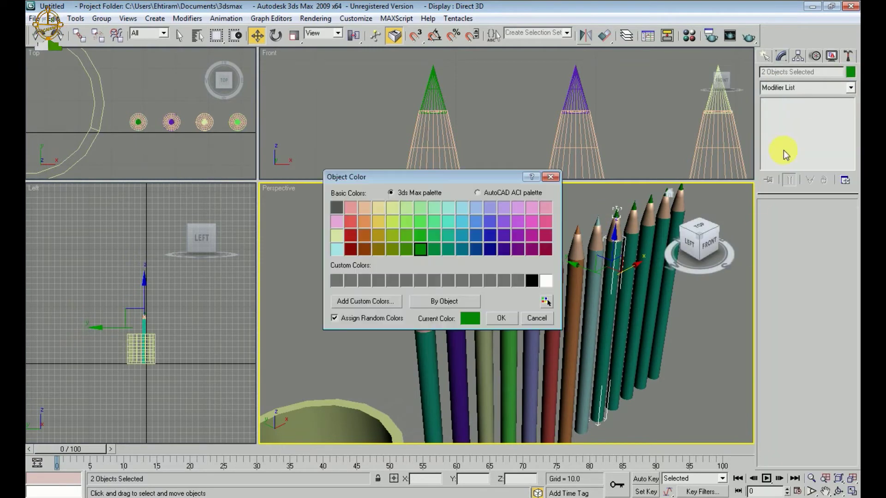
left_click(543, 225)
left_click(501, 318)
Step: Select the tenth pencil's body and lead tip together and assign a custom yellow, red 245, green 237, blue 7
left_click(576, 217)
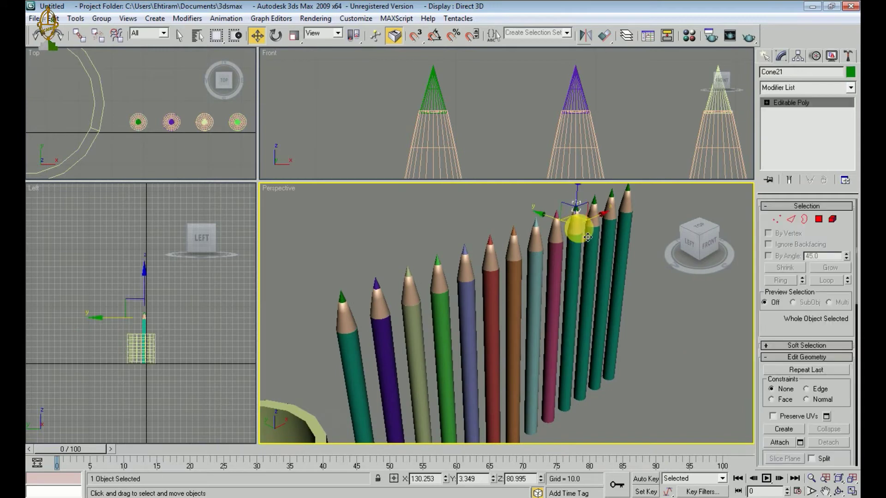
left_click(579, 251, "ctrl")
left_click(850, 72)
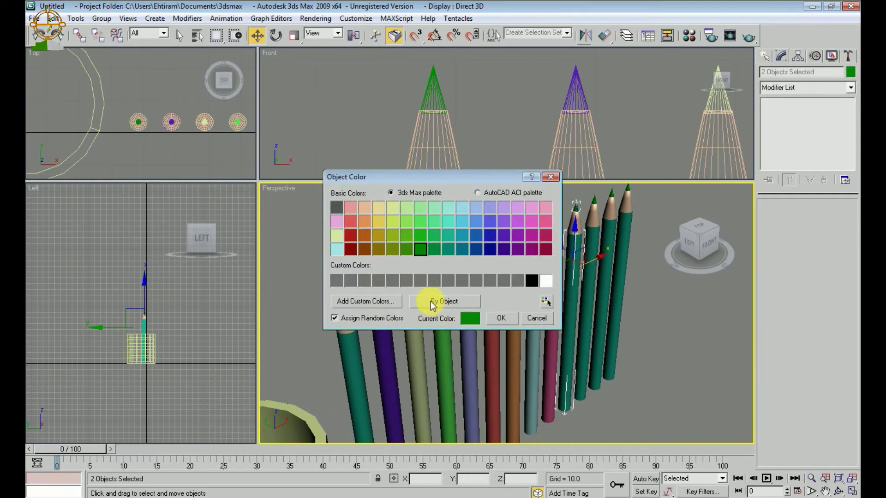
left_click(385, 303)
left_click_drag(416, 100, 355, 65)
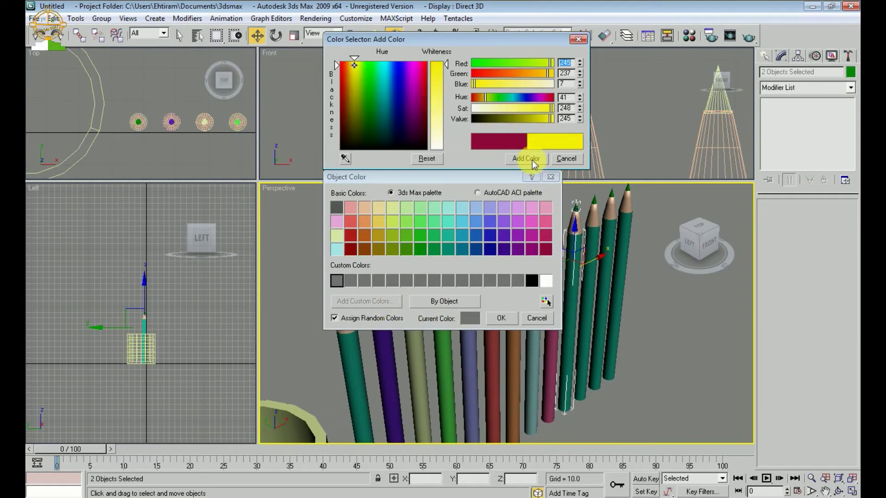
left_click(526, 159)
left_click(501, 318)
left_click(598, 296)
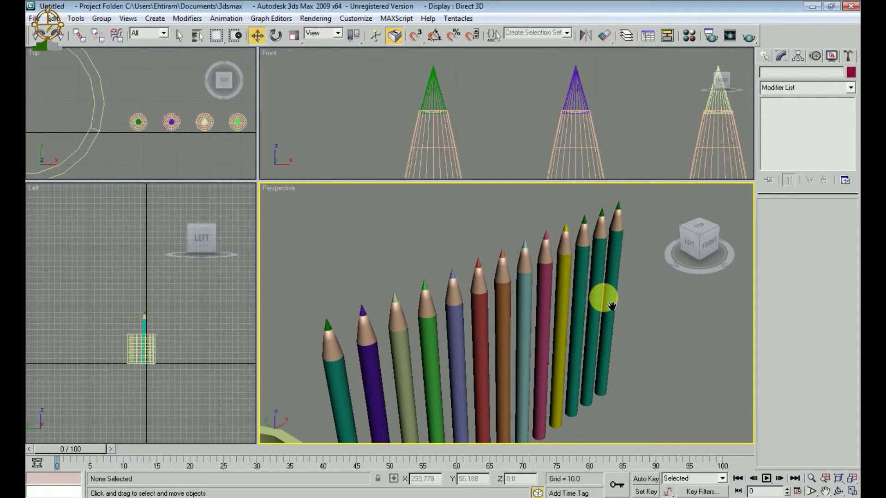
Step: Select the eleventh pencil's body and lead tip together and assign a custom bright red, red 240, green 7, blue 45
left_click(586, 227)
left_click(588, 253, "ctrl")
left_click(851, 72)
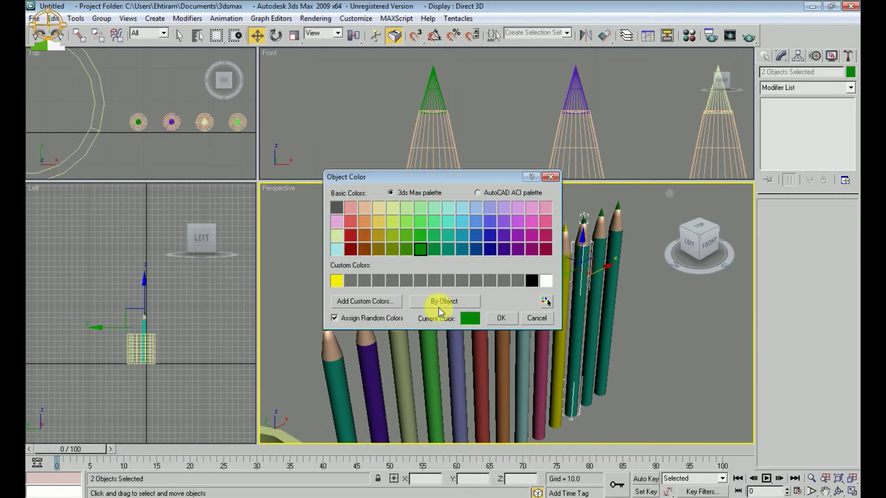
left_click(387, 303)
left_click_drag(422, 102, 424, 63)
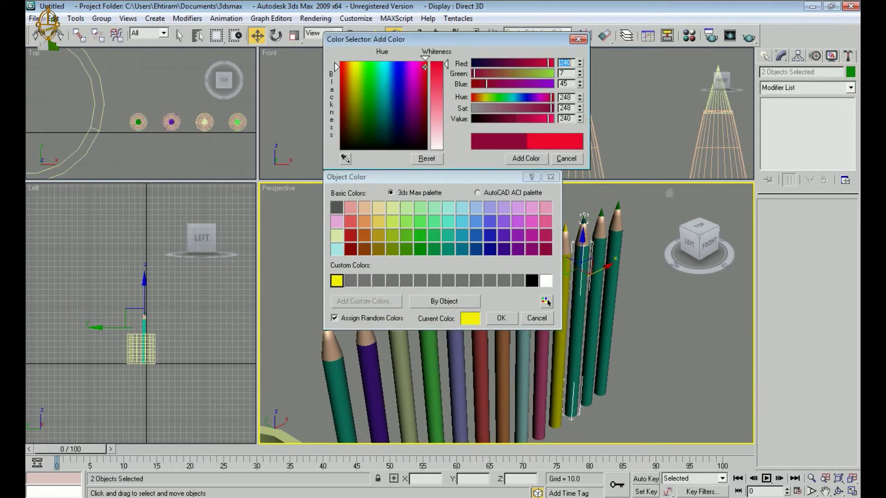
left_click(501, 318)
left_click(609, 233)
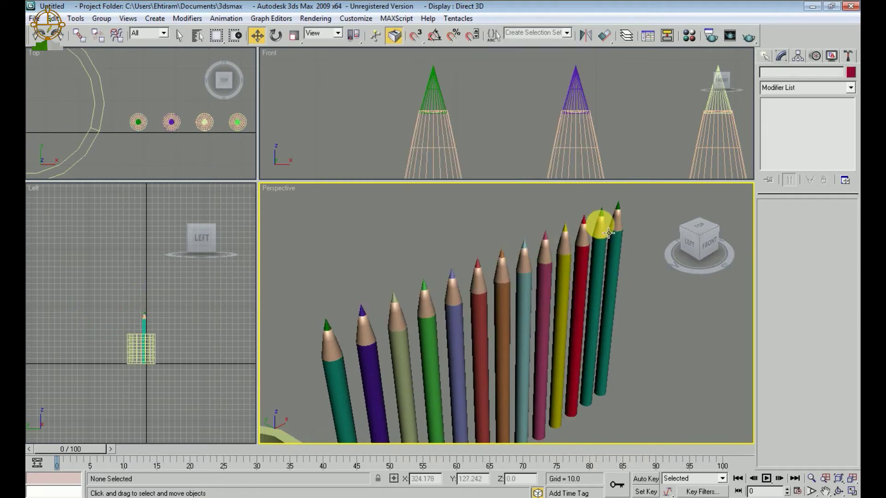
Step: Select the twelfth pencil's body and lead tip together and set their object color to dark crimson
left_click(610, 223)
left_click(846, 87)
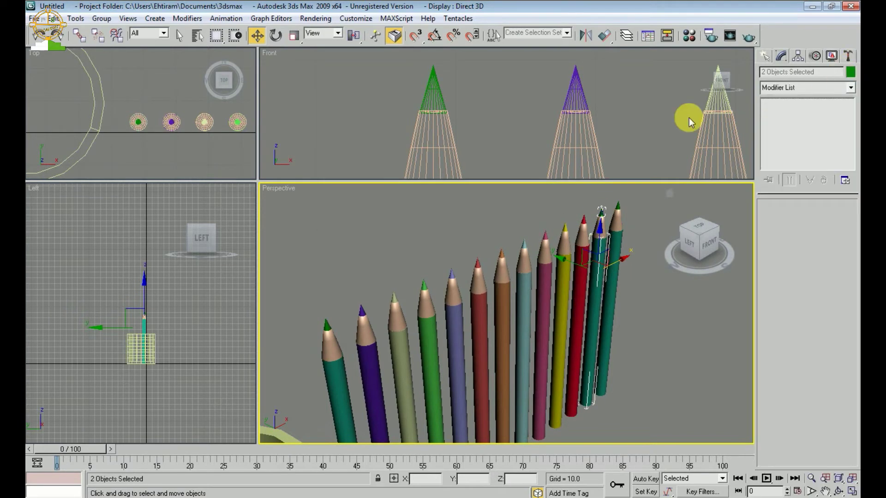
left_click(689, 118)
left_click(850, 71)
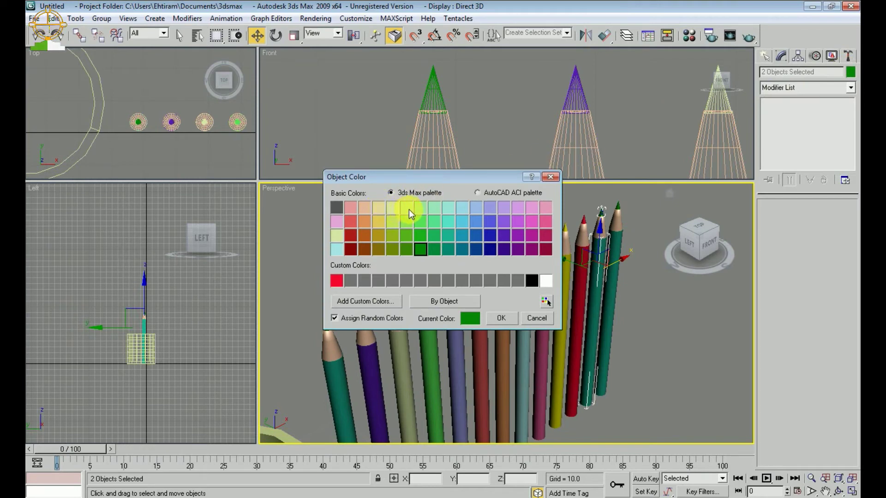
left_click(545, 249)
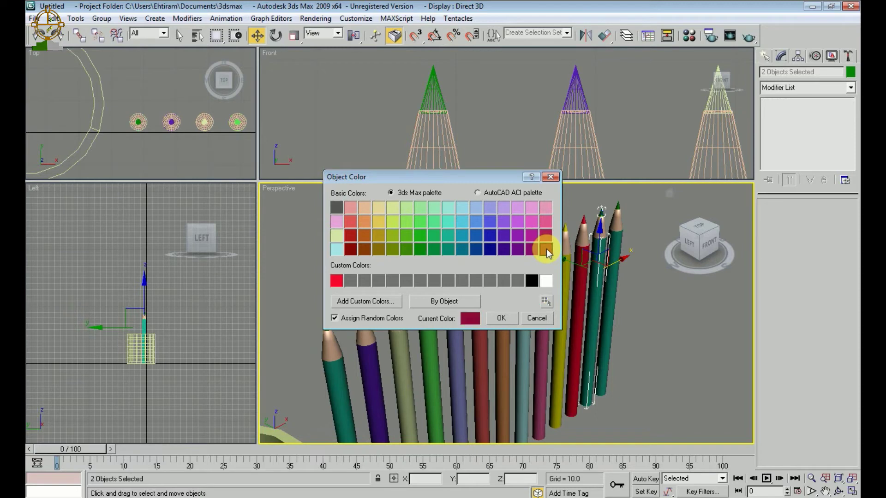
left_click(501, 318)
left_click(639, 331)
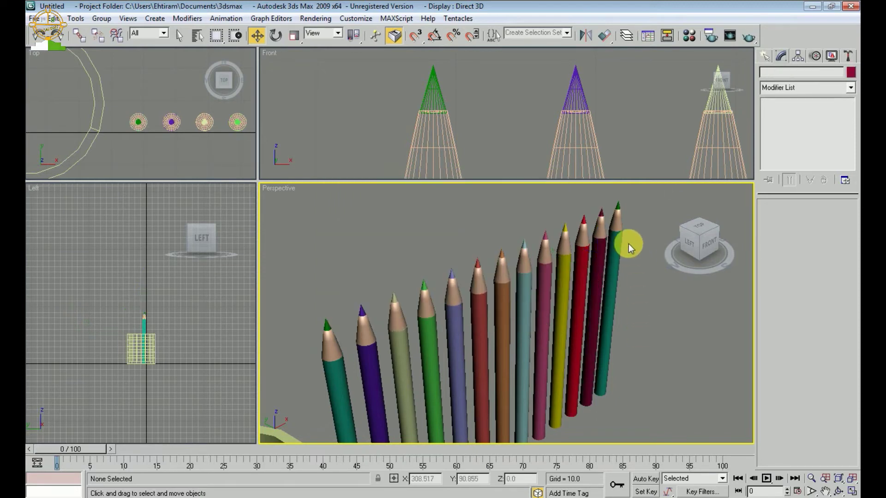
Step: Select the last pencil's body and lead tip together and set their object color to brownish orange
left_click(618, 213)
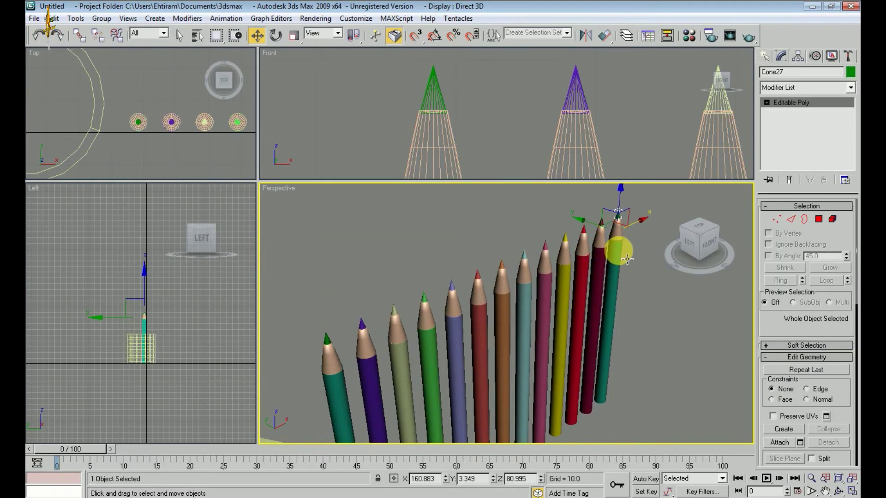
left_click(617, 243, "ctrl")
left_click(851, 72)
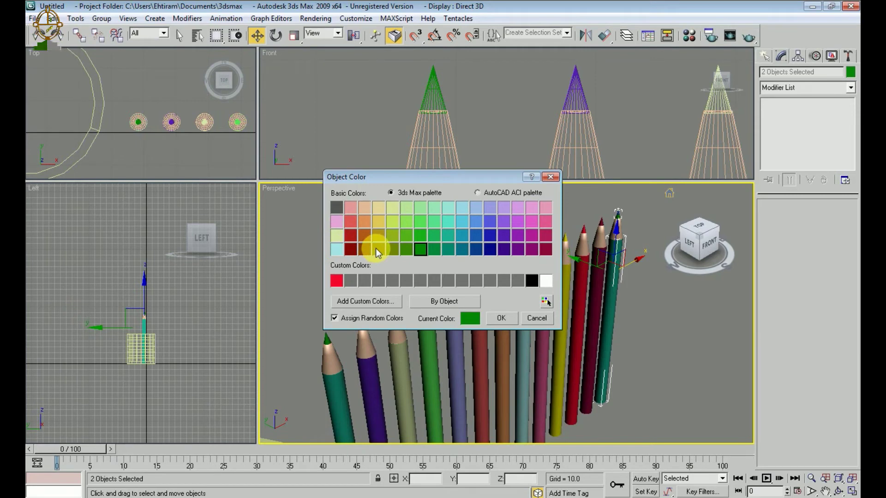
left_click(362, 236)
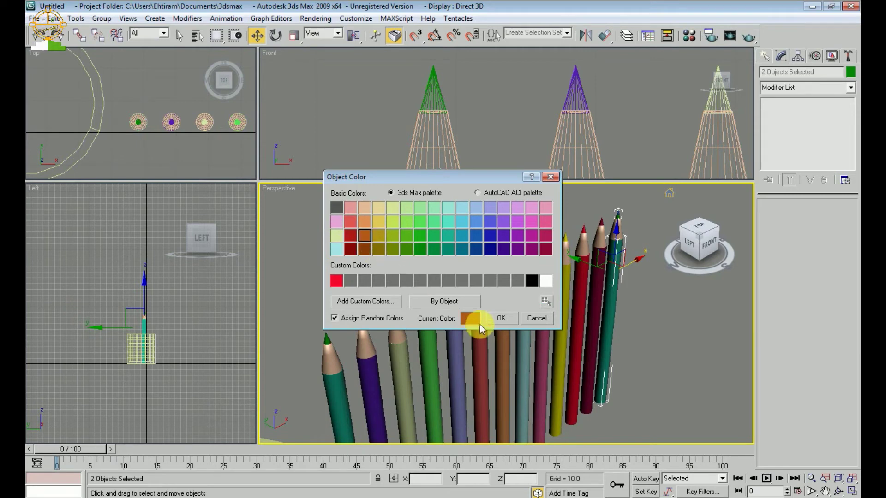
left_click(491, 316)
left_click(654, 340)
Step: Enlarge the Top viewport within the four-view layout and frame the cup and the nearest pencils in it
scroll(643, 350, "down", 8)
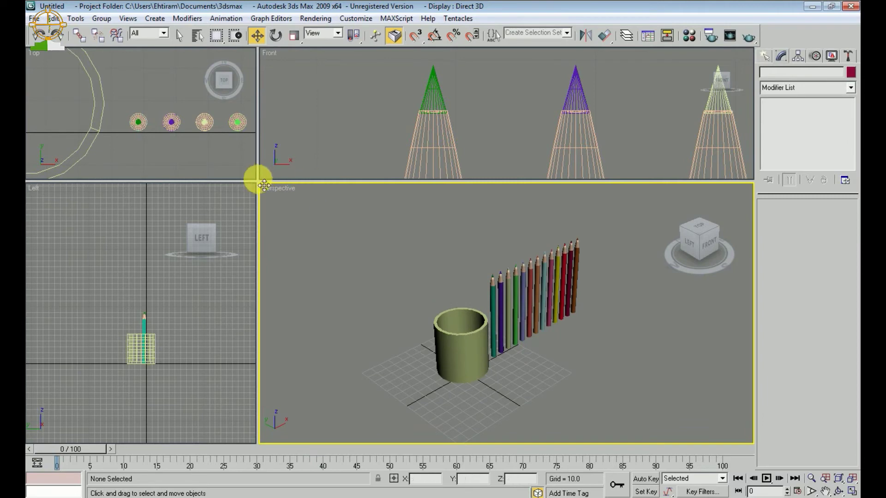
left_click_drag(257, 182, 353, 323)
left_click(294, 229)
scroll(199, 183, "down", 3)
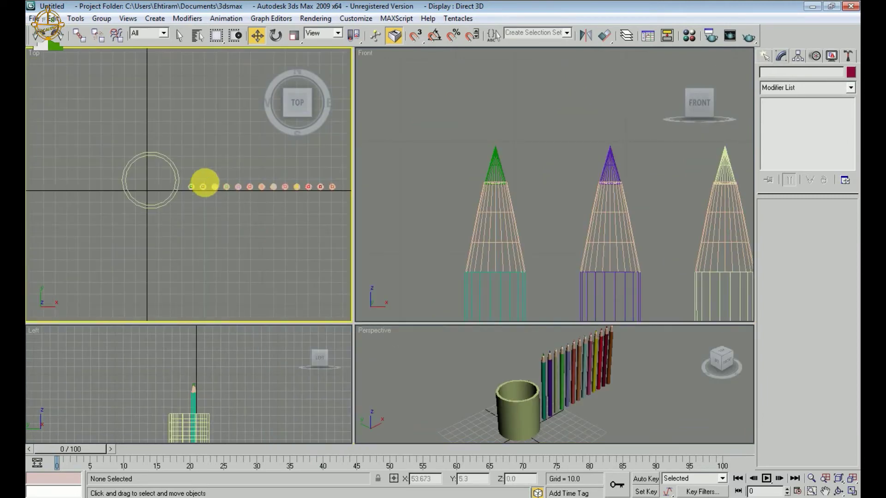
scroll(199, 182, "up", 3)
middle_click_drag(187, 182, 214, 173)
Step: Move the teal, purple and pale olive pencils one by one into the cup in the Top view, grouped near its inner wall
mouse_move(212, 198)
left_mouse_down()
mouse_move(234, 209)
mouse_move(236, 182)
mouse_move(192, 189)
mouse_move(207, 191)
left_mouse_up()
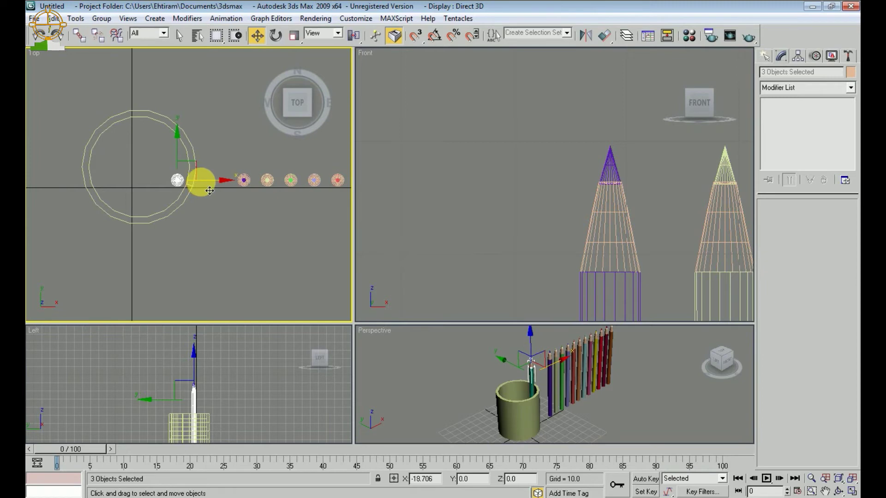
left_click_drag(210, 190, 209, 190)
left_click(233, 196)
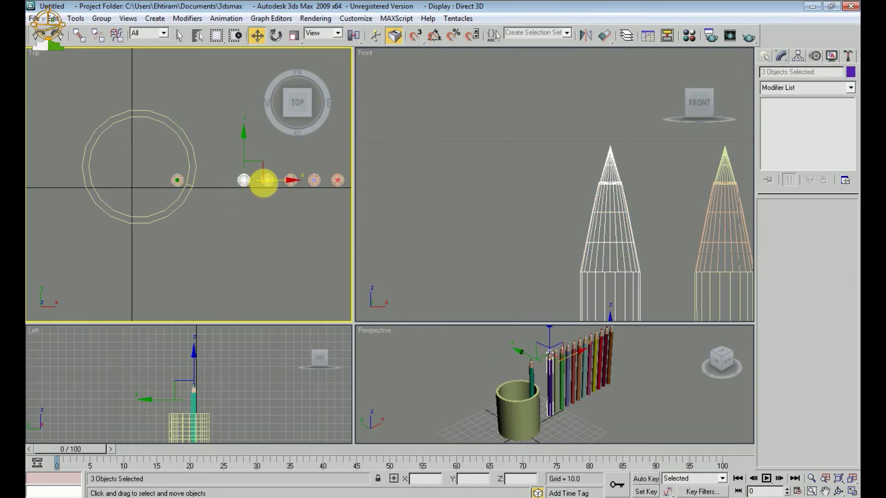
left_click_drag(263, 182, 190, 190)
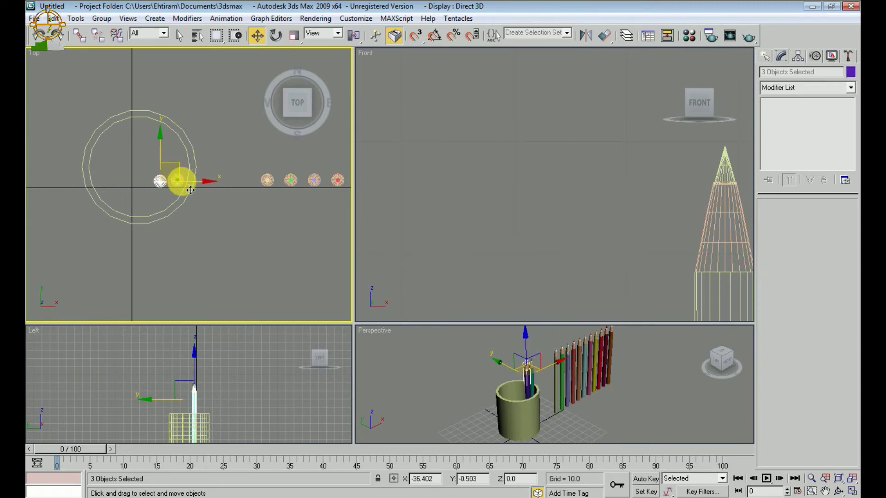
left_click(268, 180)
left_click_drag(287, 171, 190, 156)
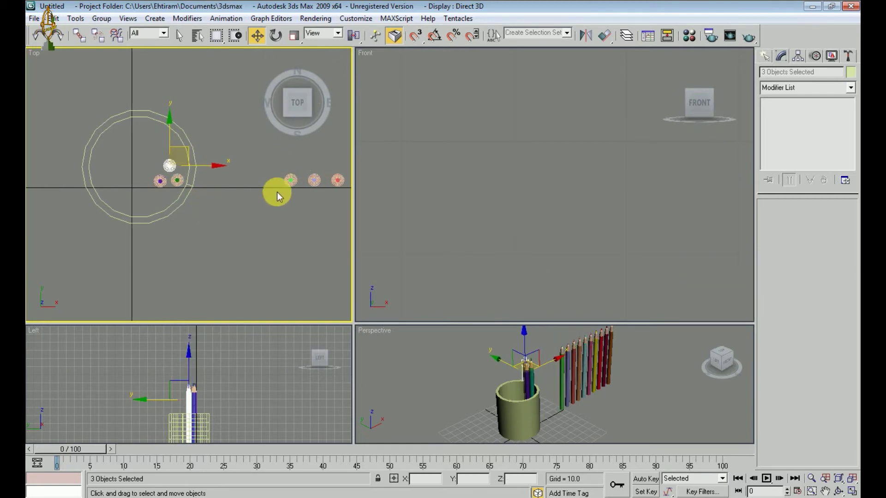
Step: Move the light green and periwinkle pencils into the cup in the Top view, beside the three already placed
left_click(294, 179)
middle_click_drag(256, 214, 226, 251)
scroll(226, 251, "down", 3)
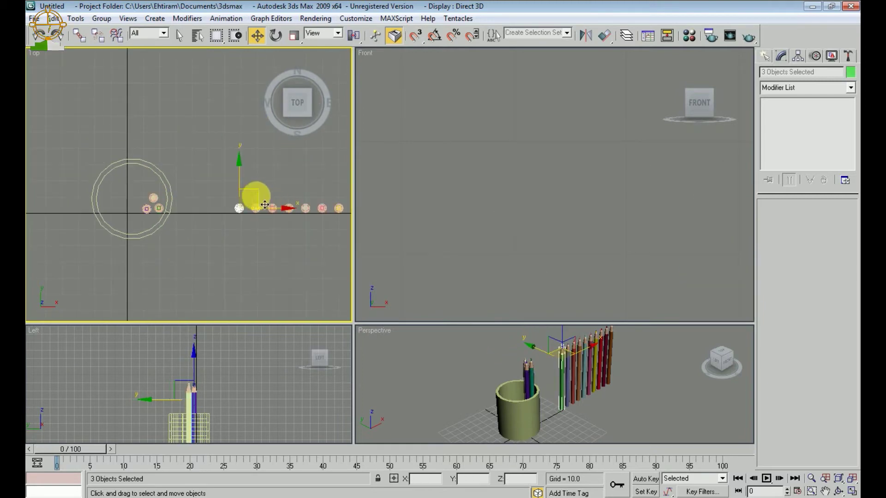
left_click_drag(256, 187, 158, 187)
scroll(254, 185, "down", 2)
left_click_drag(198, 215, 198, 215)
scroll(211, 171, "up", 3)
mouse_move(211, 170)
middle_mouse_down()
mouse_move(247, 215)
mouse_move(285, 189)
middle_mouse_up()
mouse_move(272, 220)
left_mouse_down()
mouse_move(306, 258)
mouse_move(134, 250)
mouse_move(143, 257)
left_mouse_up()
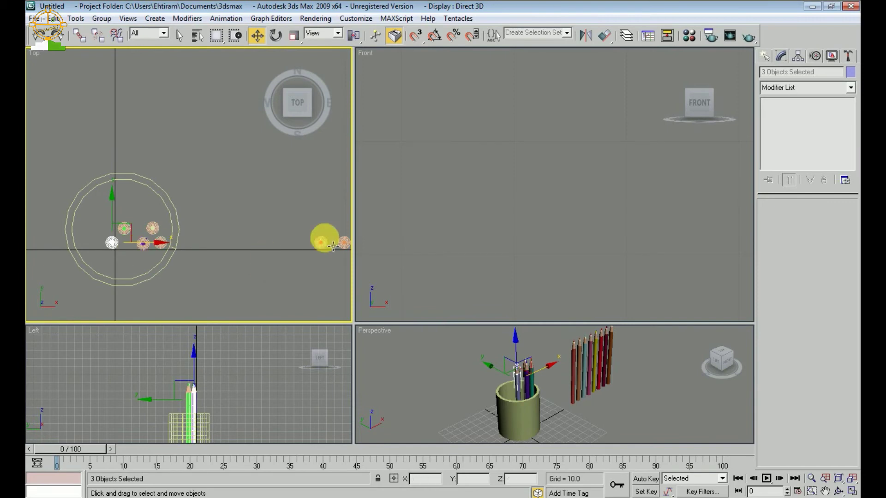
Step: Move the sixth (red) and seventh (orange) pencils into free spots inside the cup in the Top view
mouse_move(322, 241)
left_mouse_down()
mouse_move(334, 248)
mouse_move(179, 206)
mouse_move(138, 212)
left_mouse_up()
scroll(289, 205, "down", 2)
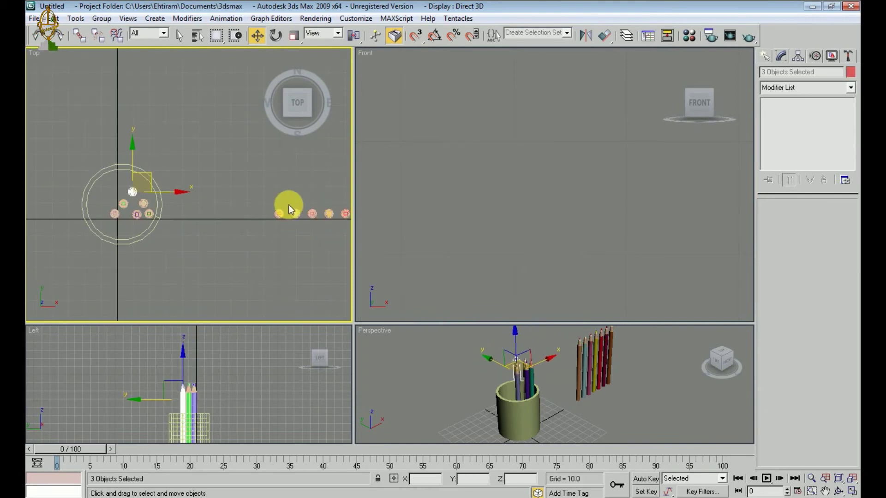
left_click_drag(262, 234, 262, 234)
mouse_move(279, 214)
left_mouse_down()
mouse_move(188, 212)
mouse_move(154, 235)
mouse_move(132, 208)
left_mouse_up()
Step: Select the six pencils still outside the cup together and move them along X closer to it
scroll(213, 218, "down", 2)
middle_click_drag(229, 206, 237, 226)
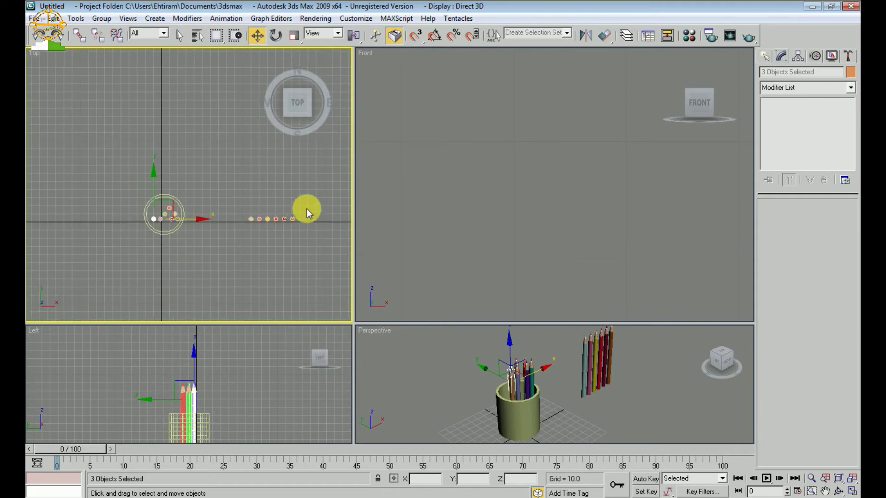
mouse_move(307, 209)
left_mouse_down()
mouse_move(241, 230)
mouse_move(269, 222)
mouse_move(258, 223)
left_mouse_up()
Step: Move the pale cyan pencil into the cup in the Top view, between the periwinkle and purple pencils
middle_click_drag(245, 231, 278, 242)
scroll(276, 244, "up", 5)
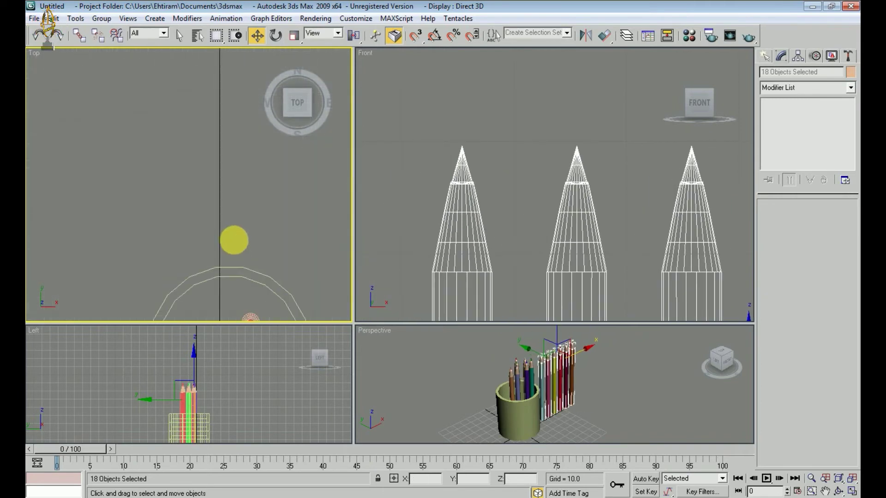
middle_click_drag(258, 302, 240, 209)
left_click_drag(268, 228, 268, 228)
middle_click_drag(268, 228, 251, 237)
left_click_drag(276, 219, 178, 228)
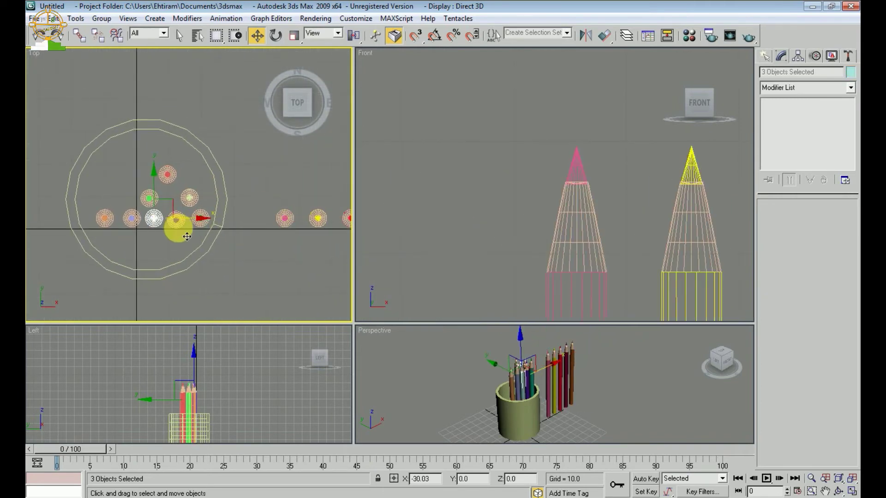
left_click_drag(152, 184, 152, 192)
Step: Move the pink and yellow pencils into the upper part of the cup's circle in the Top view
mouse_move(286, 216)
left_mouse_down()
mouse_move(292, 210)
mouse_move(135, 178)
left_mouse_up()
middle_click_drag(308, 202, 289, 206)
mouse_move(317, 224)
left_mouse_down()
mouse_move(208, 164)
mouse_move(148, 183)
mouse_move(115, 121)
mouse_move(114, 135)
left_mouse_up()
Step: Move the bright red and dark crimson pencils into the lower part of the cup's circle in the Top view
scroll(254, 257, "down", 2)
middle_click_drag(299, 199, 294, 193)
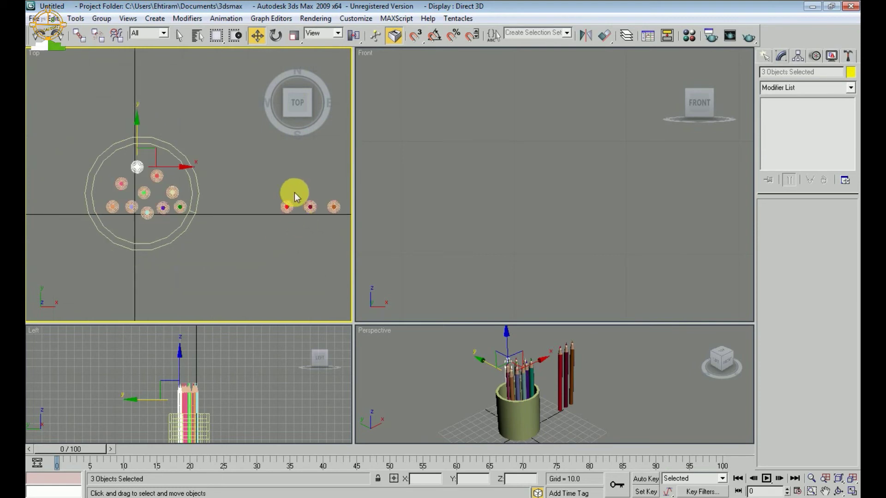
left_click_drag(294, 193, 284, 212)
scroll(284, 213, "up", 4)
scroll(284, 212, "down", 2)
middle_click_drag(343, 201, 296, 193)
left_click_drag(296, 192, 69, 221)
middle_click_drag(243, 224, 248, 234)
mouse_move(330, 200)
left_mouse_down()
mouse_move(289, 239)
mouse_move(237, 225)
mouse_move(124, 221)
left_mouse_up()
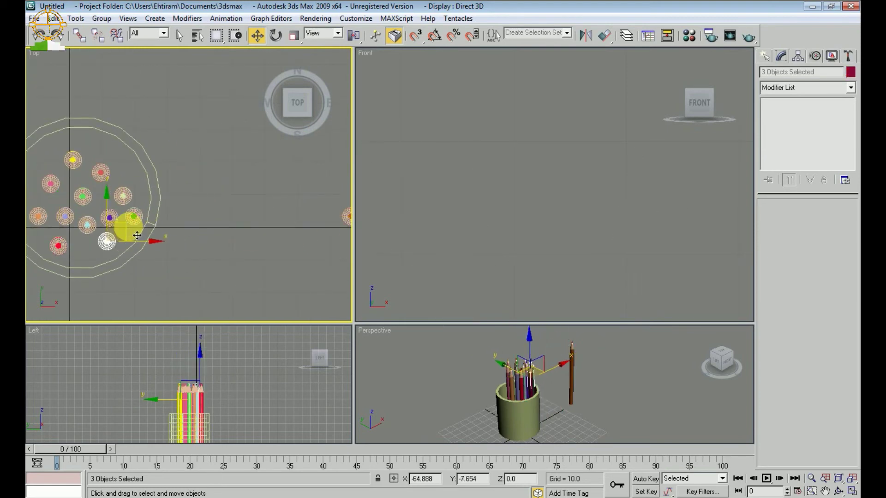
Step: Select the last pencil outside the cup and move it inside, next to the yellow pencil in the Top view
scroll(152, 212, "down", 3)
left_click_drag(275, 193, 226, 234)
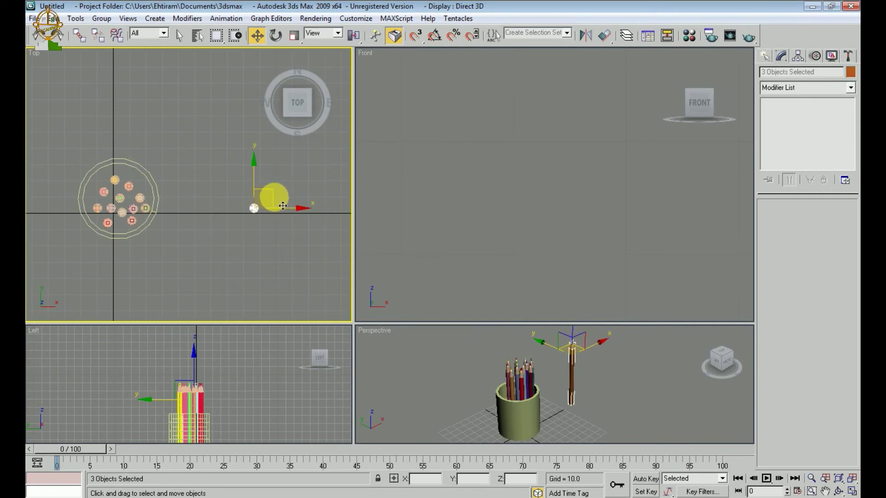
mouse_move(282, 206)
left_mouse_down()
mouse_move(130, 184)
mouse_move(126, 170)
left_mouse_up()
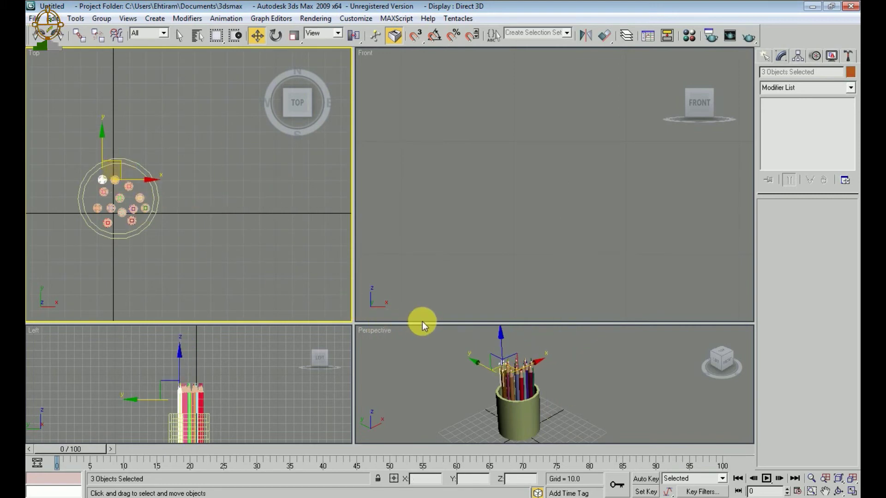
Step: Examine the arranged pencils inside the cup in the Perspective and Left views
right_click(458, 340)
scroll(480, 350, "up", 5)
middle_click_drag(498, 361, 597, 389)
left_click(597, 389)
scroll(597, 389, "down", 5)
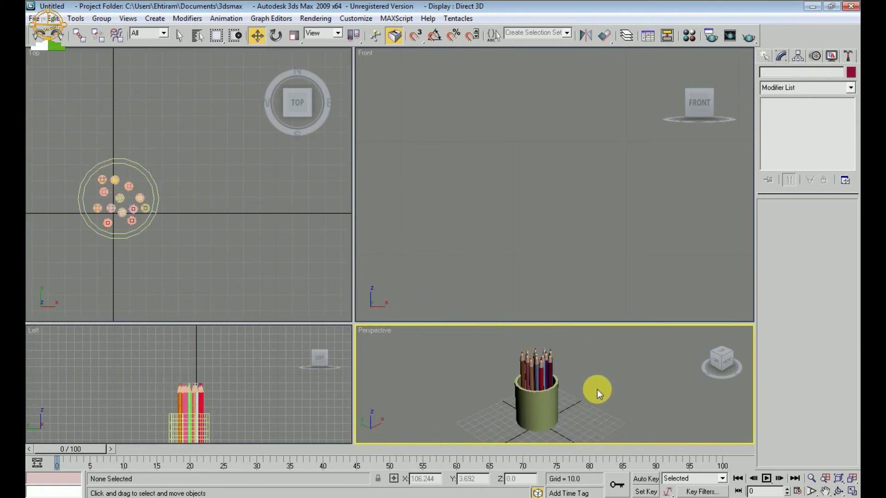
scroll(591, 387, "up", 3)
scroll(242, 353, "up", 5)
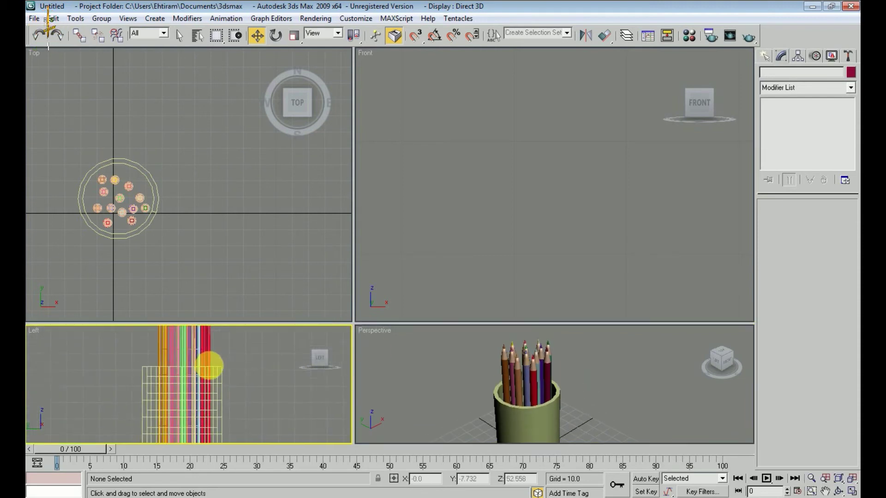
middle_click_drag(209, 366, 209, 386)
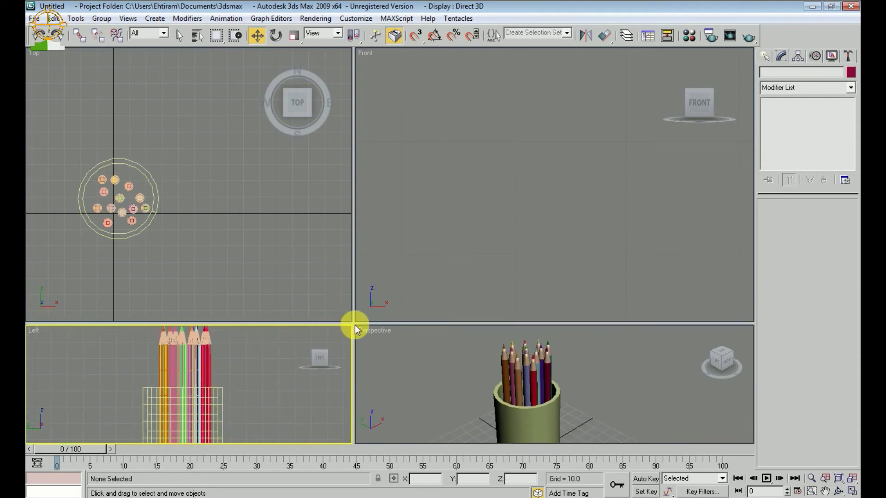
Step: Enlarge the Left and Perspective viewports and bring the cup and pencils into the Front view
left_click_drag(356, 325, 346, 234)
scroll(275, 332, "down", 3)
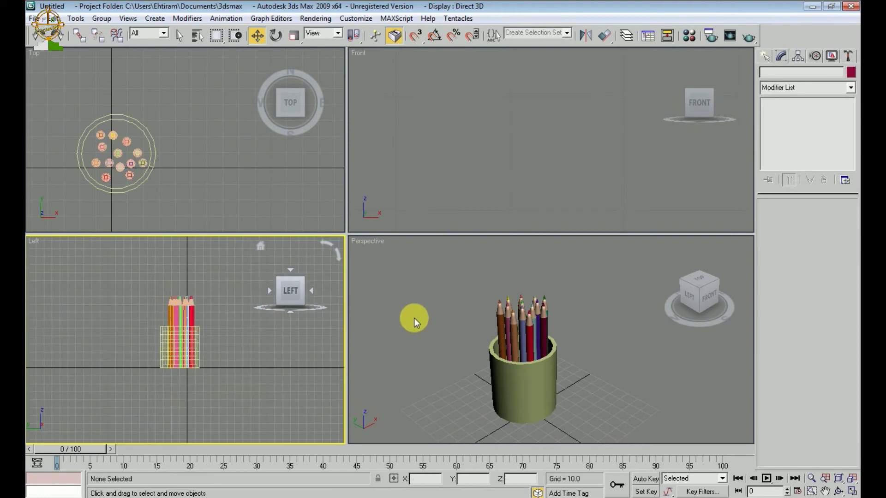
scroll(461, 336, "down", 5)
scroll(429, 195, "down", 5)
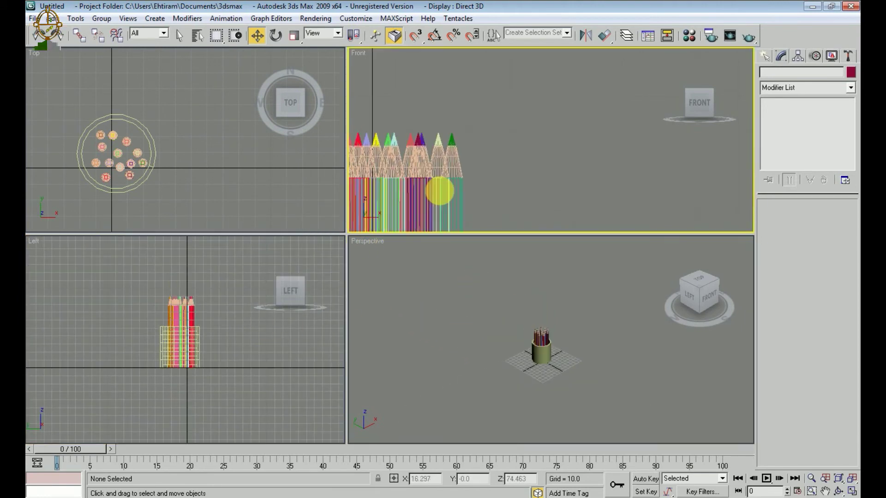
middle_click_drag(491, 195, 500, 113)
scroll(504, 133, "down", 2)
scroll(556, 346, "up", 3)
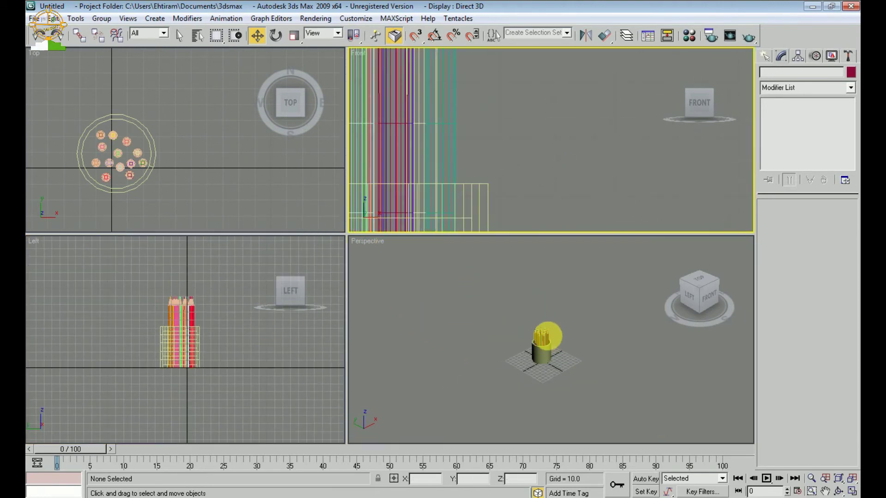
scroll(555, 344, "down", 1)
left_click(181, 251)
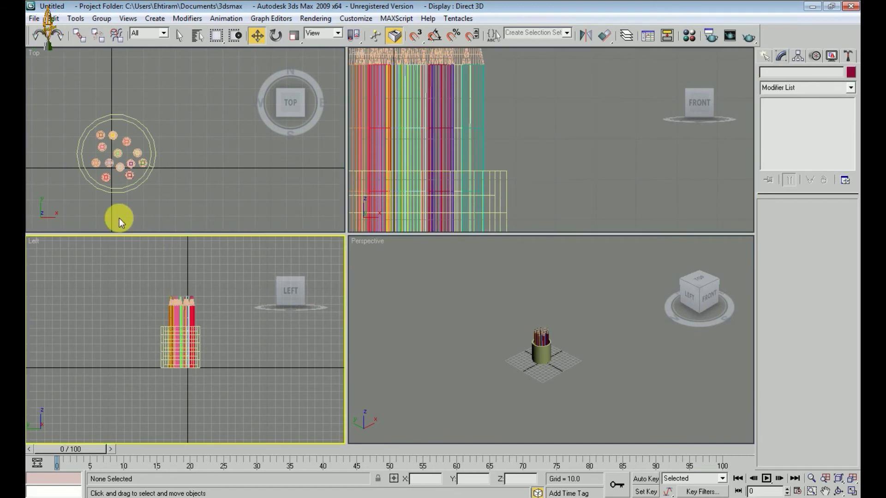
Step: Select all three parts of the orange pencil in the Top view and activate the Rotate tool
scroll(119, 218, "up", 1)
left_click(116, 199)
scroll(115, 198, "up", 2)
middle_click_drag(60, 129, 152, 179)
middle_click_drag(144, 218, 162, 169)
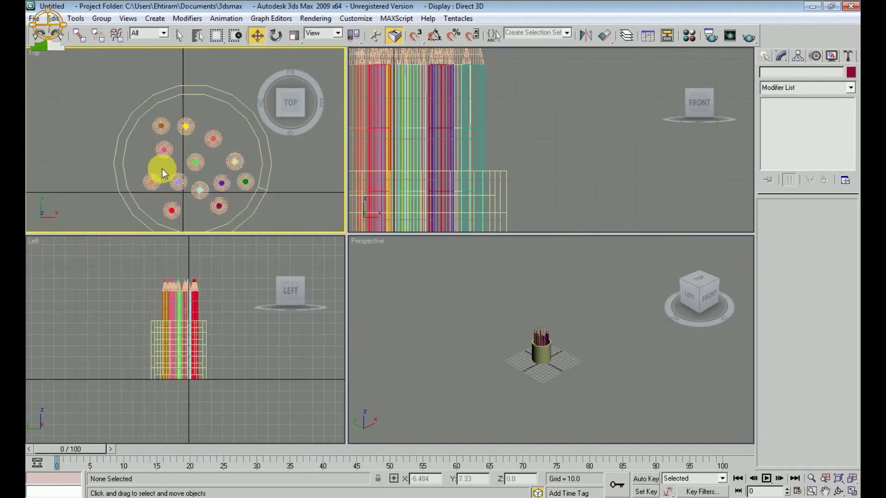
left_click_drag(141, 194, 141, 194)
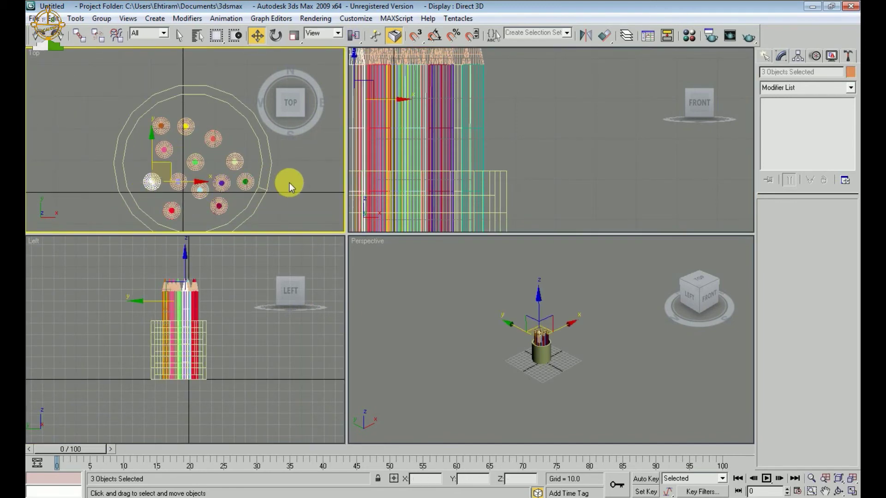
key("r")
middle_click_drag(525, 317, 522, 293)
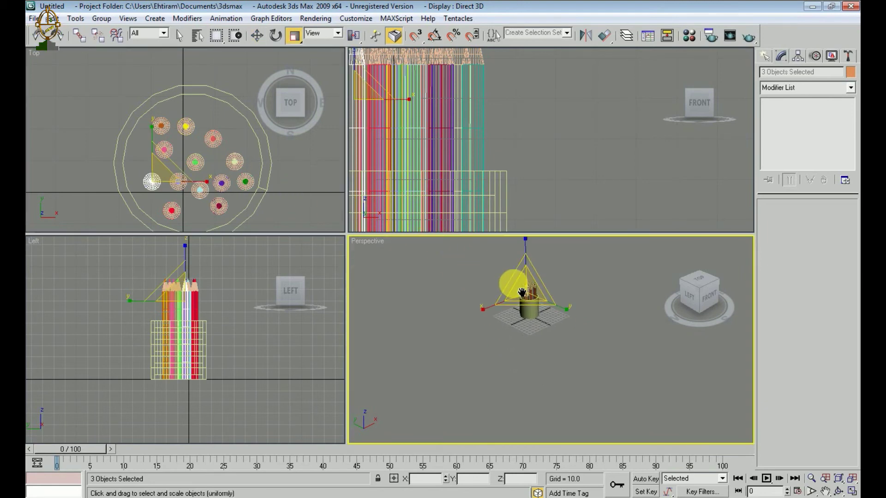
key("e")
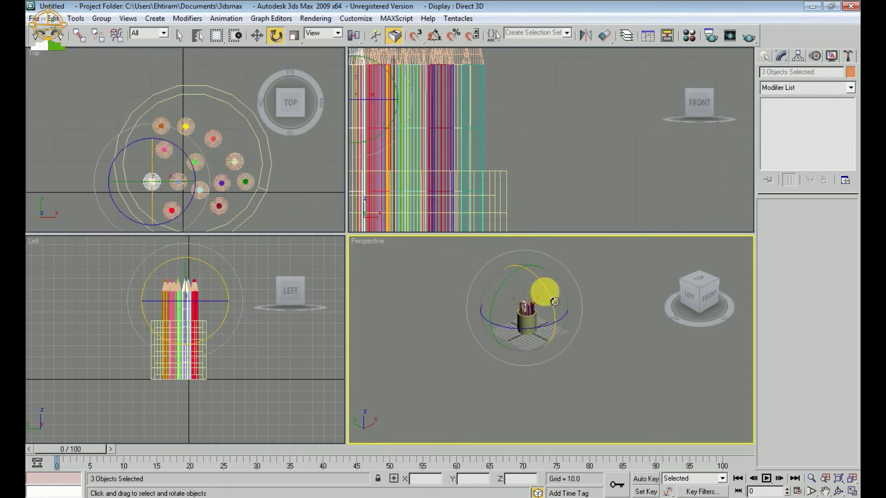
middle_click_drag(203, 332, 203, 357)
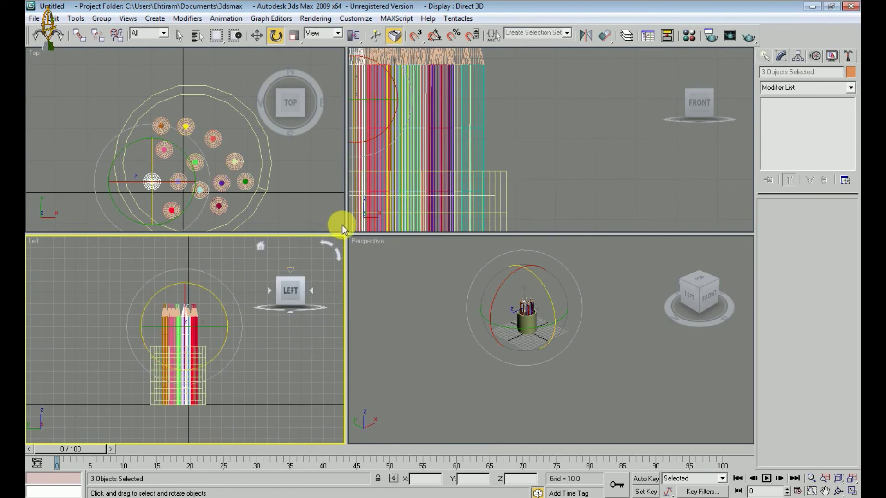
Step: Resize the viewports to enlarge the Top and Front views, and display the Front view shaded instead of wireframe
left_click_drag(347, 234, 370, 257)
middle_click_drag(444, 198, 497, 192)
key("F5")
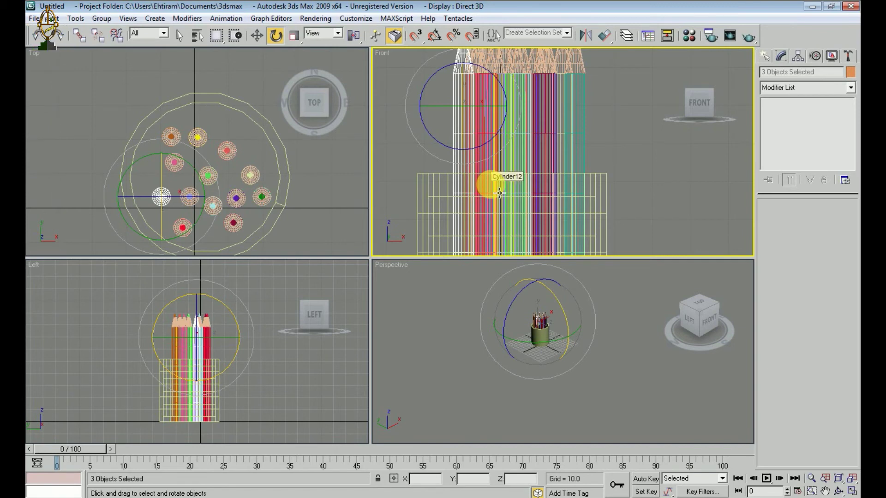
key("F3")
middle_click_drag(516, 176, 510, 203)
scroll(488, 161, "down", 1)
scroll(482, 152, "up", 1)
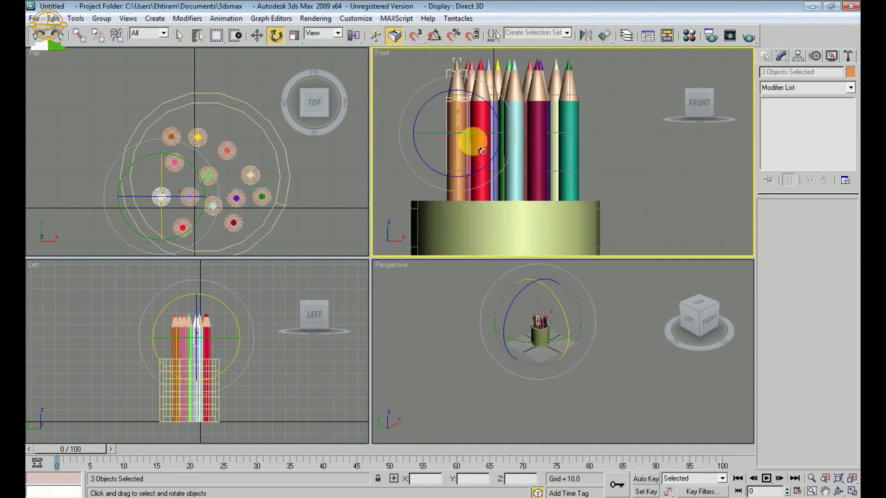
Step: Tilt the orange pencil outward by about 4 degrees in the Front view and deselect it
middle_click_drag(482, 150, 494, 173)
left_click_drag(467, 156, 451, 150)
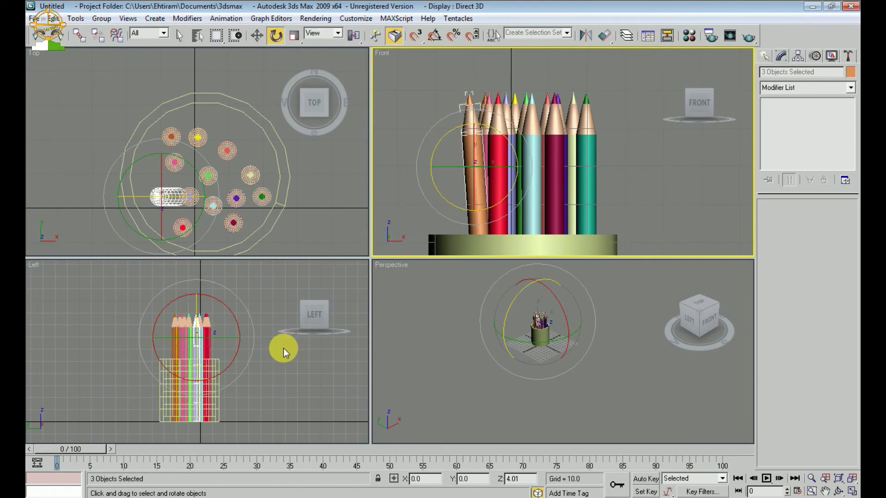
middle_click_drag(283, 348, 286, 335)
middle_click_drag(226, 195, 225, 217)
left_click(239, 151)
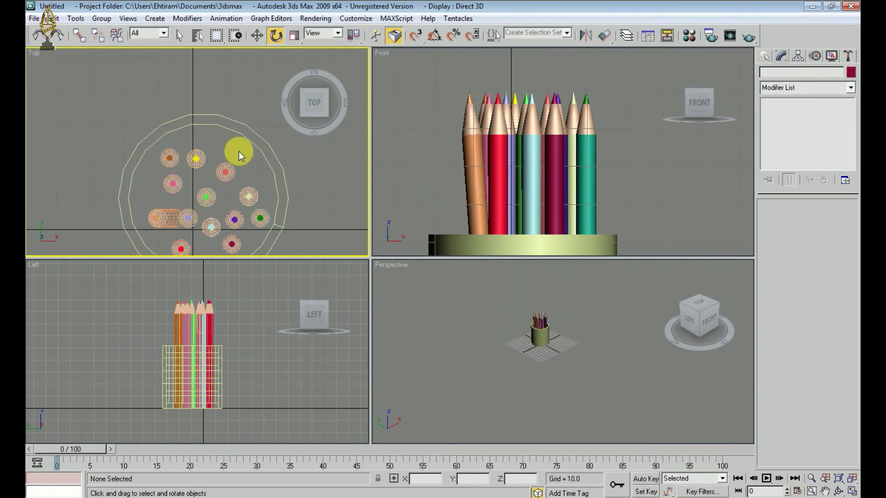
Step: Select the yellow pencil in the Top view and rotate it about -5 degrees around the X axis
left_click_drag(206, 140, 185, 170)
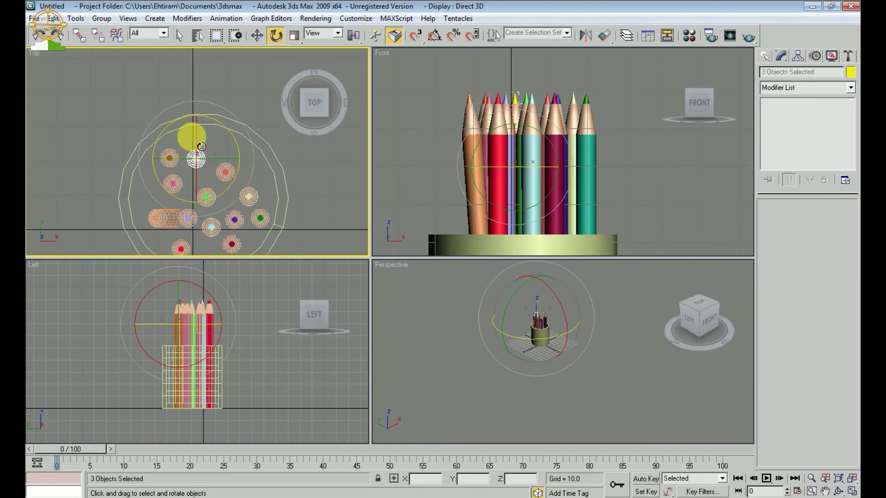
left_click_drag(207, 143, 207, 139)
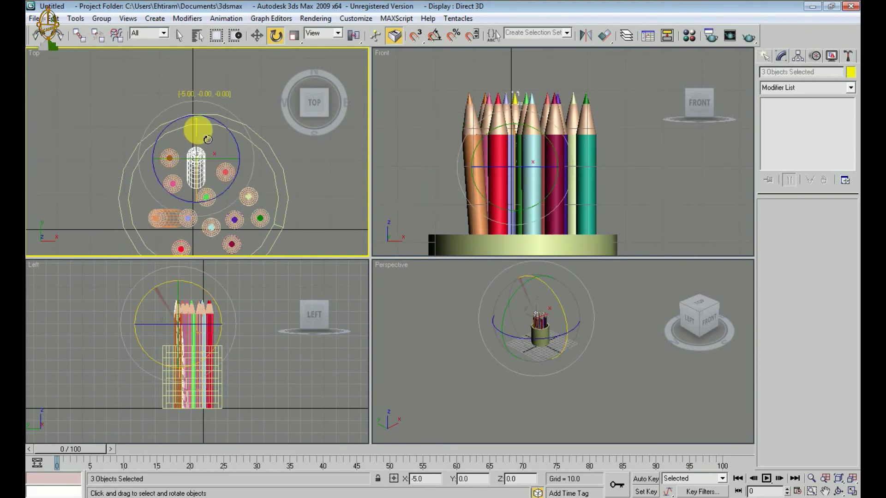
left_click(462, 337)
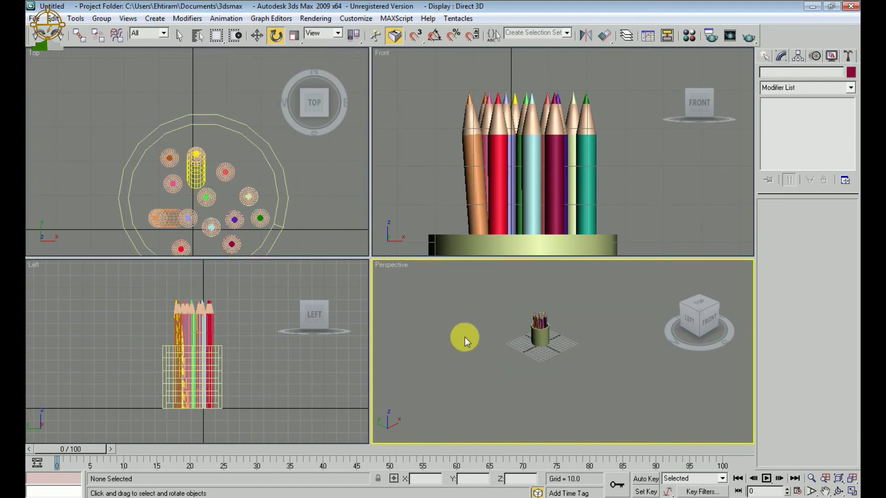
scroll(466, 346, "up", 5)
middle_click_drag(475, 355, 516, 378)
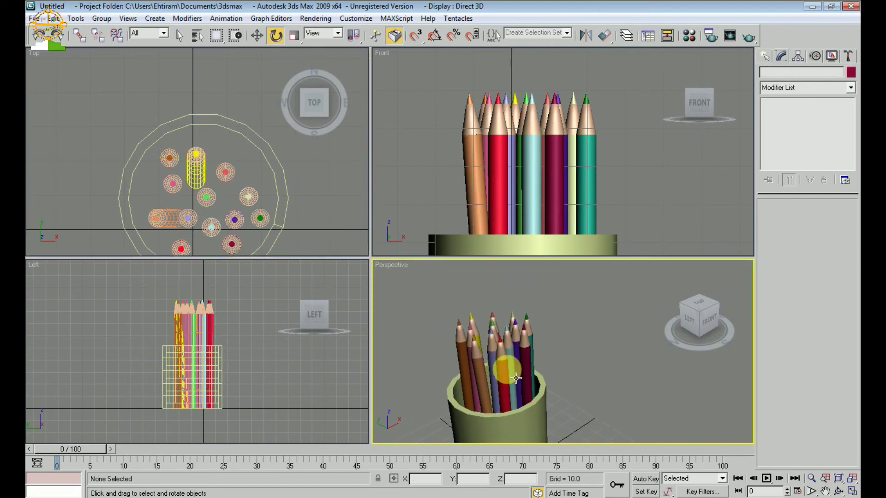
Step: In the Top view, rotate the coral pencil -12 degrees around X and the pale yellow pencil 5.5 degrees around Y
middle_click_drag(247, 203, 253, 215)
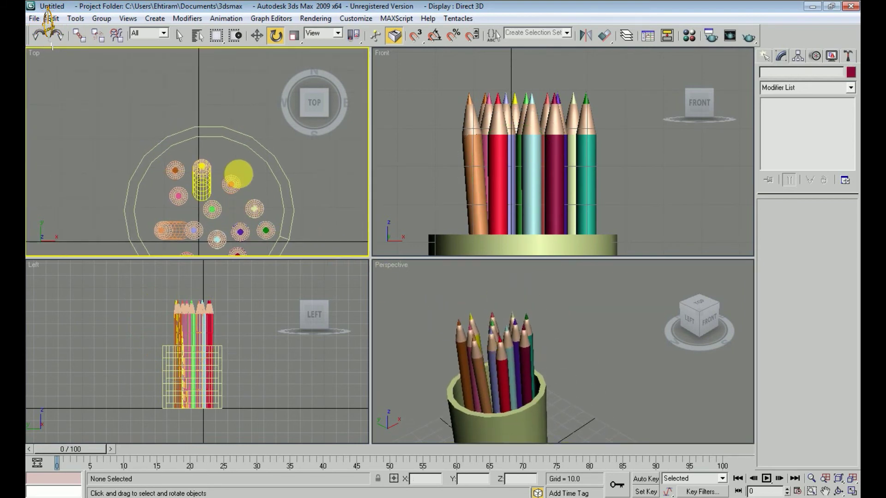
mouse_move(224, 196)
left_mouse_down()
mouse_move(241, 197)
mouse_move(249, 184)
left_mouse_up()
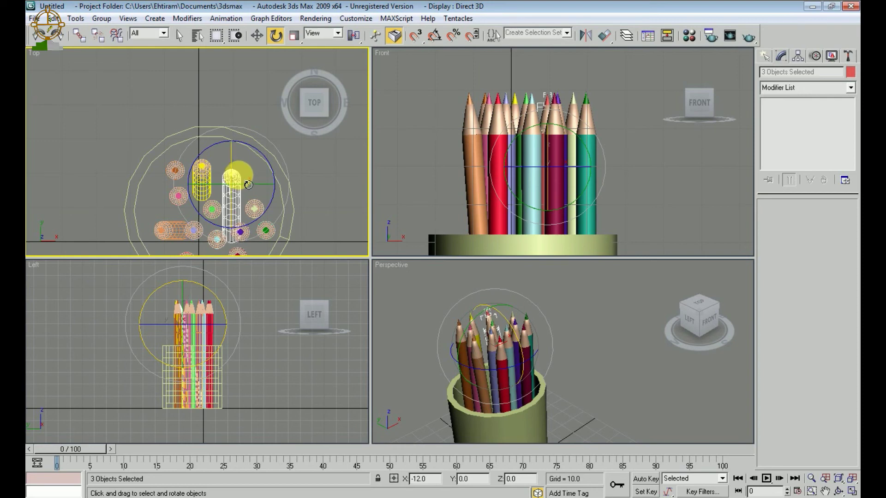
middle_click_drag(307, 198, 304, 160)
mouse_move(266, 153)
left_mouse_down()
mouse_move(245, 179)
mouse_move(285, 175)
left_mouse_up()
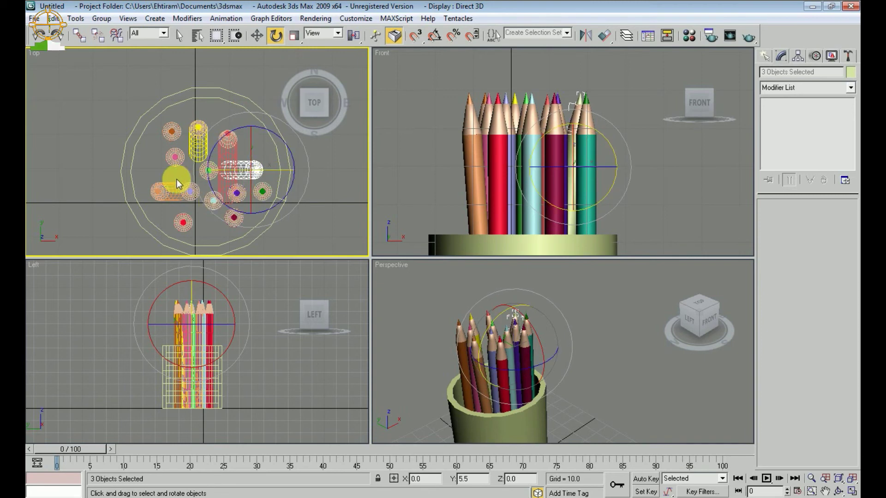
Step: In the Top view, rotate the brown pencil about -1.5 degrees and the pink pencil about -6.5 degrees around Y
middle_click_drag(178, 129, 177, 141)
left_click(177, 141)
mouse_move(177, 143)
left_mouse_down()
mouse_move(180, 155)
mouse_move(176, 146)
left_mouse_up()
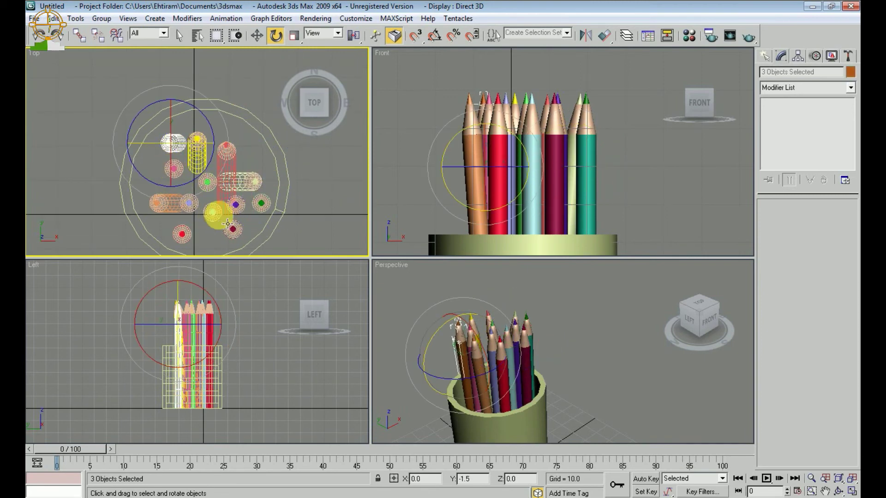
left_click(317, 161)
left_click(185, 160)
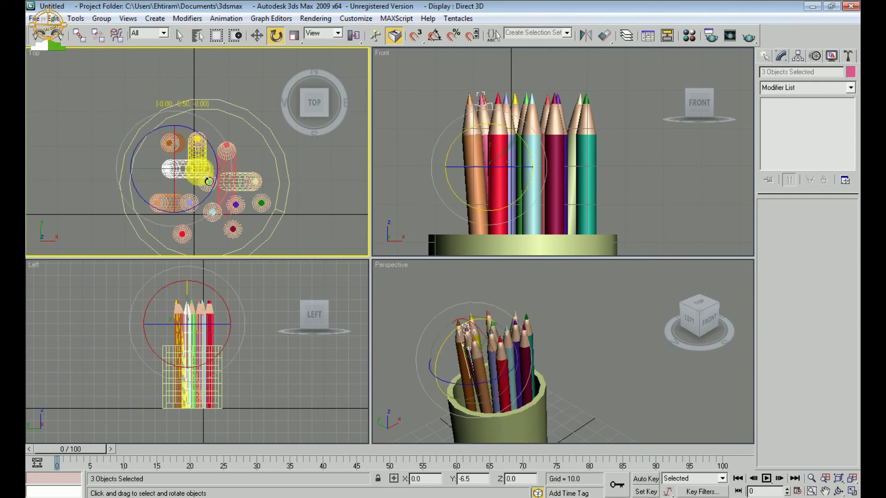
left_click(304, 165)
Step: Select the bright red pencil in the Top view and tilt it outward, rotating it 11 degrees around the X axis
middle_click_drag(199, 221, 214, 197)
left_click(197, 211)
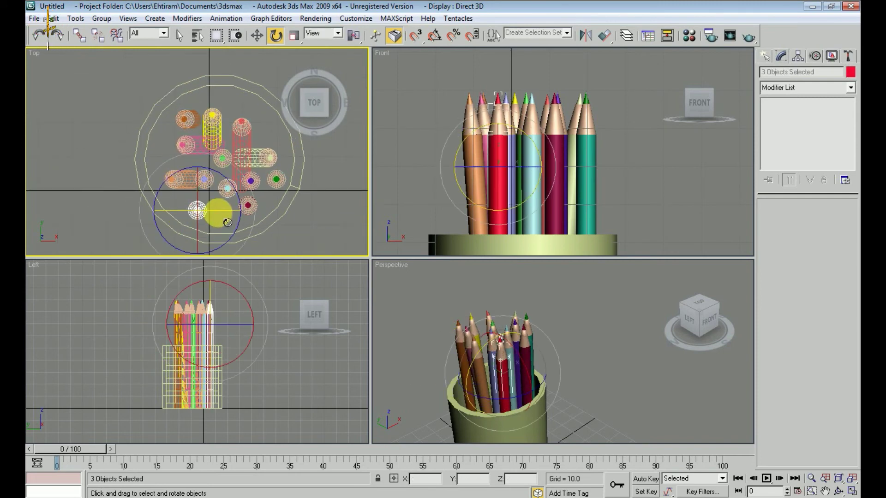
mouse_move(217, 213)
left_mouse_down()
mouse_move(199, 198)
mouse_move(214, 211)
left_mouse_up()
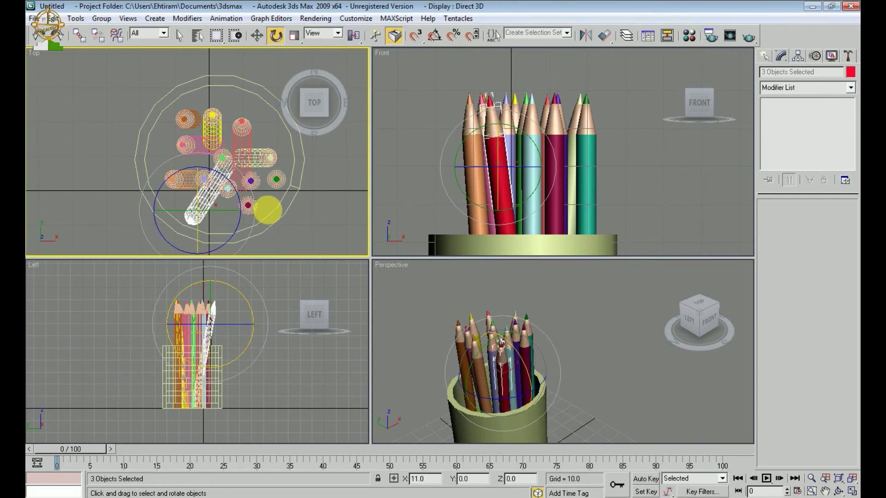
Step: Select the dark green pencil in the Top view and rotate it 3.5 degrees around the X axis
middle_click_drag(267, 210, 257, 202)
middle_click_drag(244, 164, 233, 157)
left_click_drag(248, 168, 260, 152)
scroll(477, 336, "up", 3)
middle_click_drag(477, 357, 533, 337)
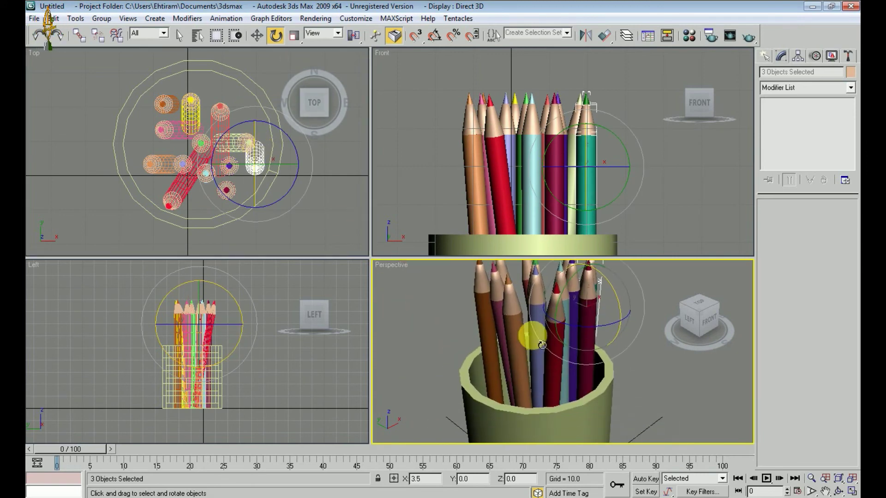
Step: Select the pale cyan pencil in the Top view and rotate it 8 degrees around X and about -6.43 degrees around Y
middle_click_drag(477, 200, 469, 179)
scroll(408, 145, "down", 3)
scroll(210, 161, "up", 4)
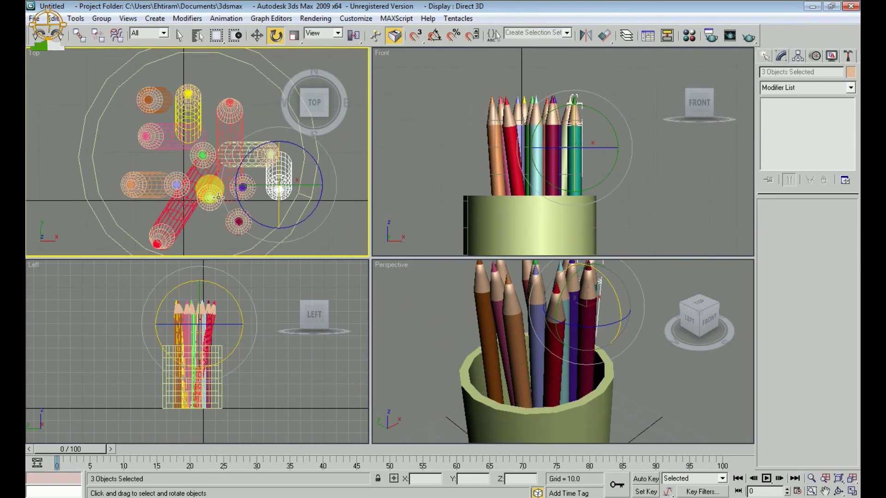
left_click(207, 168)
scroll(203, 172, "up", 5)
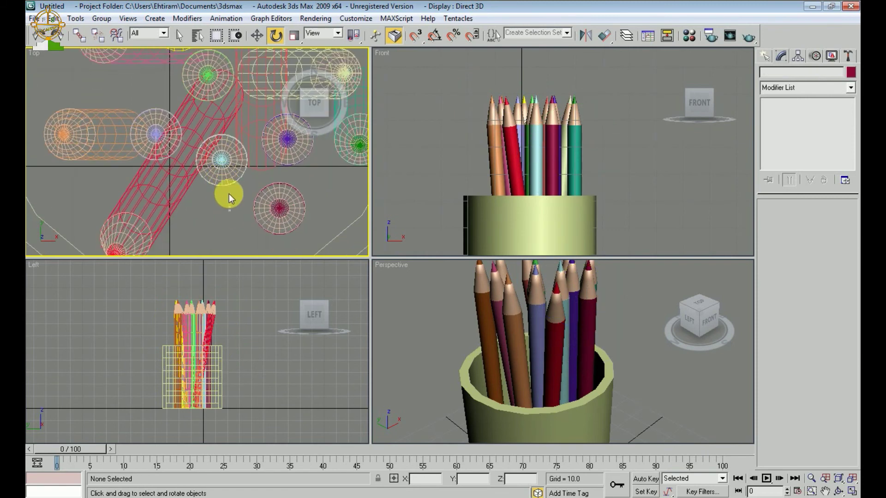
left_click_drag(239, 207, 236, 168)
scroll(483, 341, "down", 5)
scroll(483, 342, "up", 2)
middle_click_drag(538, 360, 529, 332)
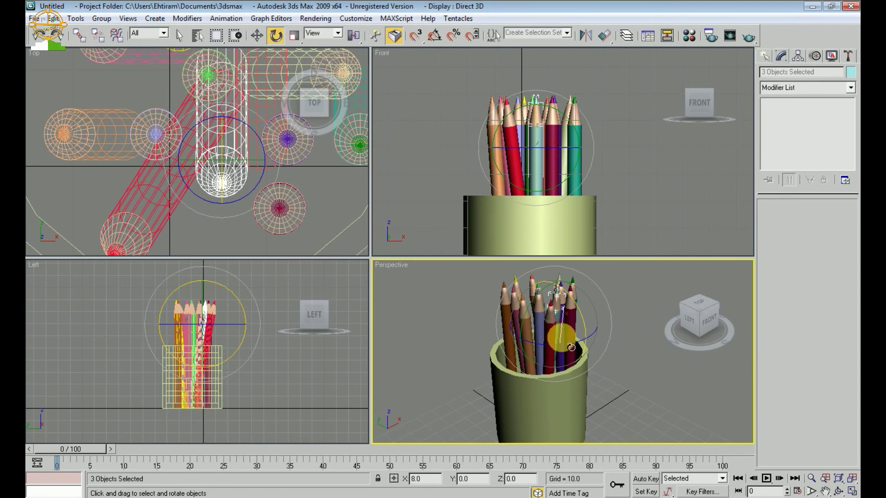
left_click_drag(563, 345, 529, 356)
mouse_move(539, 288)
left_mouse_down()
mouse_move(543, 297)
mouse_move(435, 268)
left_mouse_up()
Step: Enlarge the Perspective viewport and frame the cup's rim and pencils closely with nothing selected
left_click_drag(371, 258, 64, 100)
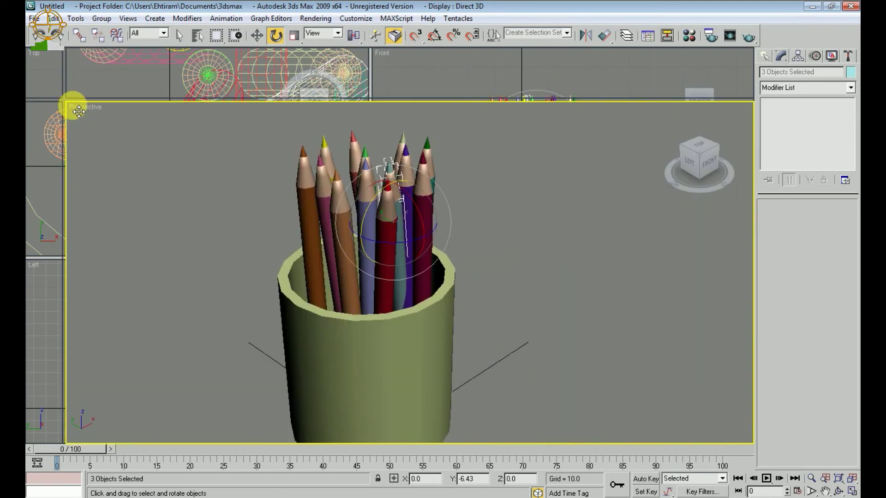
middle_click_drag(440, 301, 455, 339)
scroll(516, 239, "up", 3)
left_click(515, 239)
mouse_move(543, 238)
middle_mouse_down()
mouse_move(546, 264)
mouse_move(486, 183)
mouse_move(330, 226)
mouse_move(353, 194)
middle_mouse_up()
left_click_drag(293, 134, 274, 242)
middle_click_drag(397, 294, 364, 261)
left_click(461, 205)
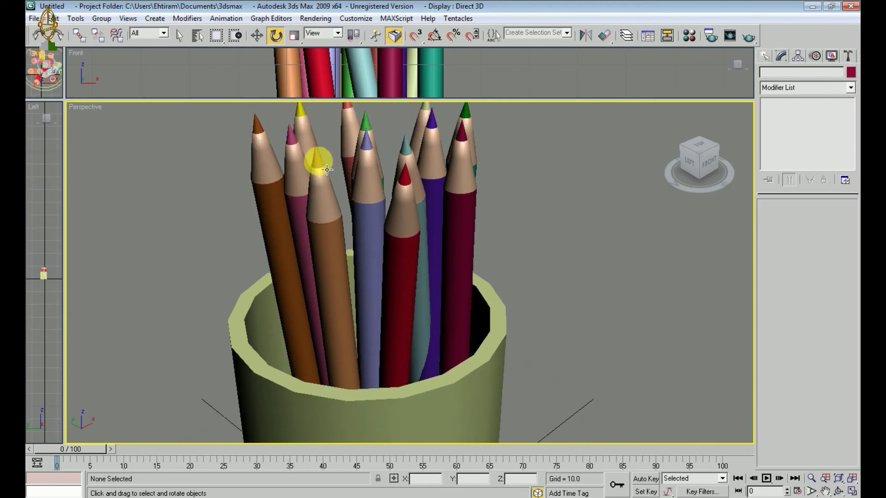
Step: Select all three parts of the orange pencil in the Perspective view and rotate it about -1.79 degrees around Y
left_click(316, 158)
left_click(336, 220, "ctrl")
left_click(328, 240, "ctrl")
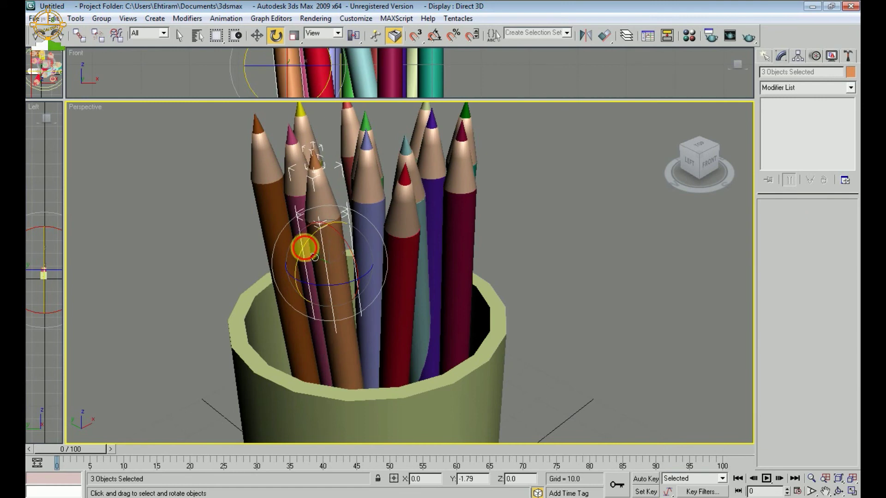
left_click(304, 248)
scroll(338, 210, "down", 2)
scroll(444, 220, "down", 2)
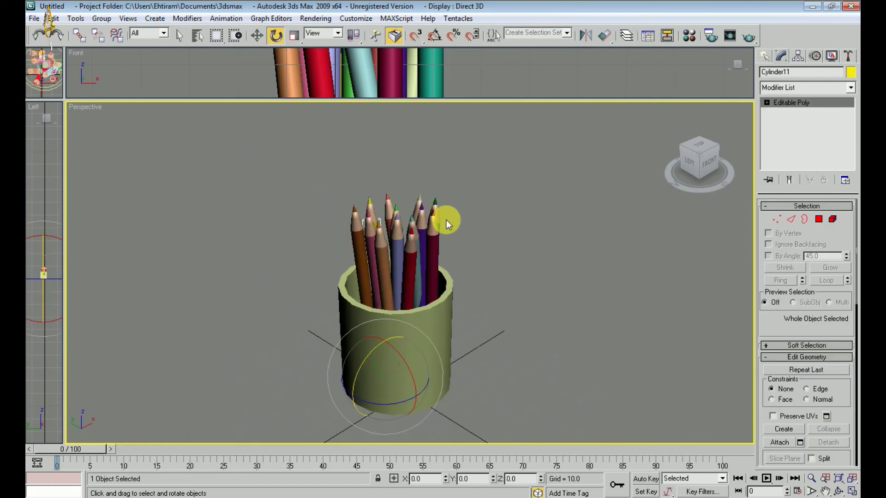
Step: Select the cup in the Perspective view and choose a Bitmap map for the first material's diffuse color
scroll(447, 259, "up", 2)
left_click(539, 258)
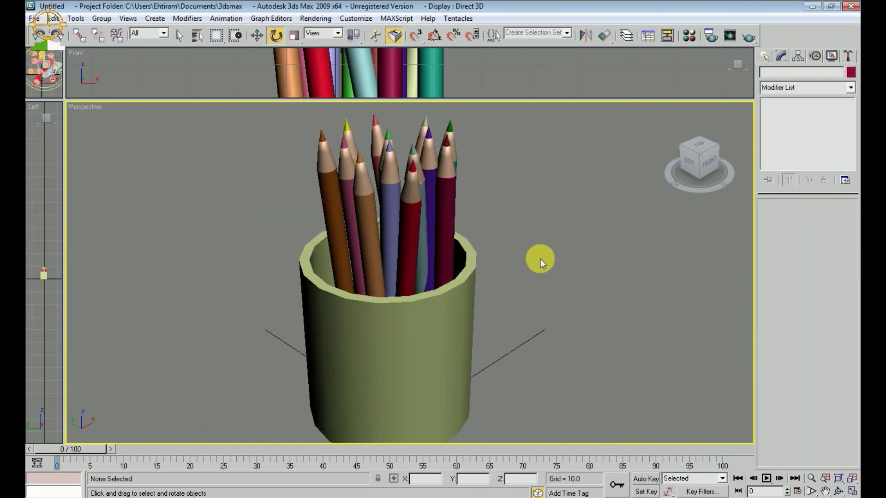
scroll(511, 275, "down", 2)
left_click(416, 307)
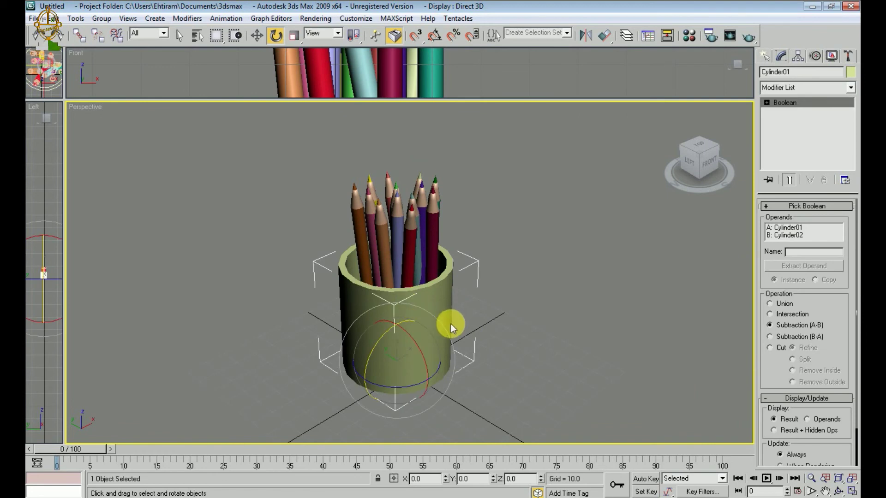
key("m")
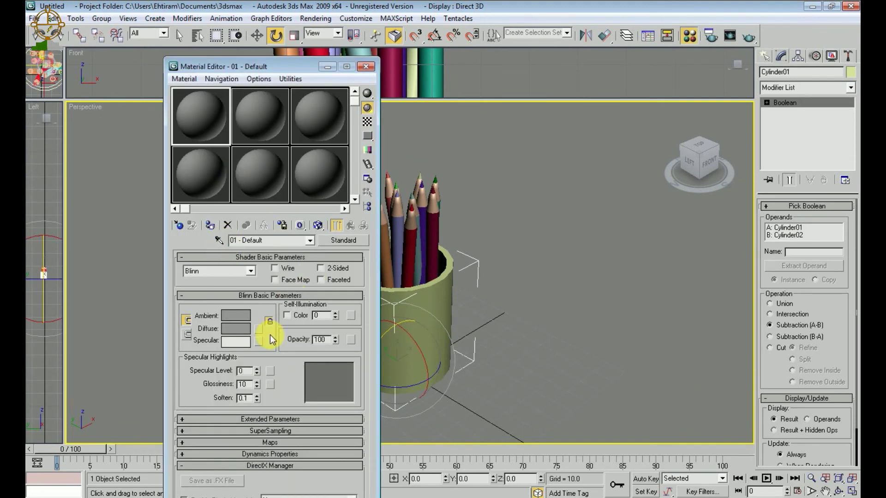
left_click(258, 328)
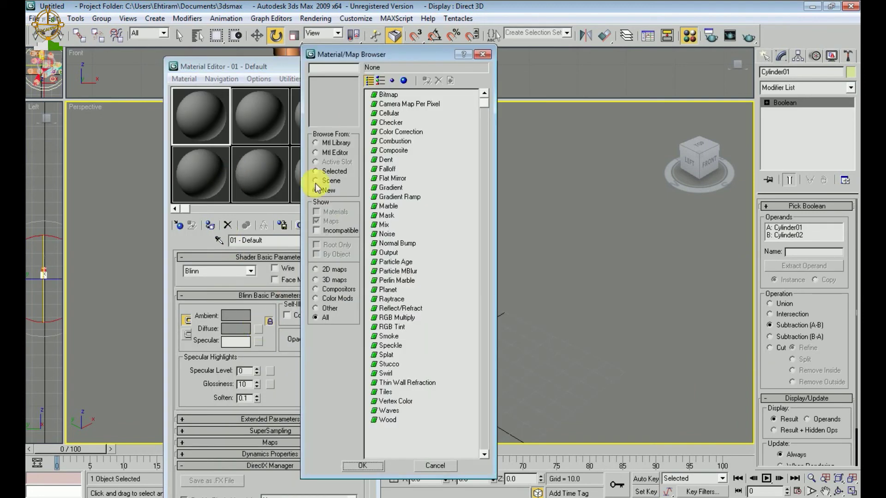
double_click(391, 94)
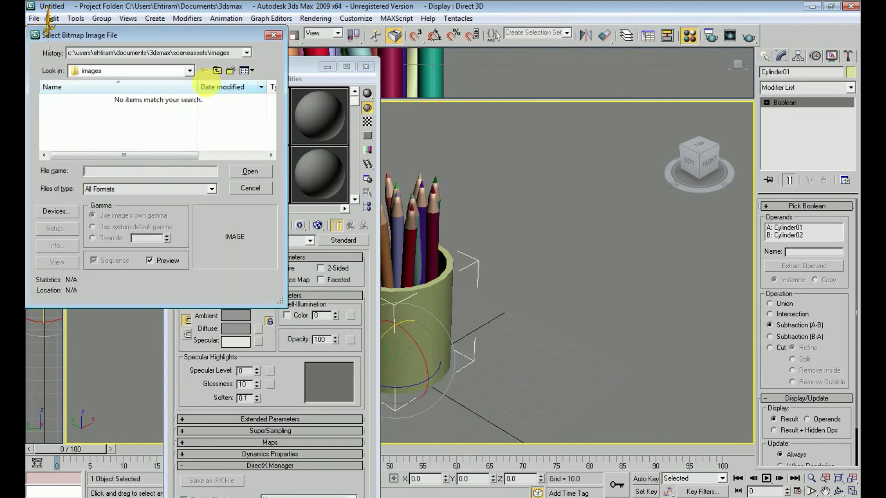
Step: Load image 1 from the Wood folder inside "Max data models and Maps" on drive D as the diffuse bitmap
left_click(189, 71)
left_click(131, 177)
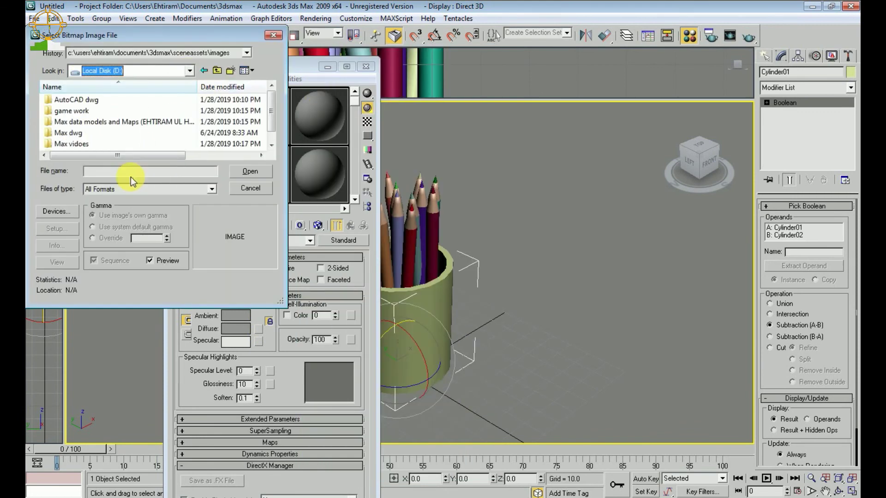
double_click(90, 122)
scroll(84, 130, "down", 2)
scroll(84, 130, "down", 3)
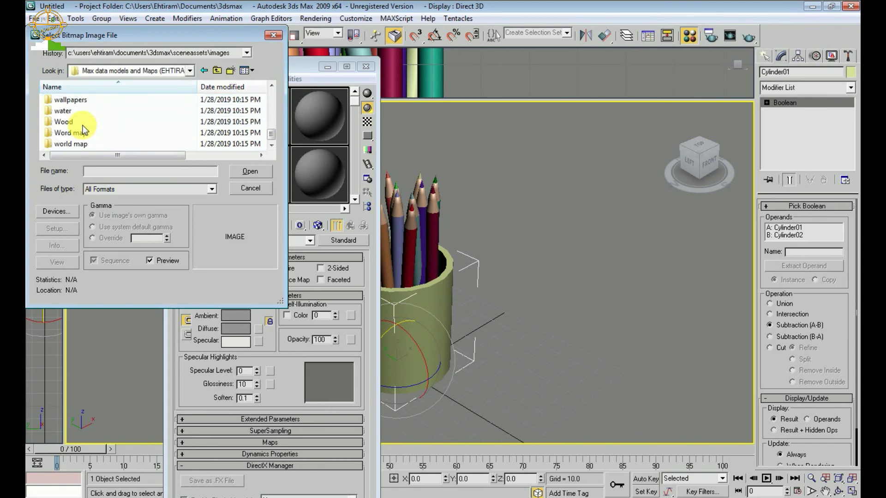
left_click(74, 122)
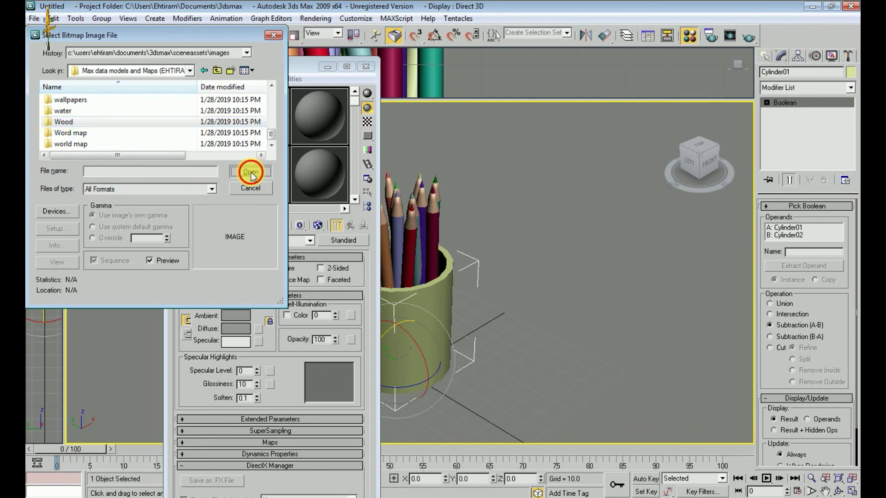
left_click(250, 171)
left_click(73, 108)
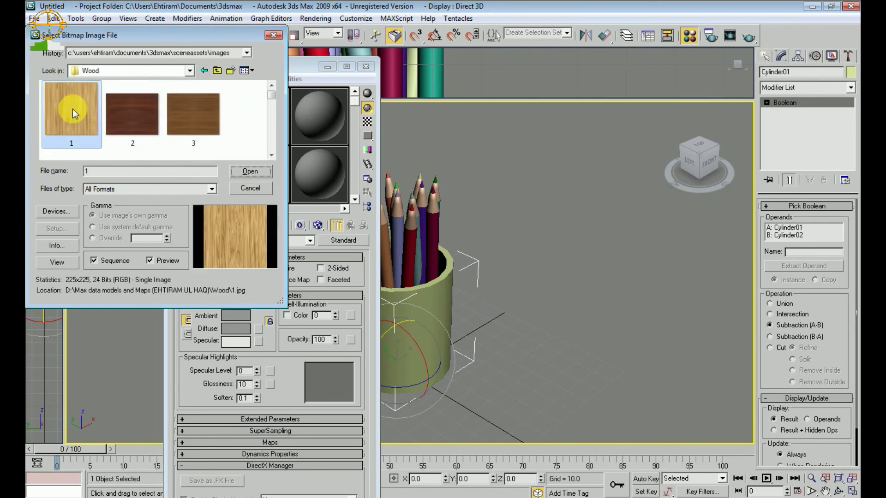
left_click(257, 171)
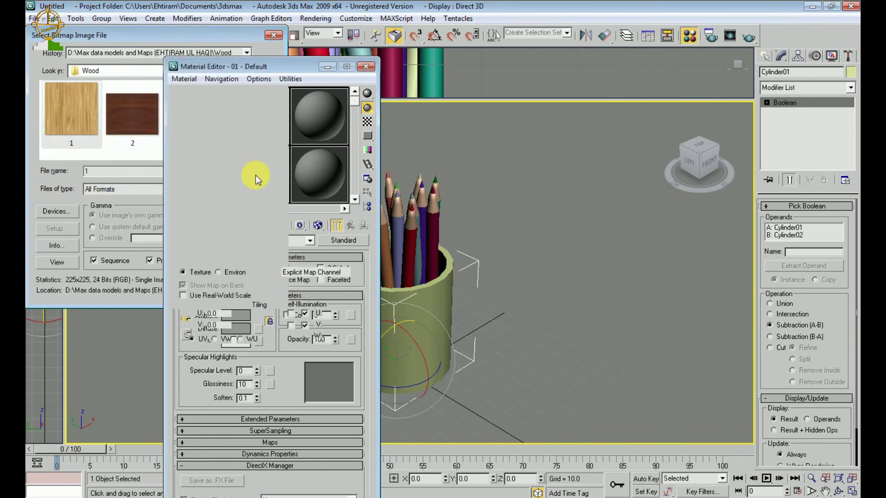
Step: Show the wood texture in the viewport, assign its material to the cup, and close the Material Editor with nothing selected
left_click(318, 226)
left_click(210, 226)
left_click(466, 329)
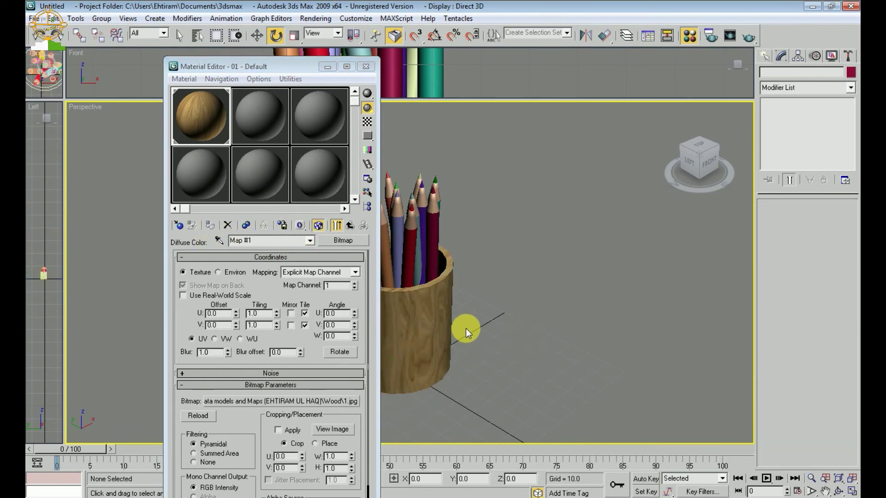
middle_click_drag(466, 328, 546, 314)
left_click(366, 66)
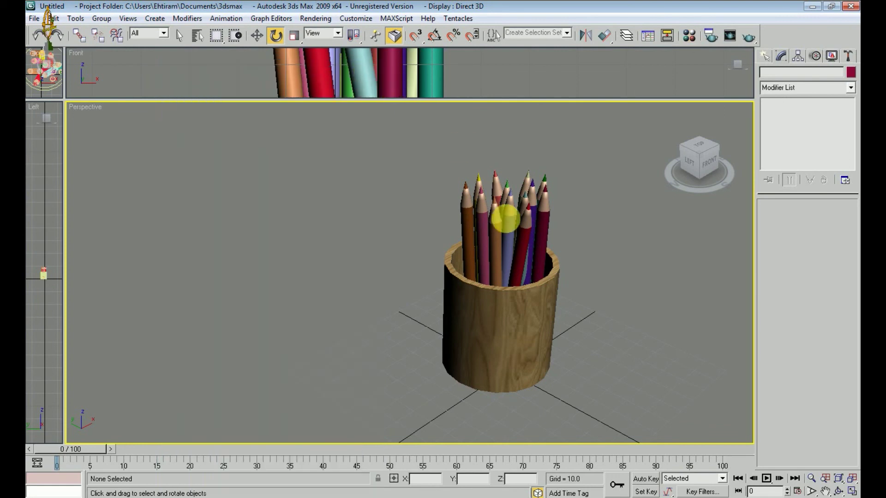
Step: Maximize the Perspective viewport, render the wooden cup with its pencils, and close the render window
scroll(528, 263, "up", 5)
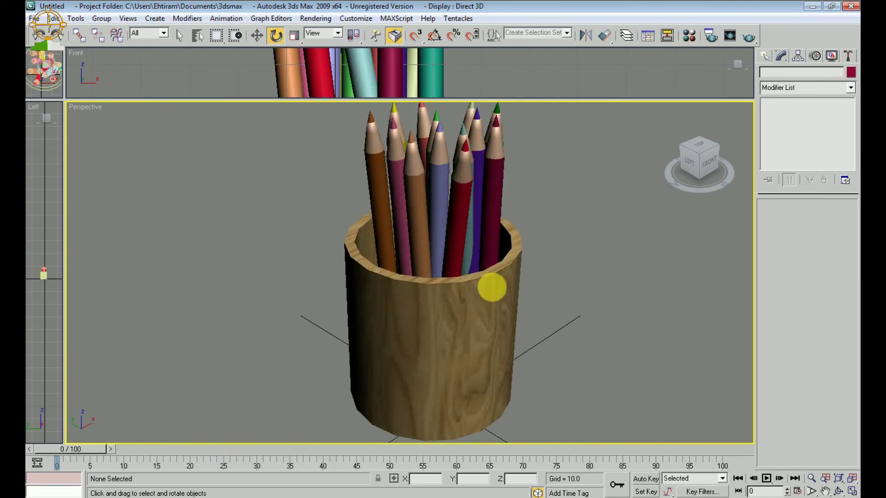
middle_click_drag(491, 287, 493, 306)
scroll(477, 280, "down", 4)
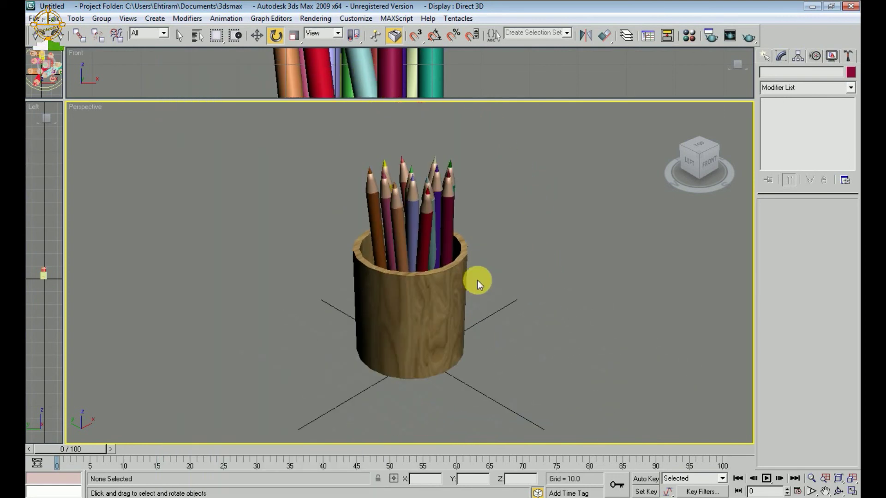
key("alt+t")
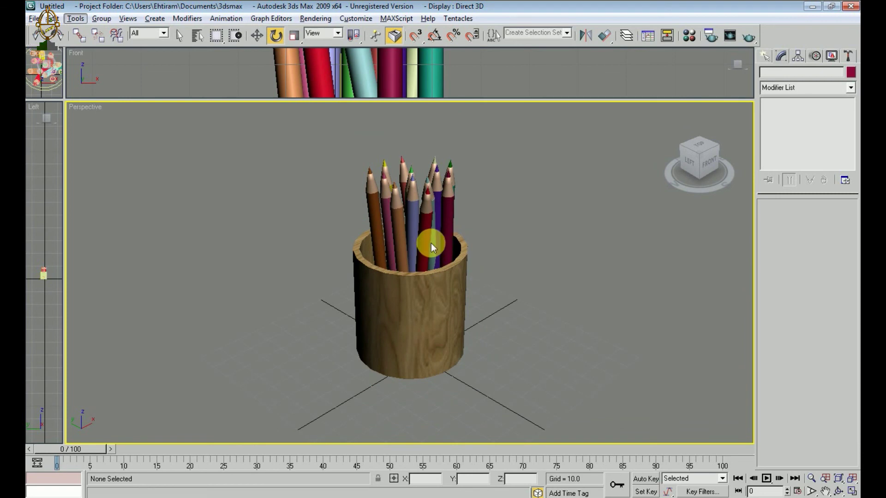
key("alt+w")
scroll(407, 237, "up", 5)
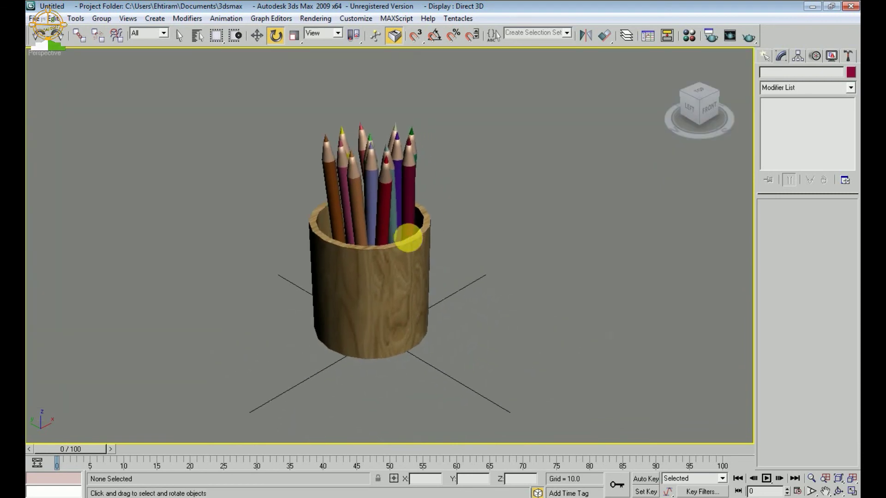
scroll(414, 260, "down", 6)
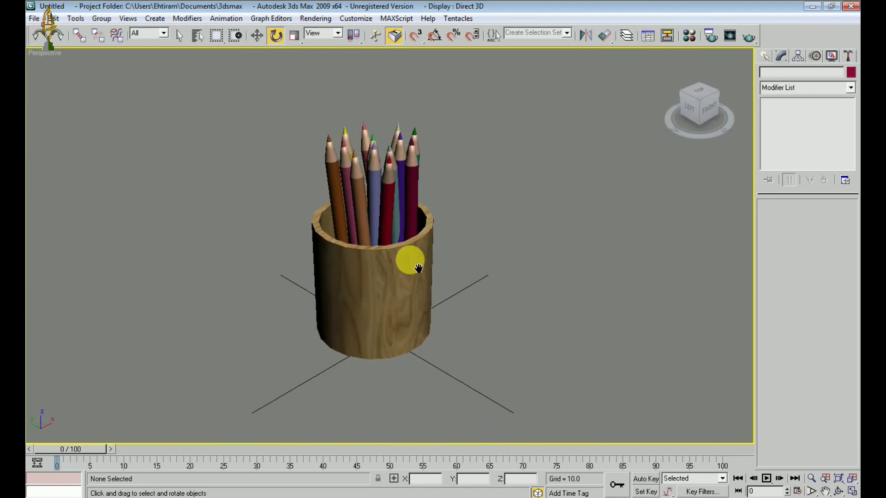
key("shift+q")
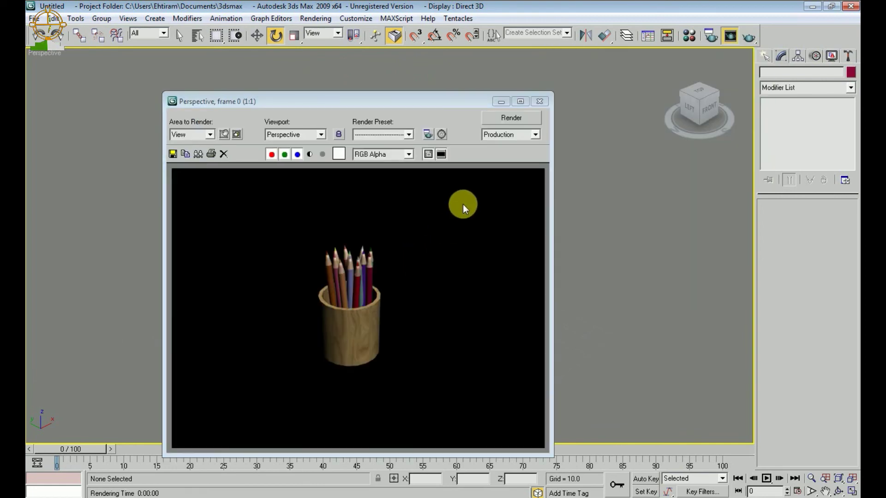
left_click(540, 101)
Step: Select the cup and scale it up uniformly to about 108.24 percent
left_click(409, 261)
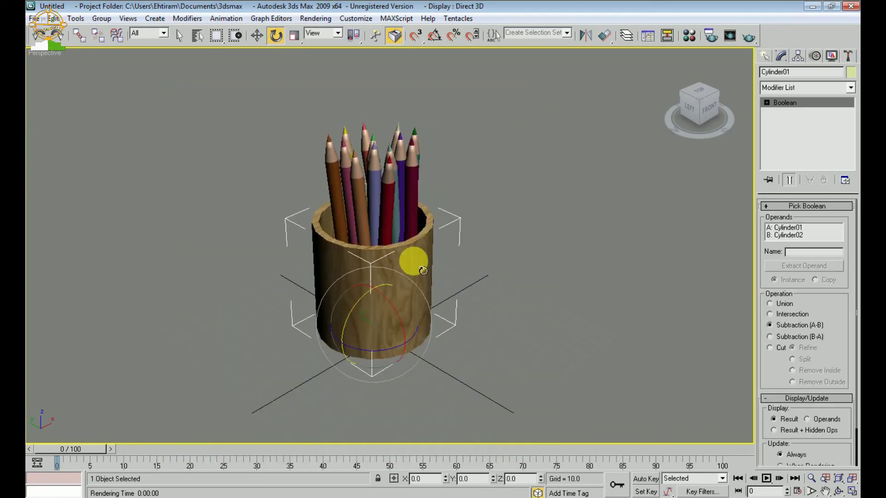
key("r")
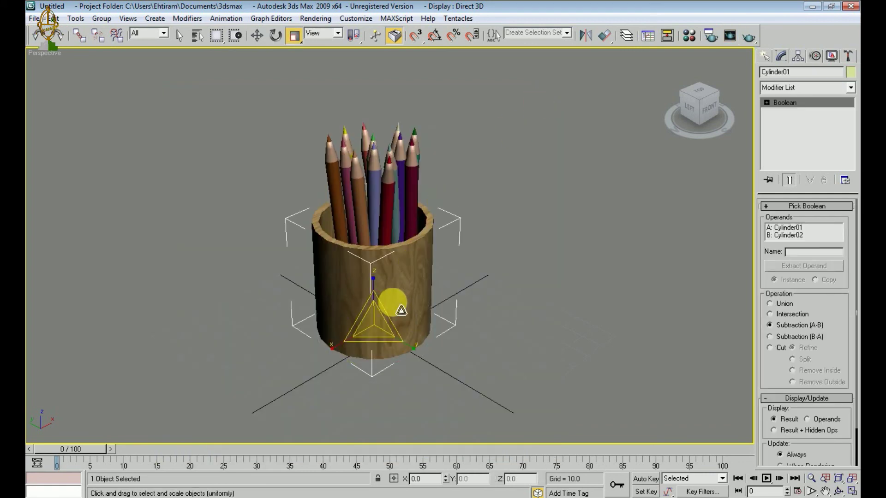
left_click_drag(392, 302, 276, 151)
Step: Move the cup about -1.214 units along the Y axis to recenter it around the pencils
left_click(257, 39)
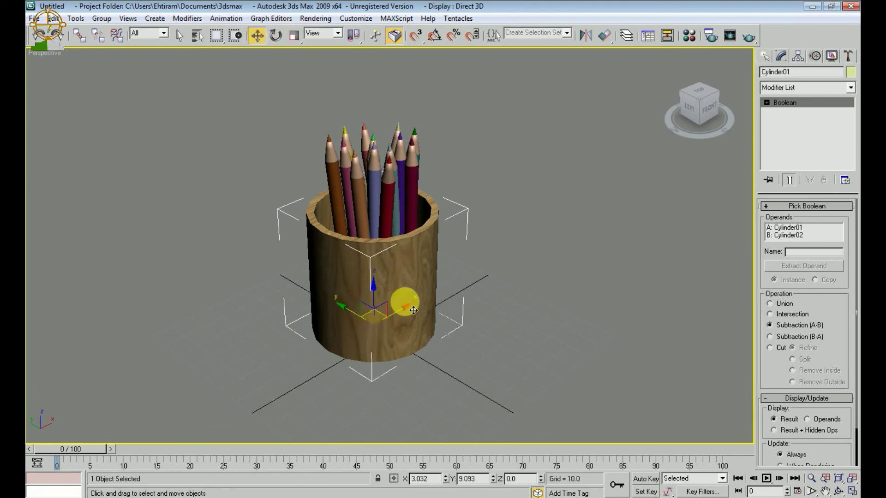
scroll(391, 253, "down", 5)
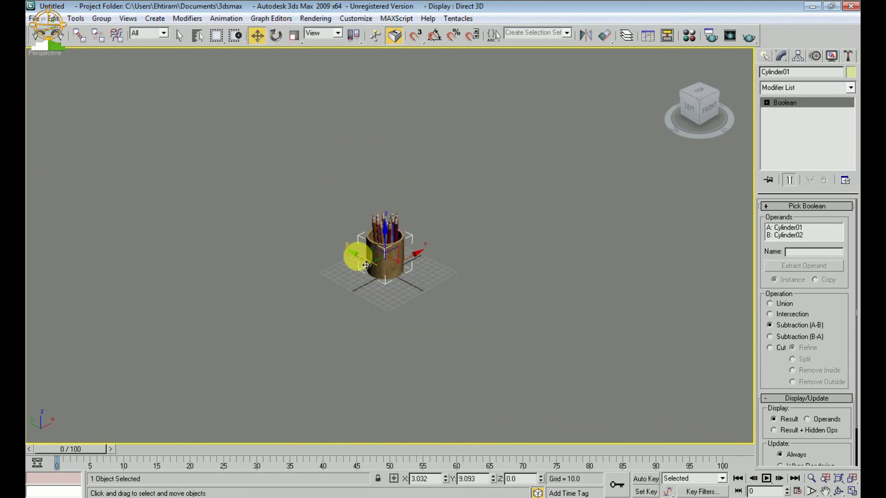
left_click_drag(356, 255, 366, 267)
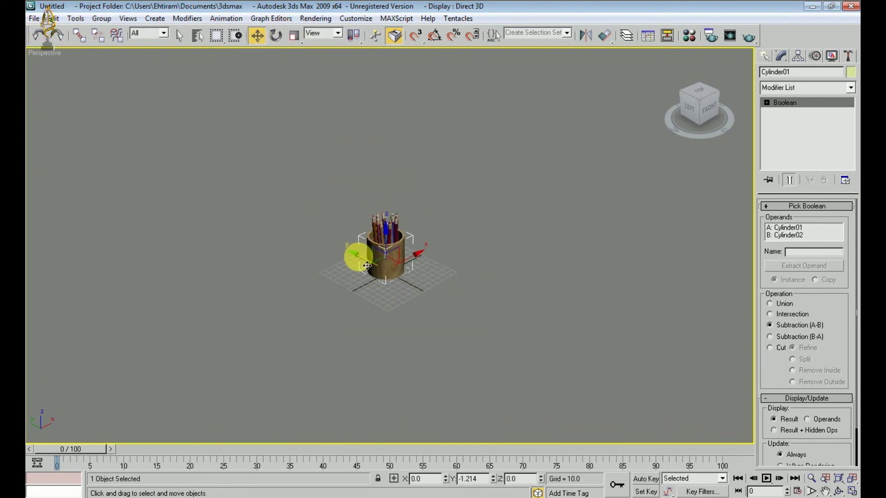
scroll(388, 257, "up", 5)
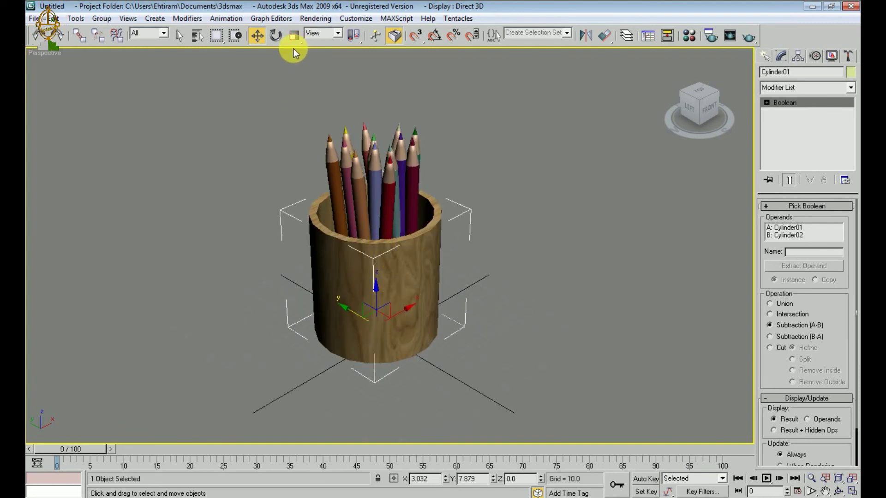
Step: Scale the cup uniformly to about 82.045 percent, stretch it along Z to about 106.401 percent, and deselect it
left_click(293, 36)
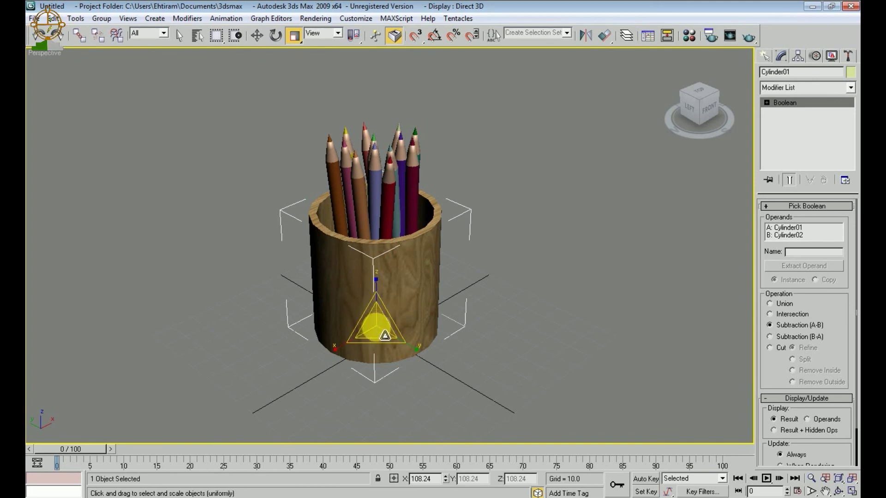
left_click_drag(368, 330, 379, 348)
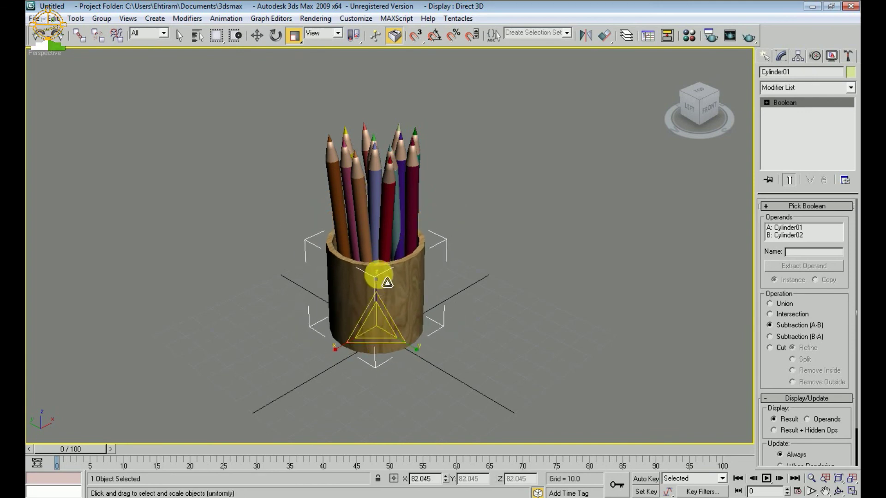
left_click_drag(377, 288, 376, 271)
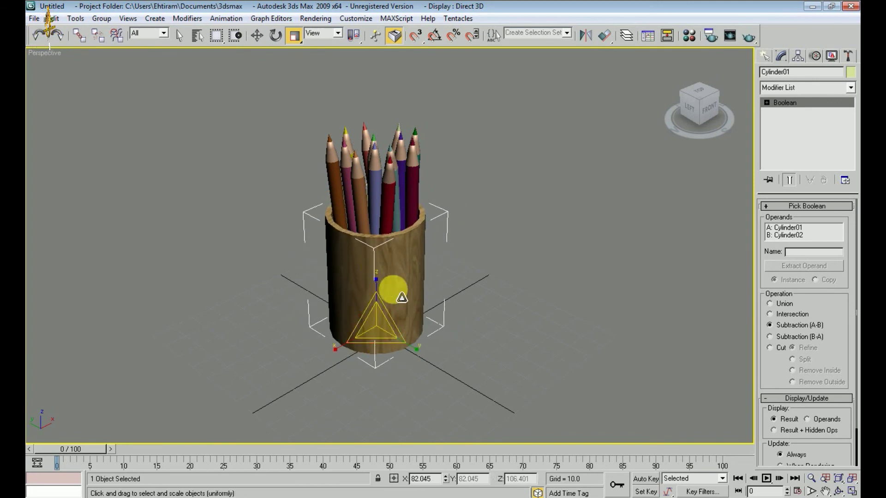
left_click(478, 286)
Step: Render a closer Perspective view of the narrower, taller cup with its pencils and close the render window
scroll(412, 293, "down", 3)
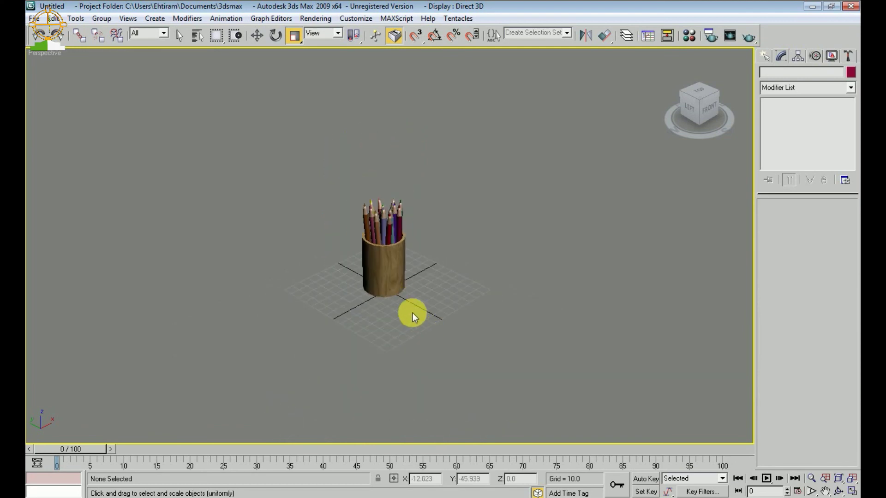
scroll(410, 309, "up", 2)
scroll(405, 303, "up", 4)
middle_click_drag(396, 323, 404, 296)
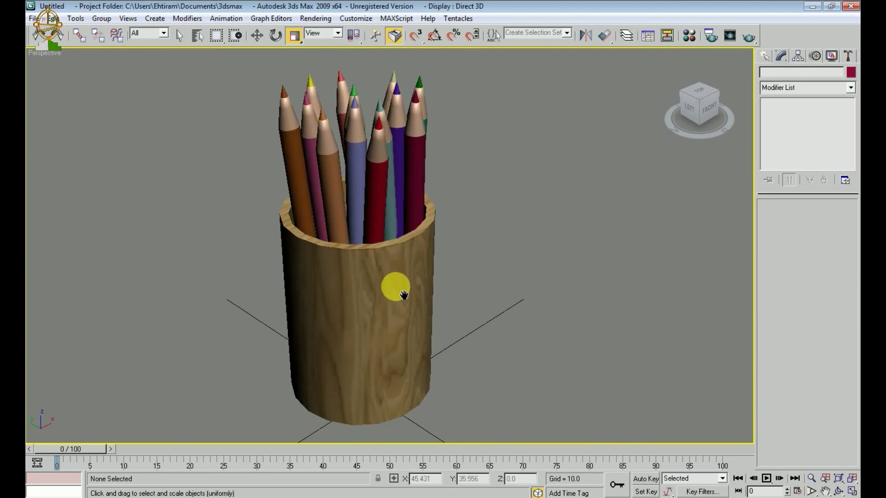
key("shift+q")
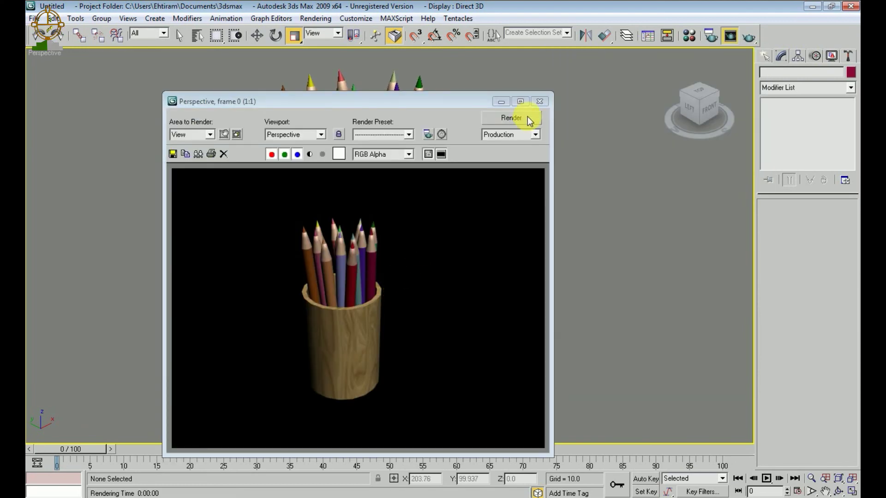
left_click(543, 102)
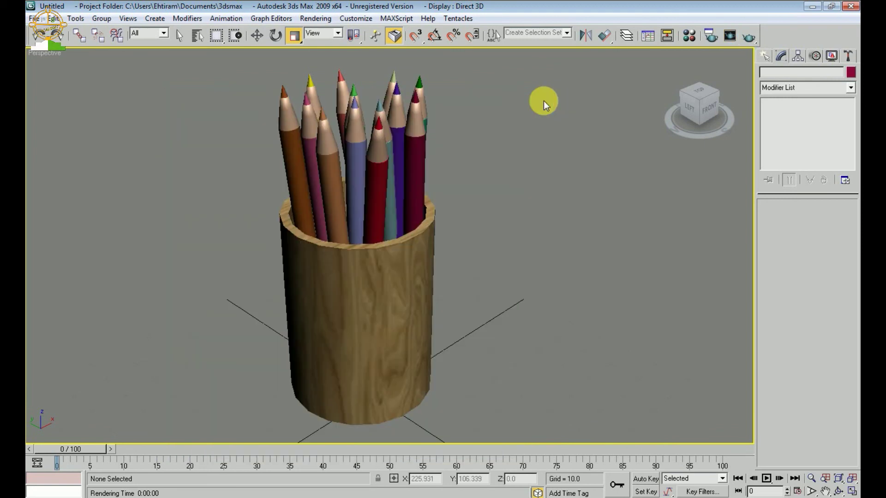